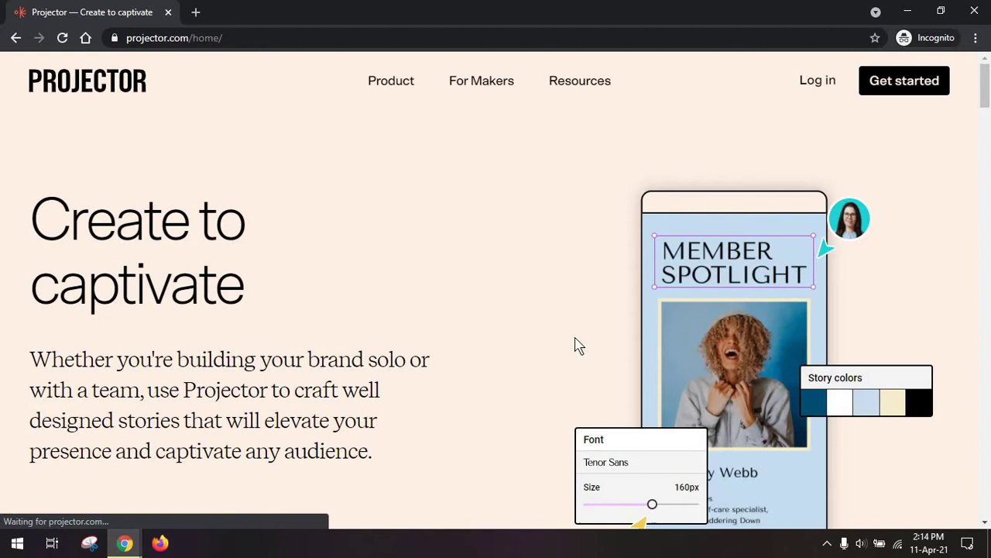
Step: Scroll through the Projector homepage to browse its sections and starter stories
scroll(577, 345, down, 6)
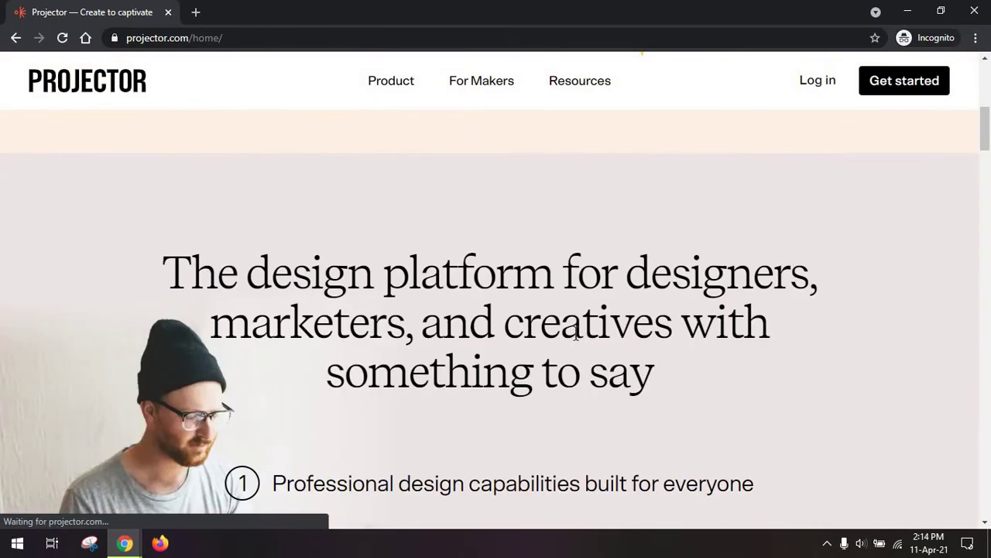
scroll(576, 333, down, 2)
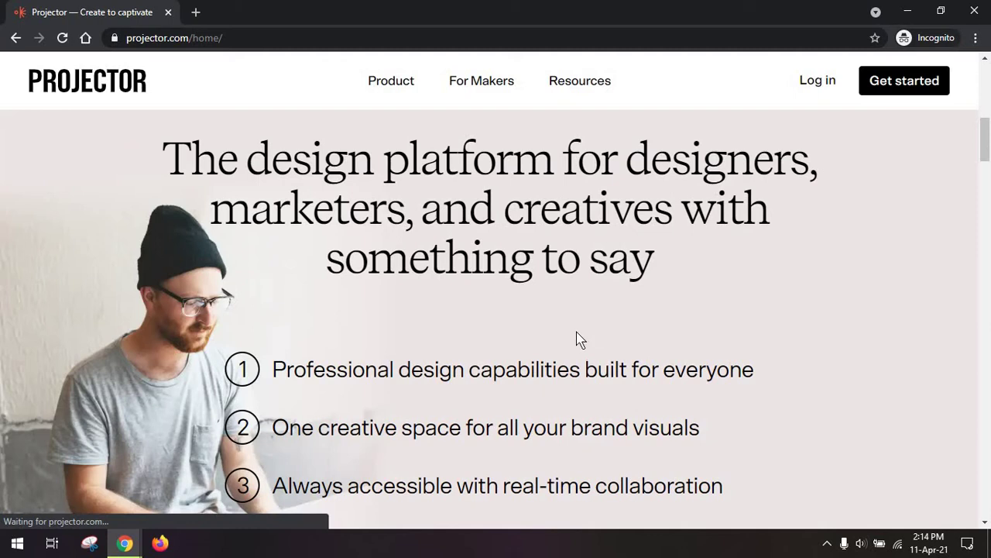
scroll(577, 328, down, 6)
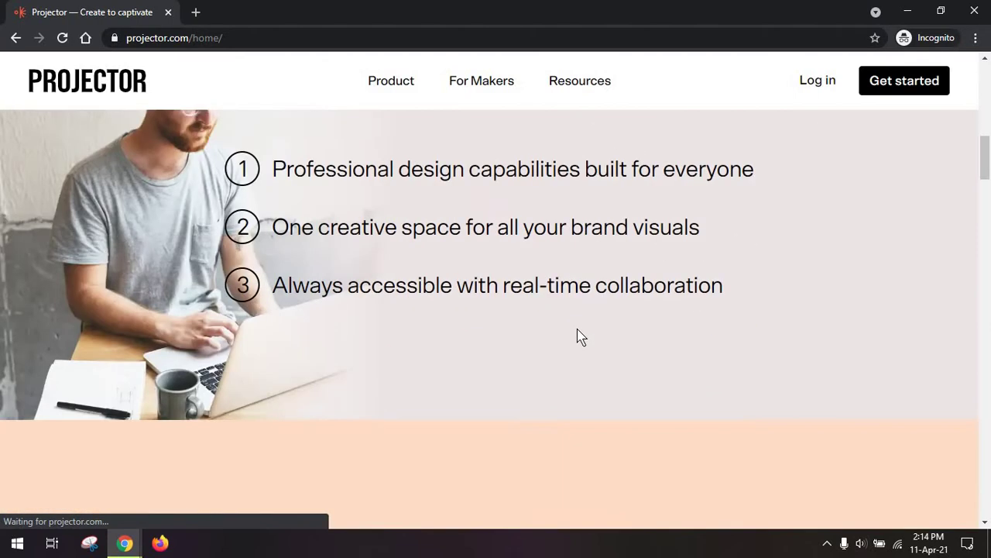
scroll(577, 333, down, 3)
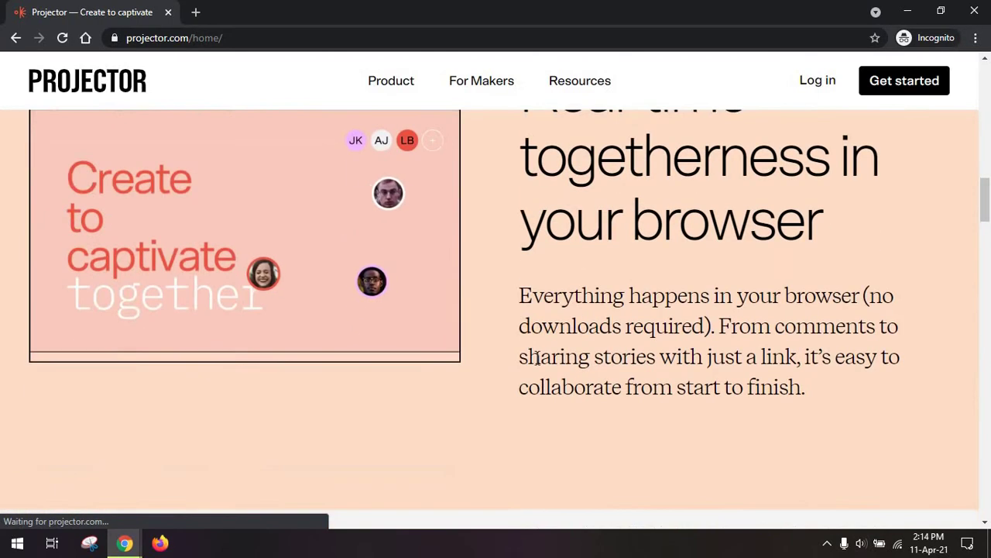
scroll(536, 353, up, 1)
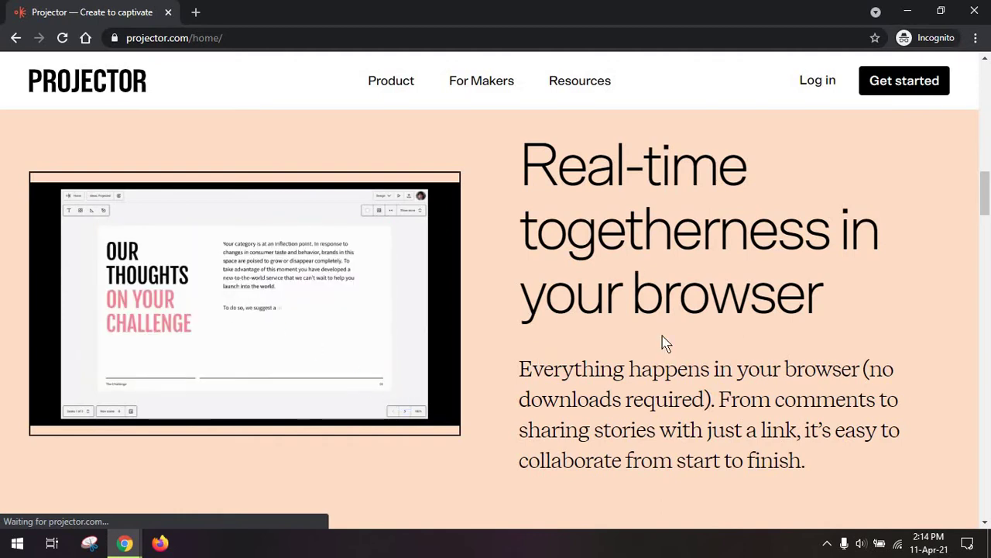
scroll(662, 343, down, 5)
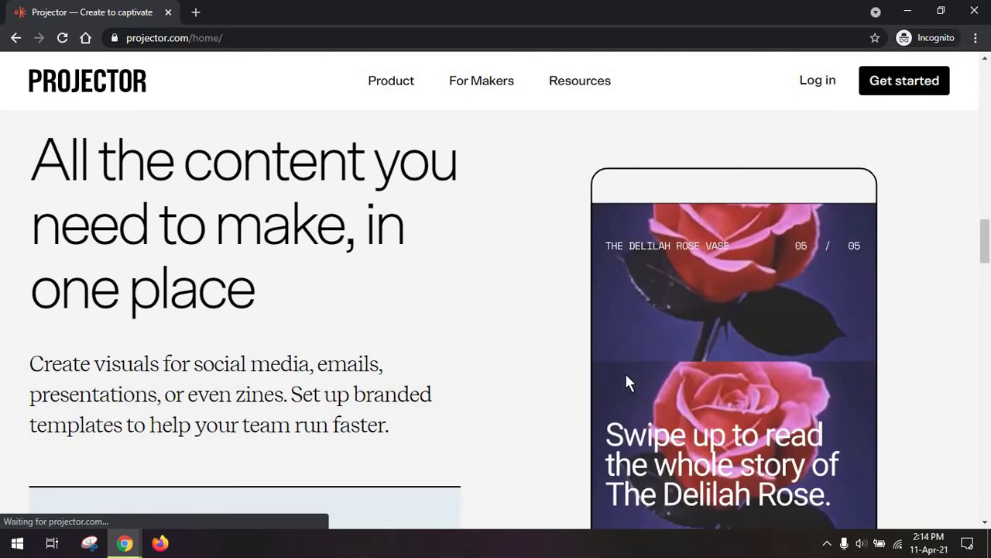
scroll(626, 381, down, 5)
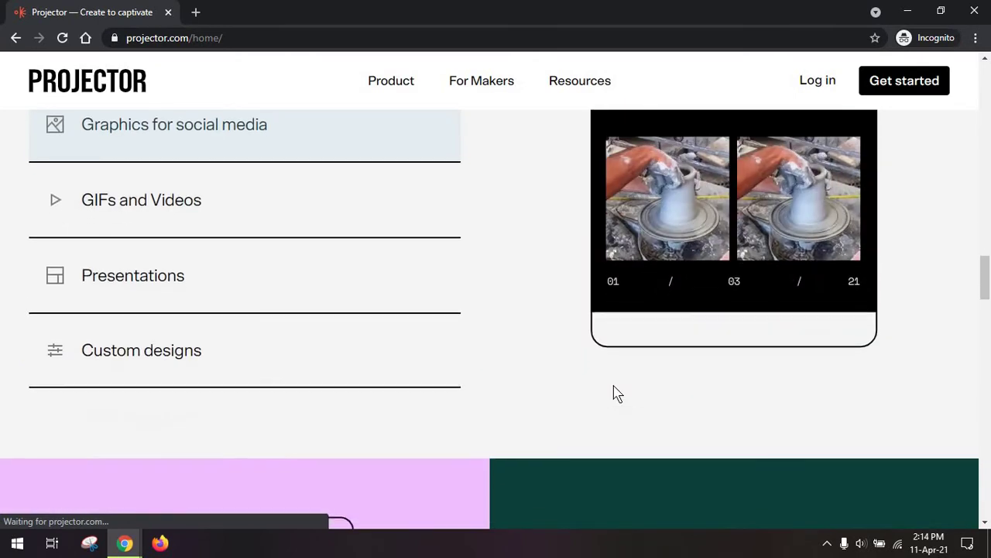
scroll(614, 394, up, 2)
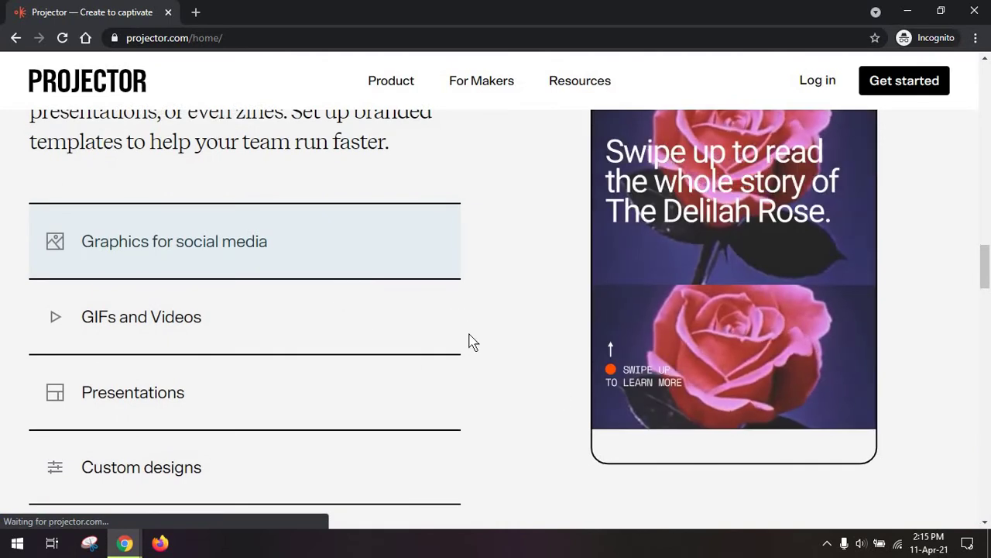
scroll(473, 343, down, 4)
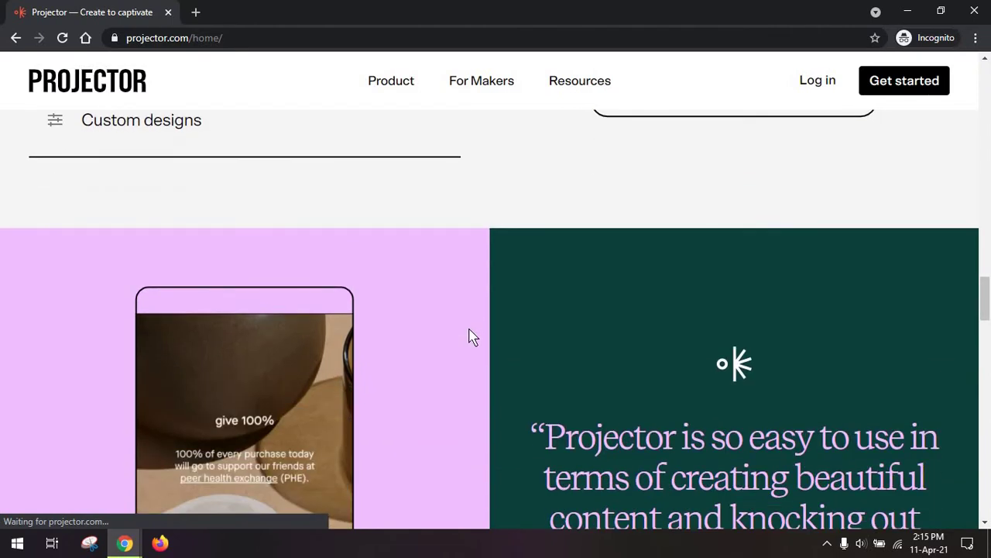
scroll(474, 335, down, 2)
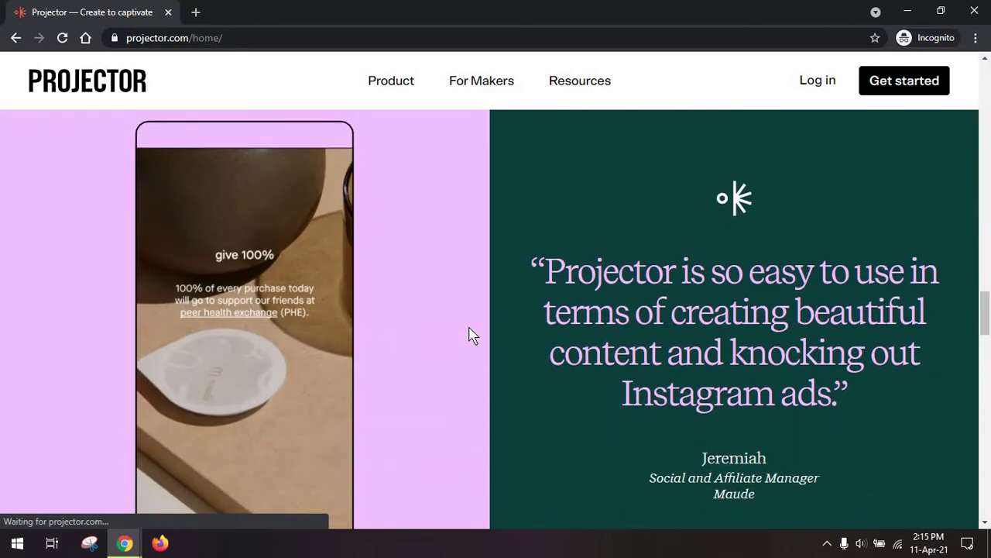
scroll(473, 336, down, 5)
scroll(476, 314, down, 1)
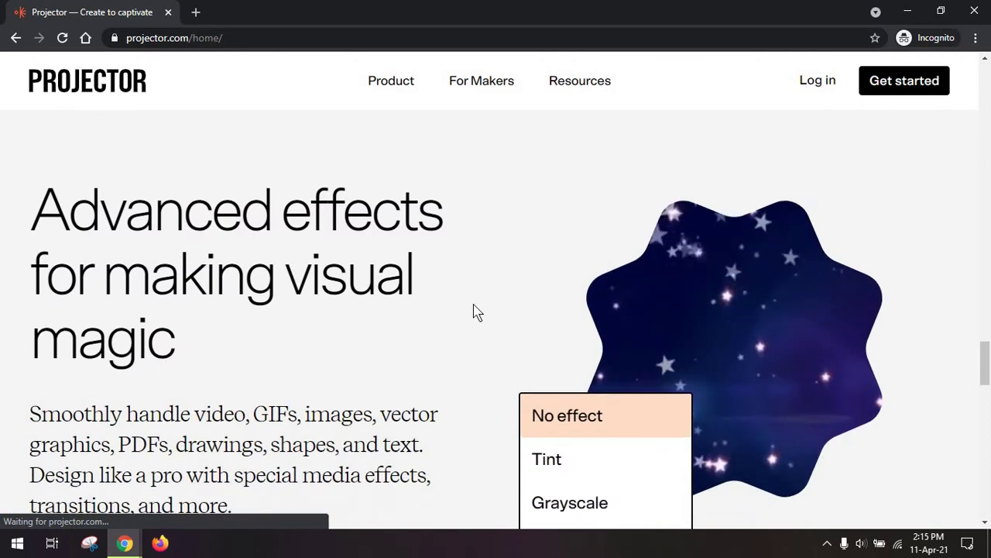
scroll(474, 312, down, 3)
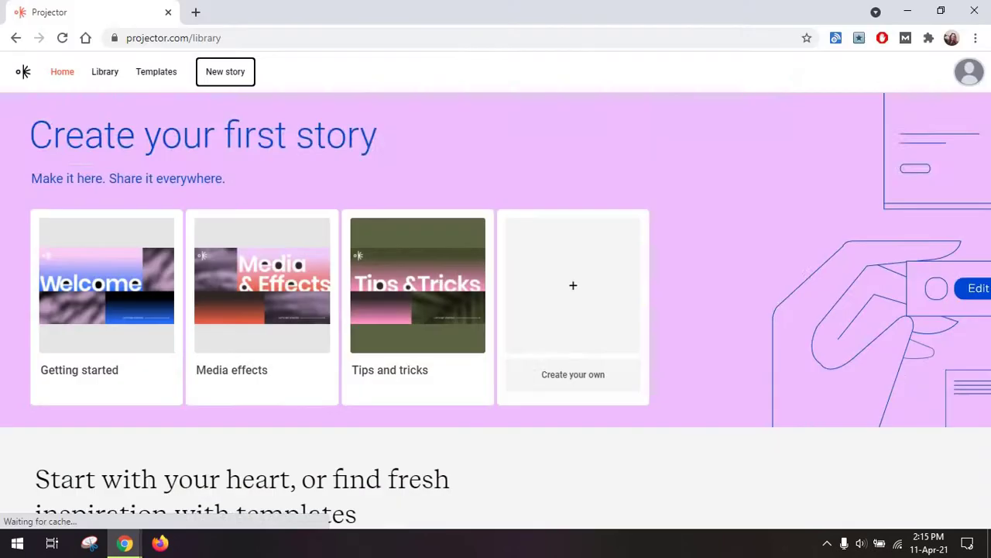
scroll(496, 310, down, 1)
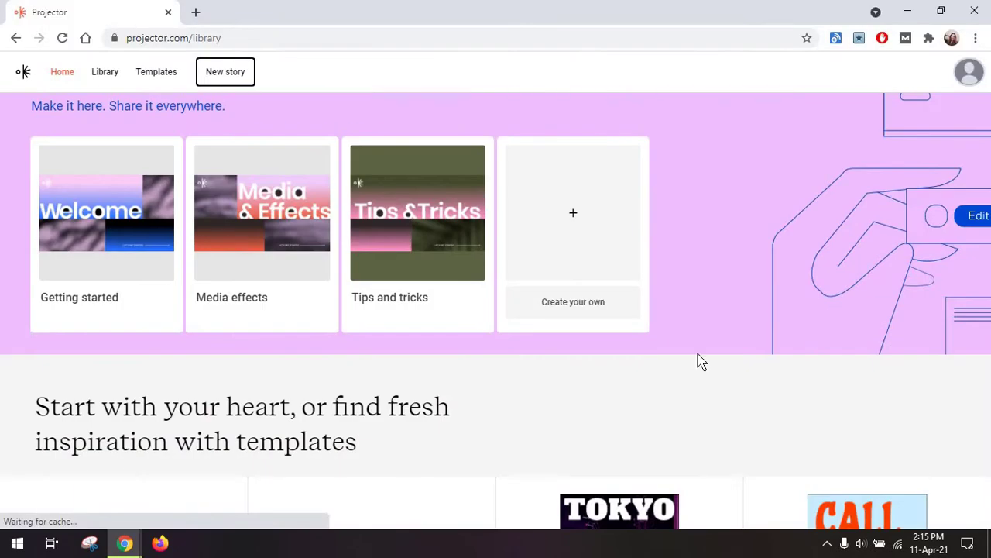
scroll(701, 362, down, 4)
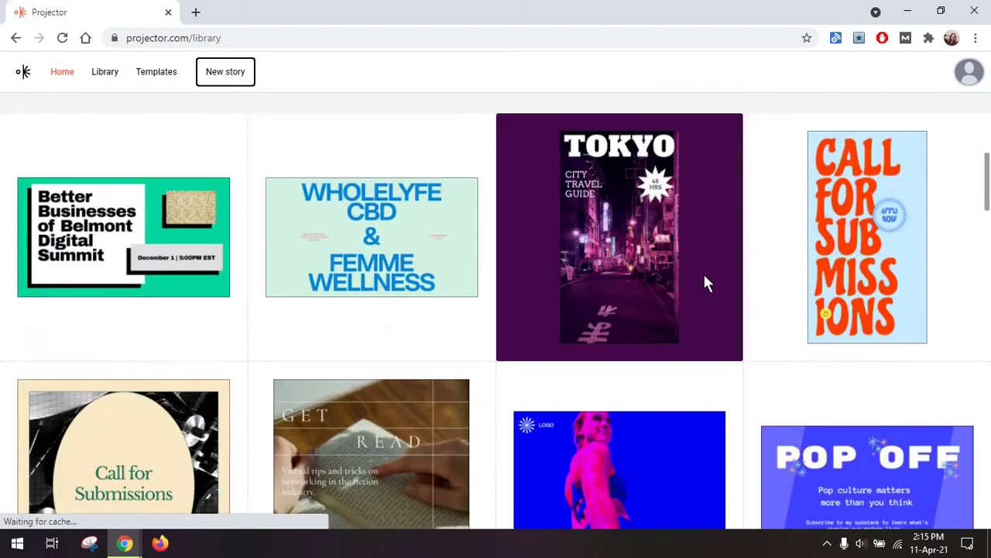
scroll(704, 281, up, 2)
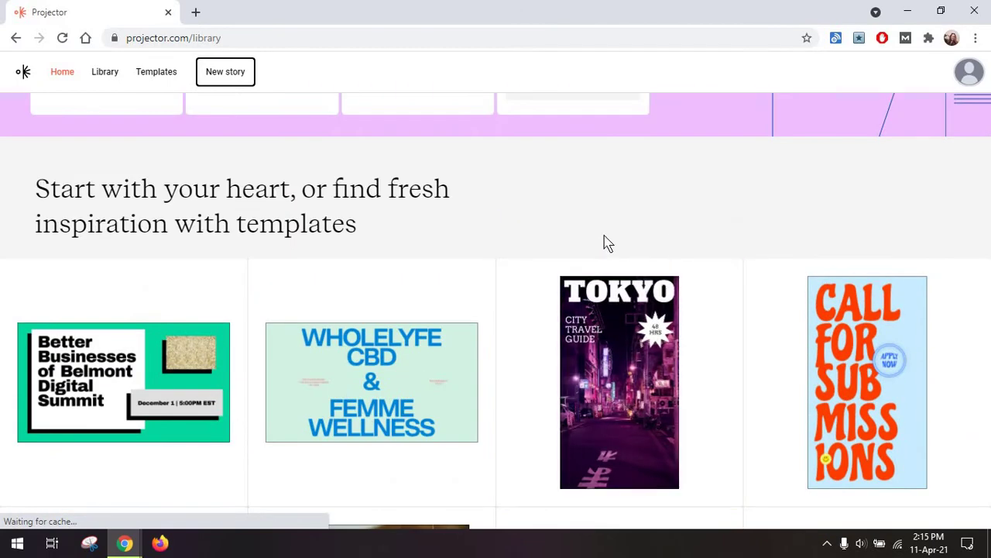
scroll(662, 216, up, 4)
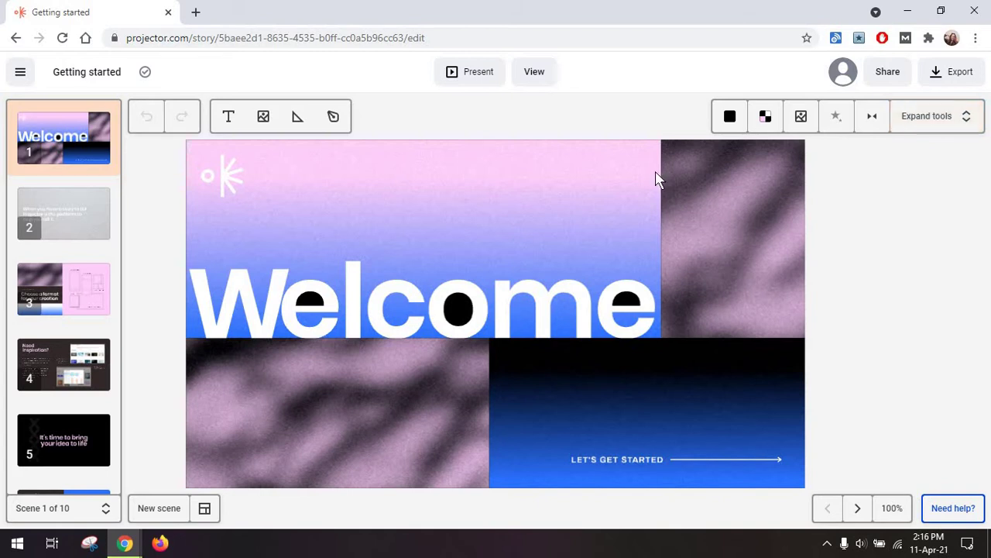
click(20, 71)
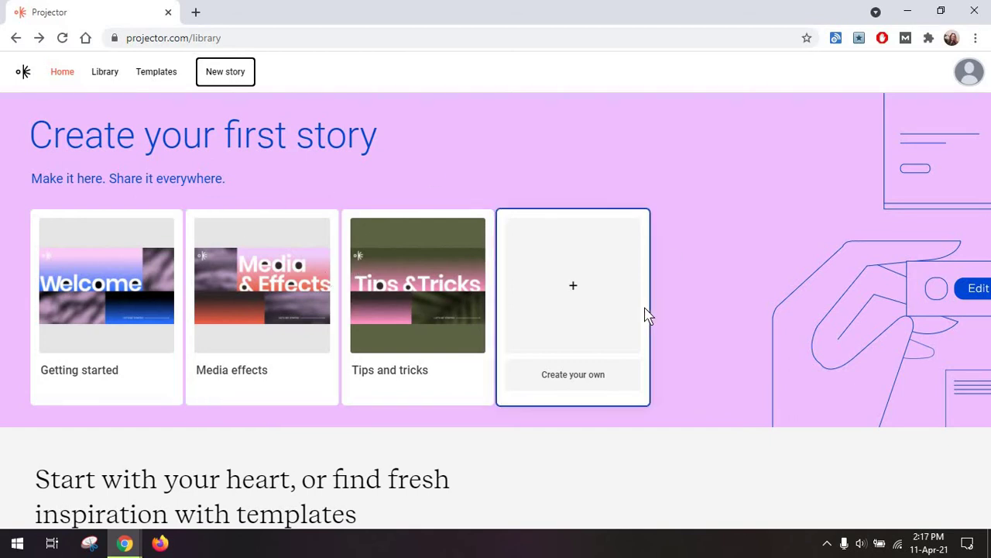
Step: View the Library of saved stories, then switch to the Templates gallery
scroll(646, 314, down, 1)
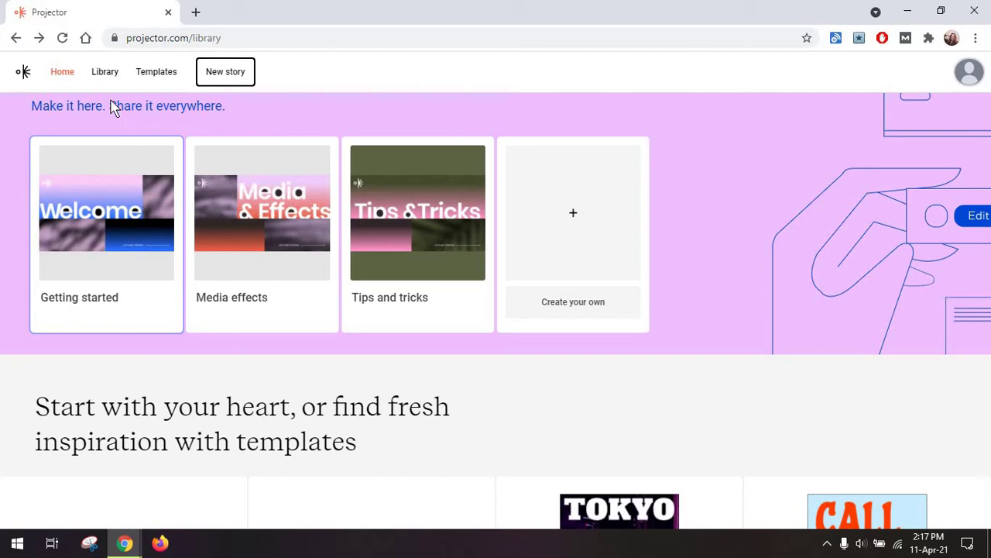
click(105, 75)
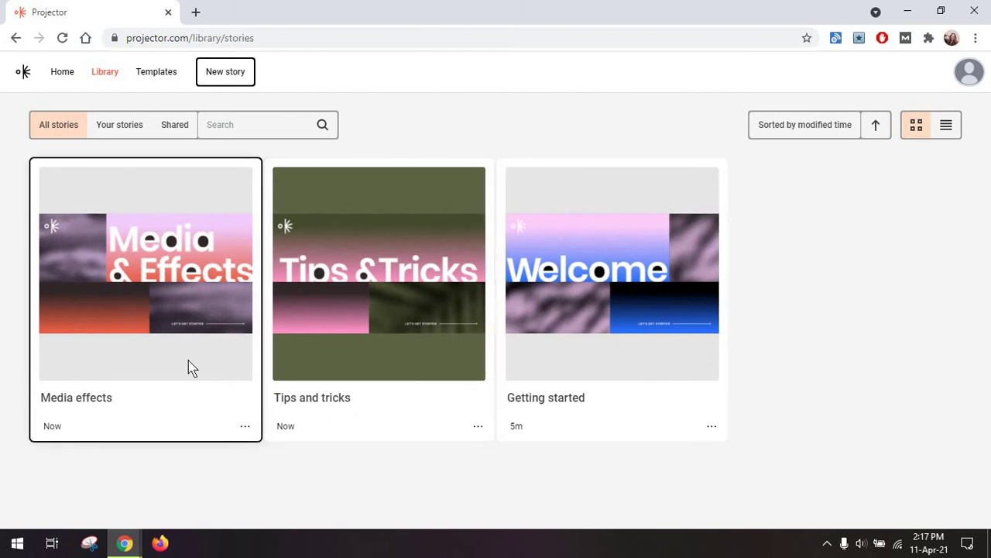
click(145, 76)
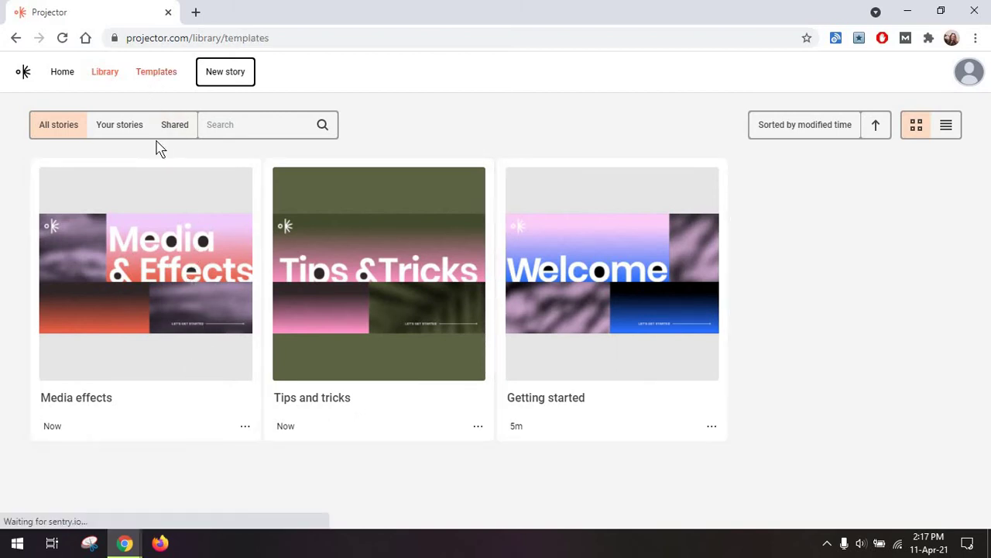
click(153, 77)
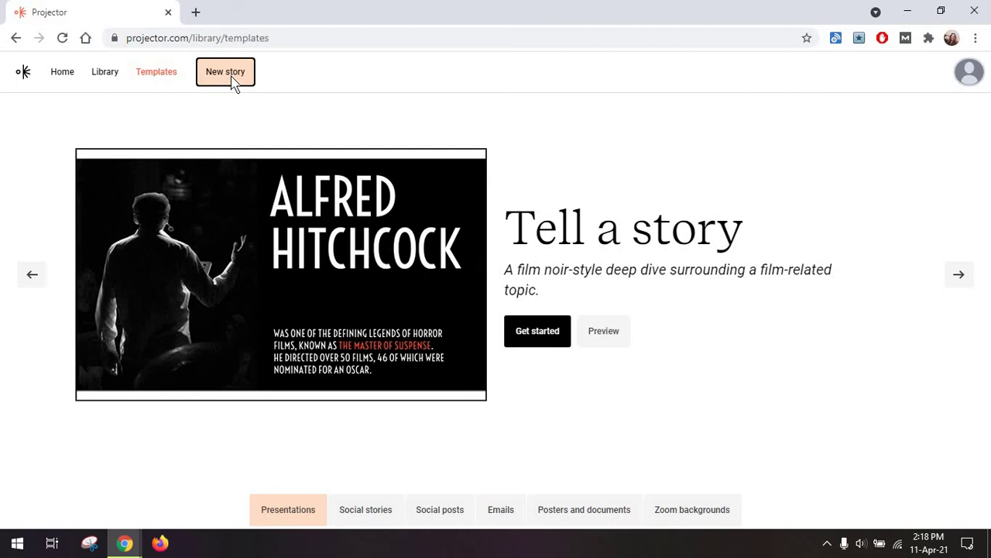
click(232, 81)
scroll(597, 291, down, 2)
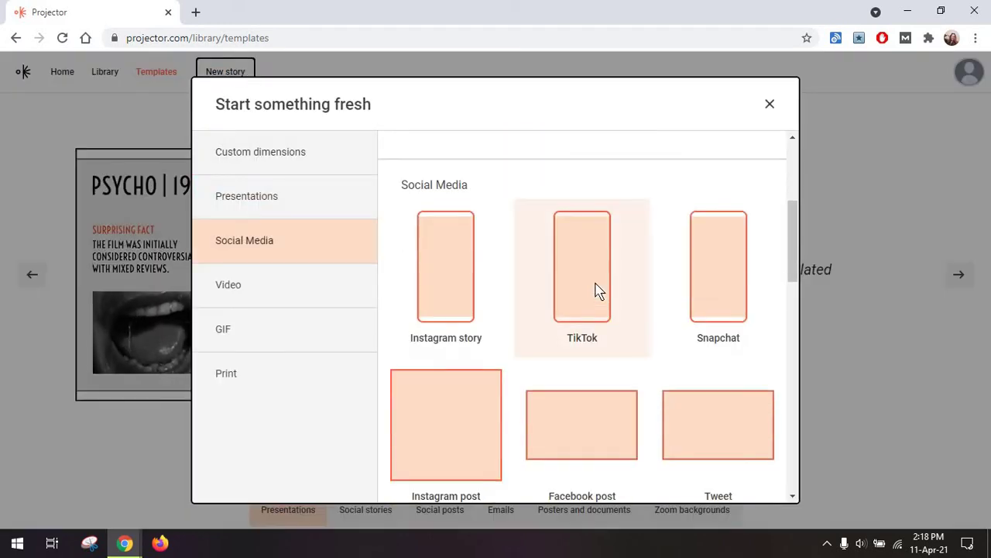
scroll(597, 290, down, 7)
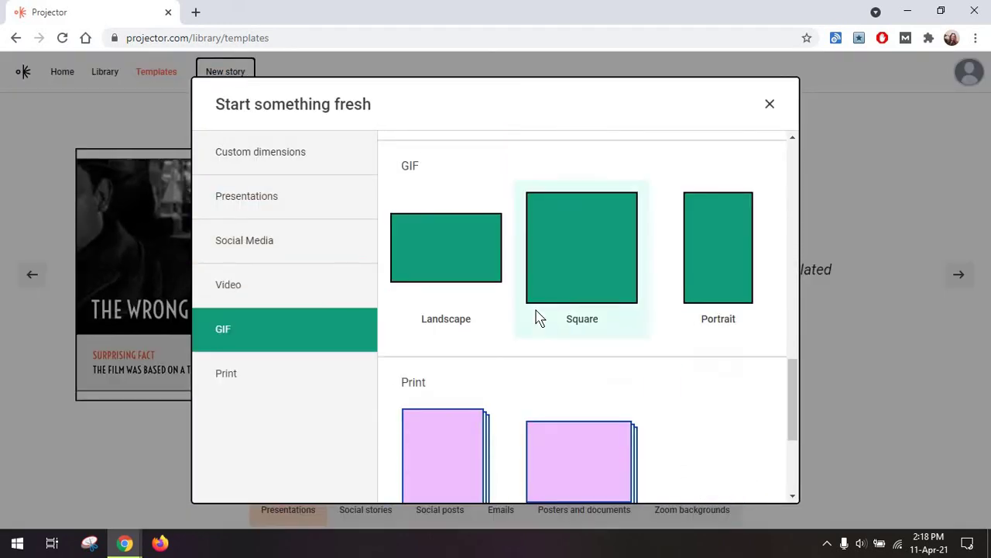
scroll(540, 317, down, 3)
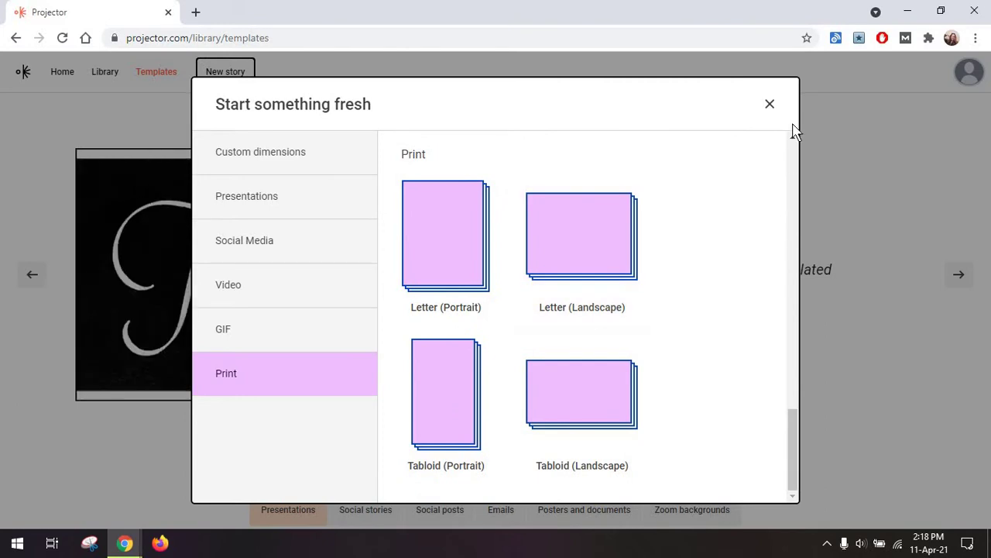
scroll(535, 271, up, 12)
scroll(524, 277, down, 2)
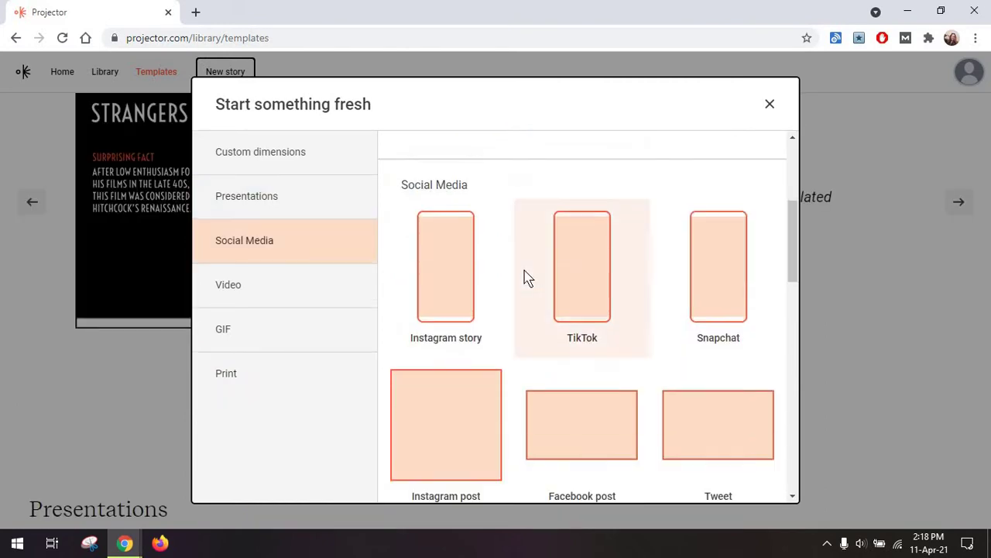
scroll(525, 276, down, 3)
click(770, 103)
scroll(811, 237, down, 1)
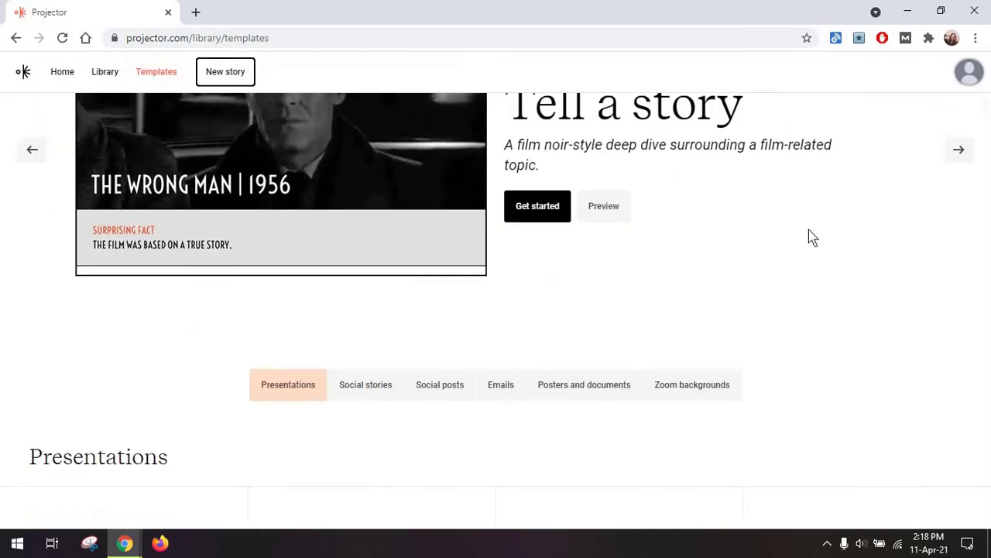
scroll(811, 237, down, 3)
scroll(811, 237, down, 1)
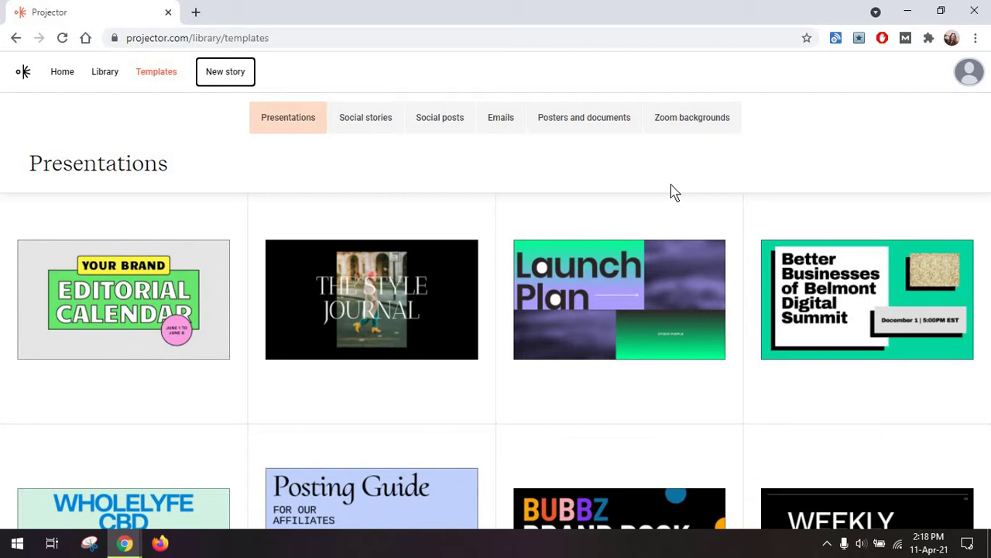
scroll(350, 281, up, 4)
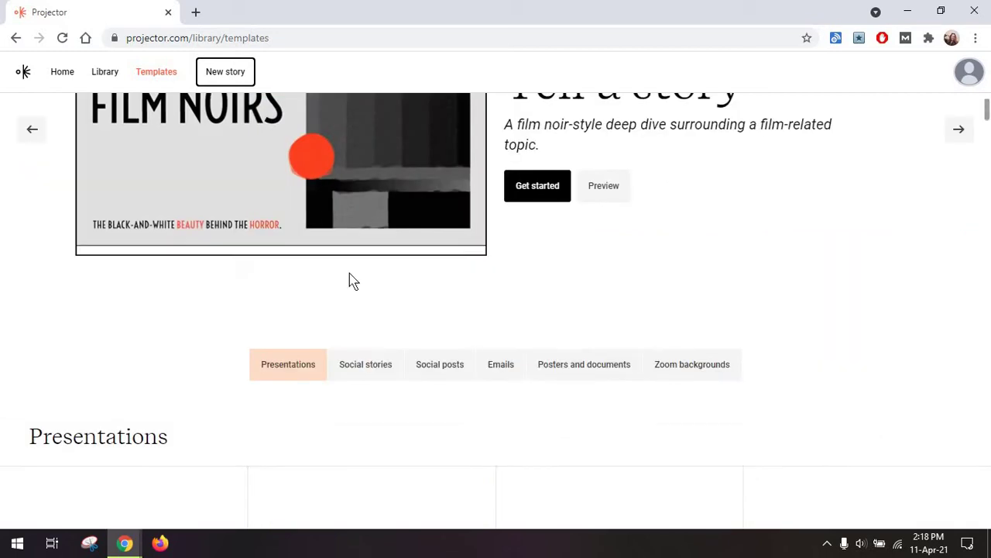
scroll(350, 274, down, 3)
scroll(349, 274, down, 2)
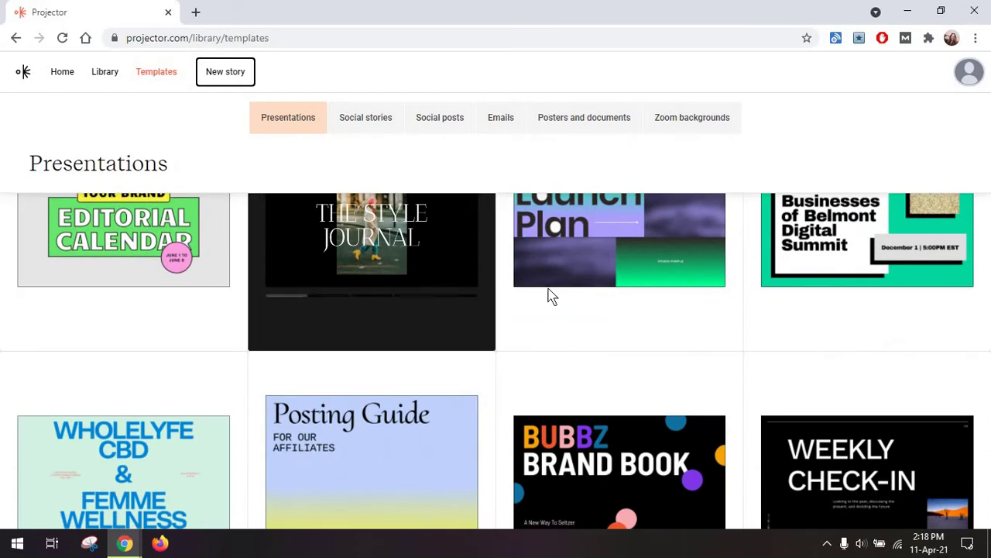
scroll(548, 295, down, 3)
scroll(548, 294, up, 2)
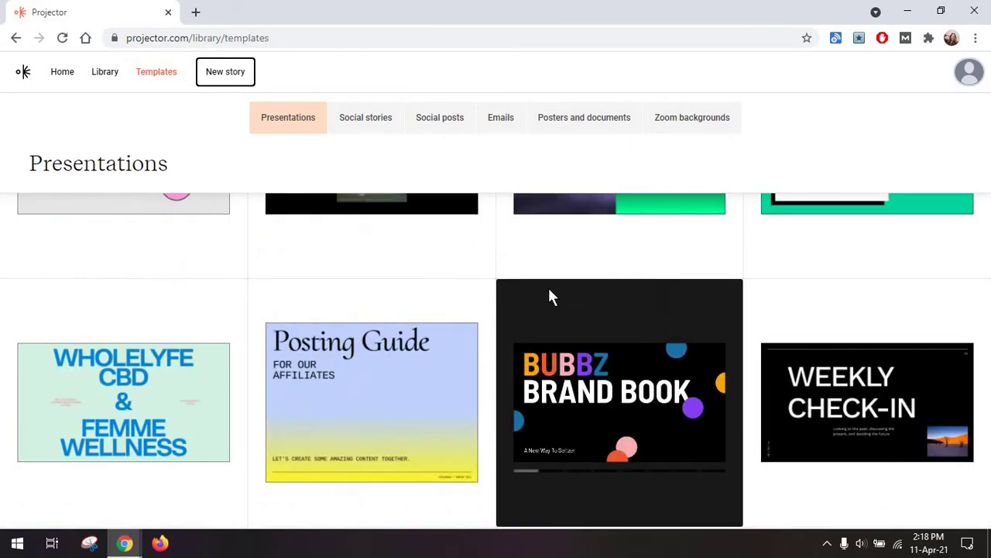
scroll(549, 292, up, 2)
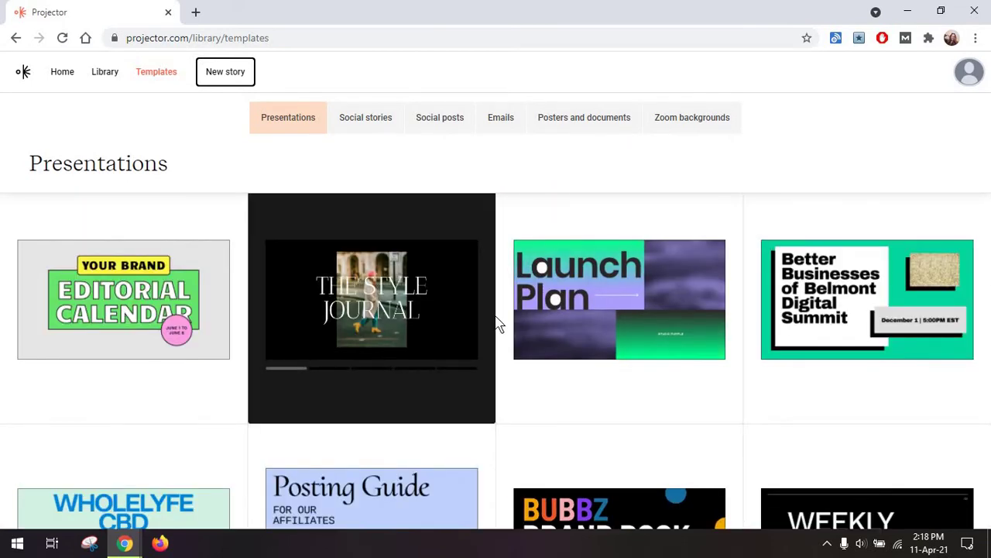
scroll(498, 324, down, 5)
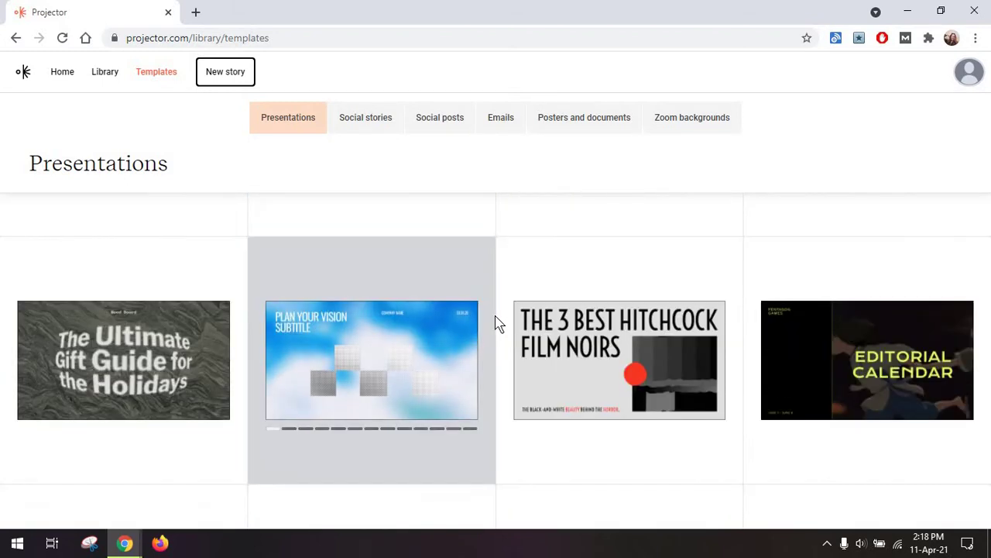
scroll(405, 328, down, 2)
scroll(405, 328, up, 2)
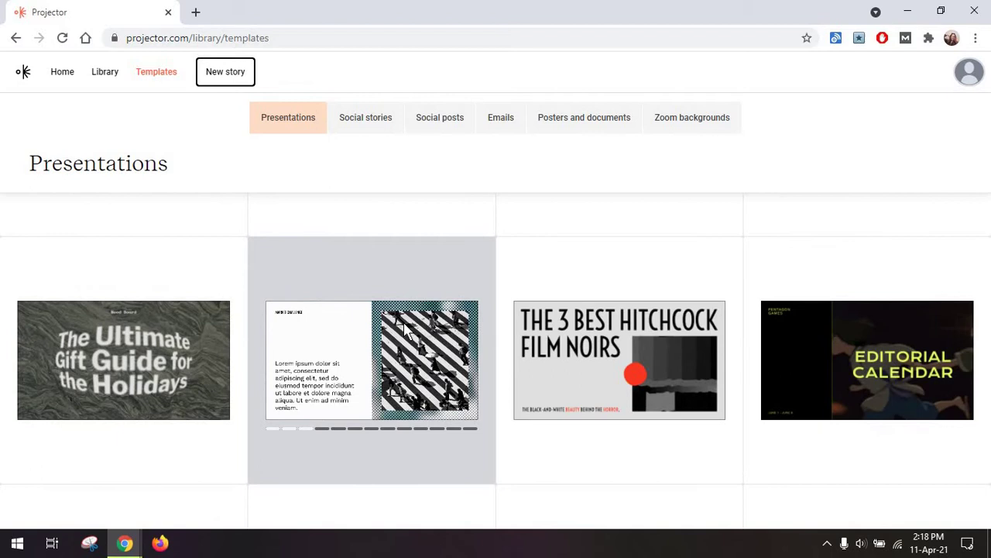
scroll(405, 330, down, 2)
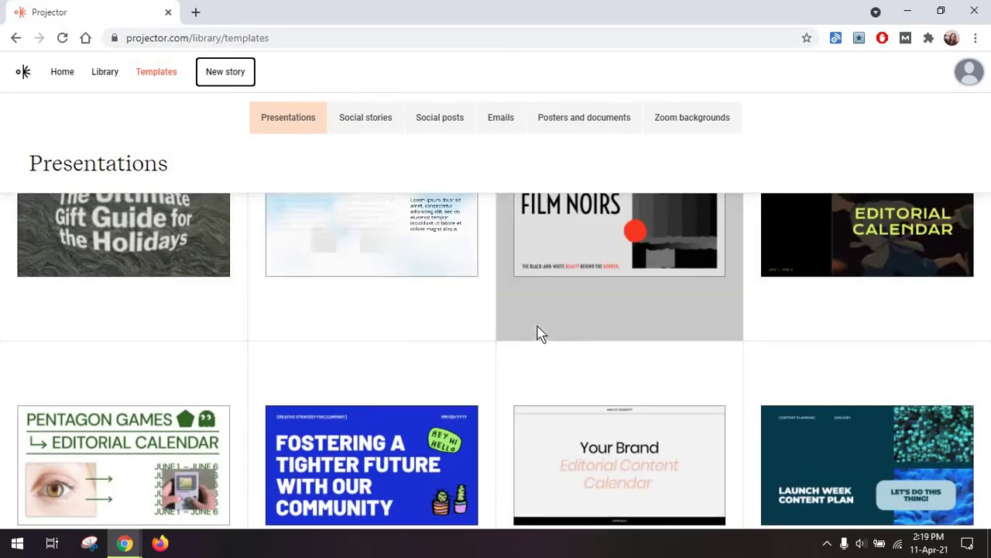
scroll(542, 331, up, 1)
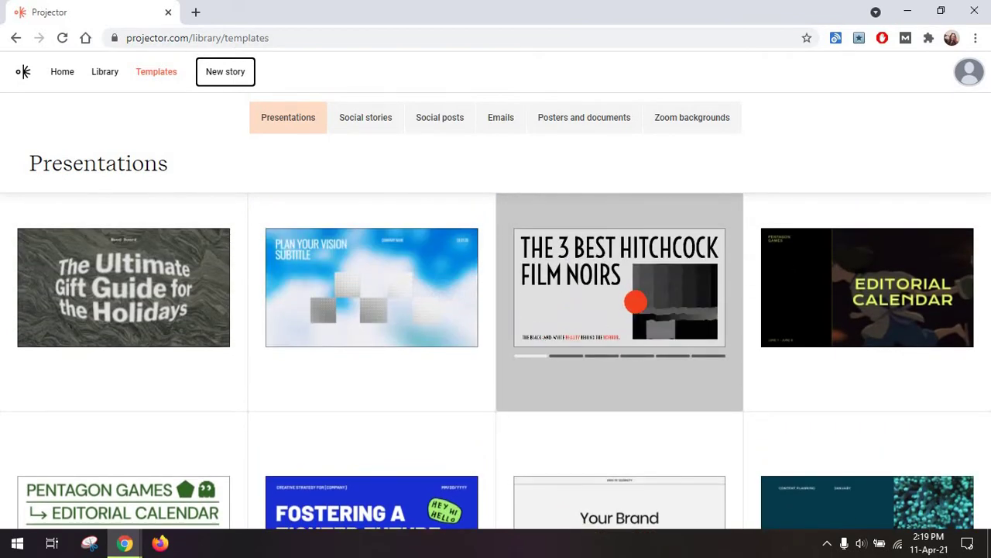
scroll(652, 286, down, 3)
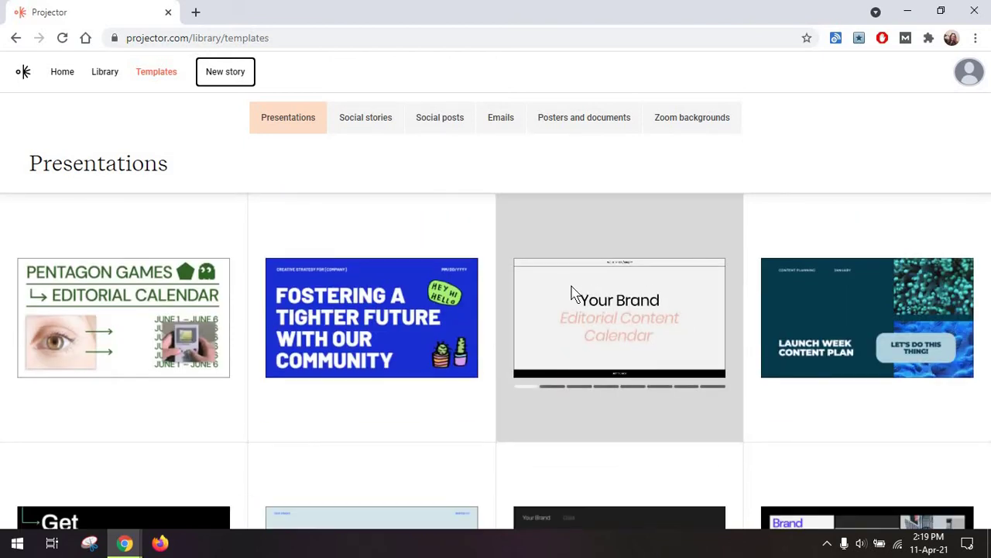
scroll(571, 293, down, 2)
scroll(571, 292, down, 2)
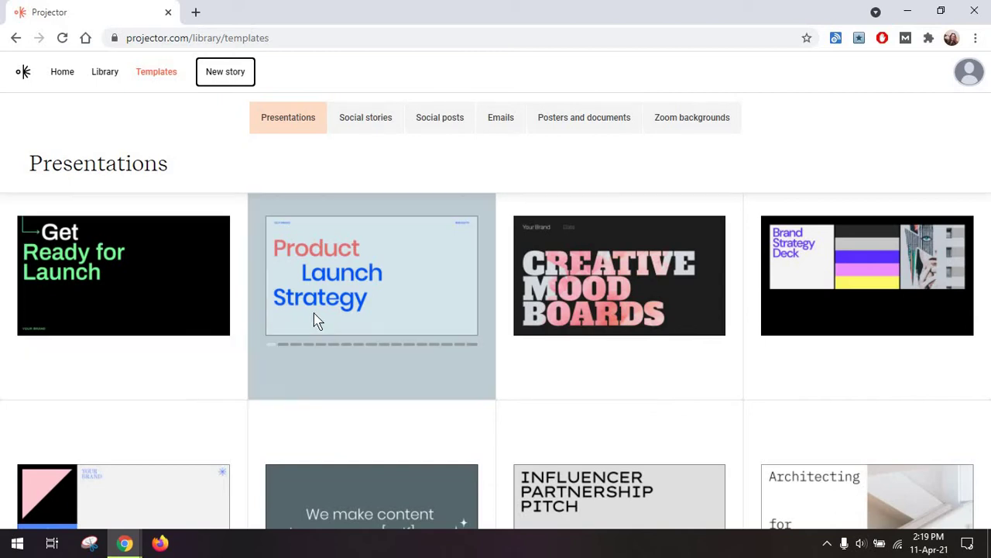
scroll(315, 319, down, 2)
scroll(315, 319, down, 2)
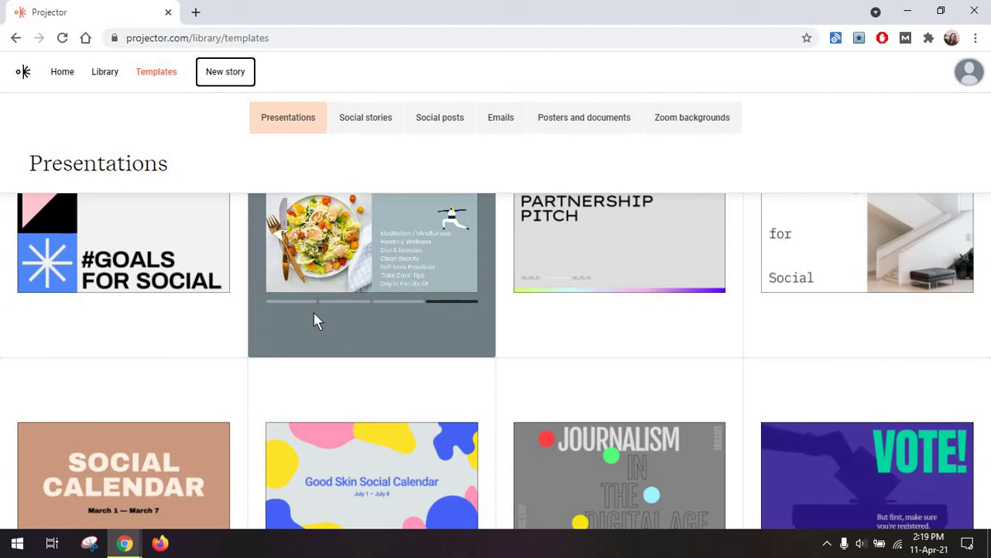
scroll(217, 355, down, 2)
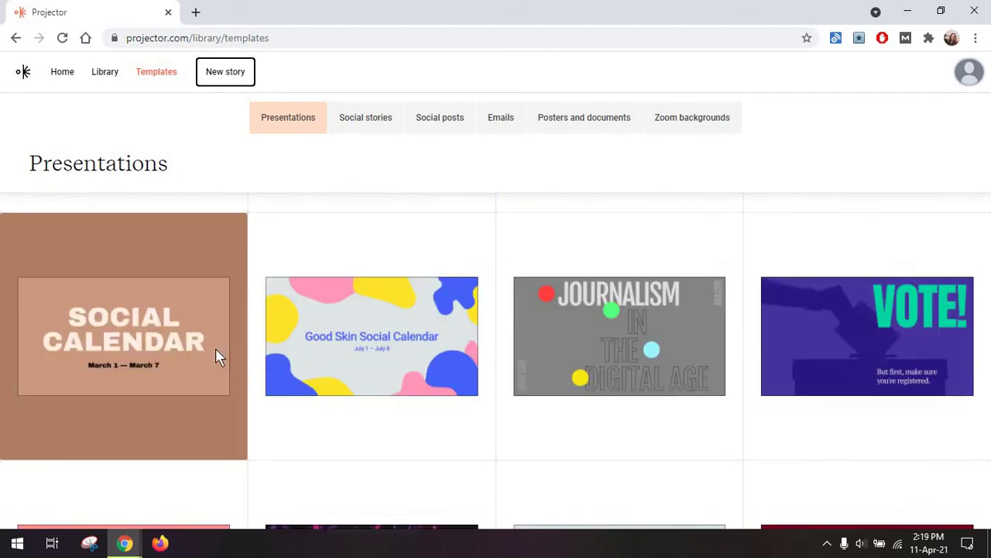
scroll(217, 355, down, 3)
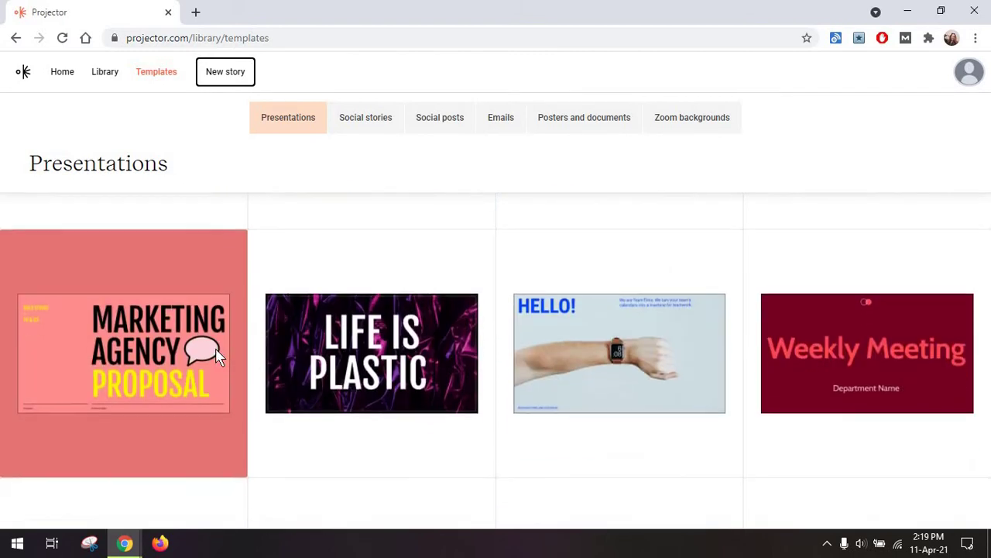
click(366, 117)
scroll(759, 346, down, 6)
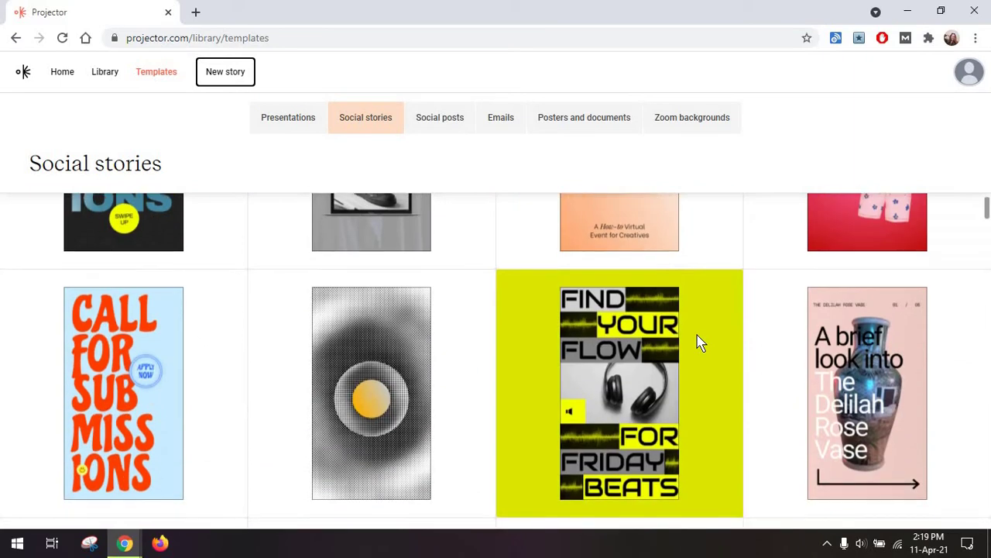
scroll(498, 324, down, 4)
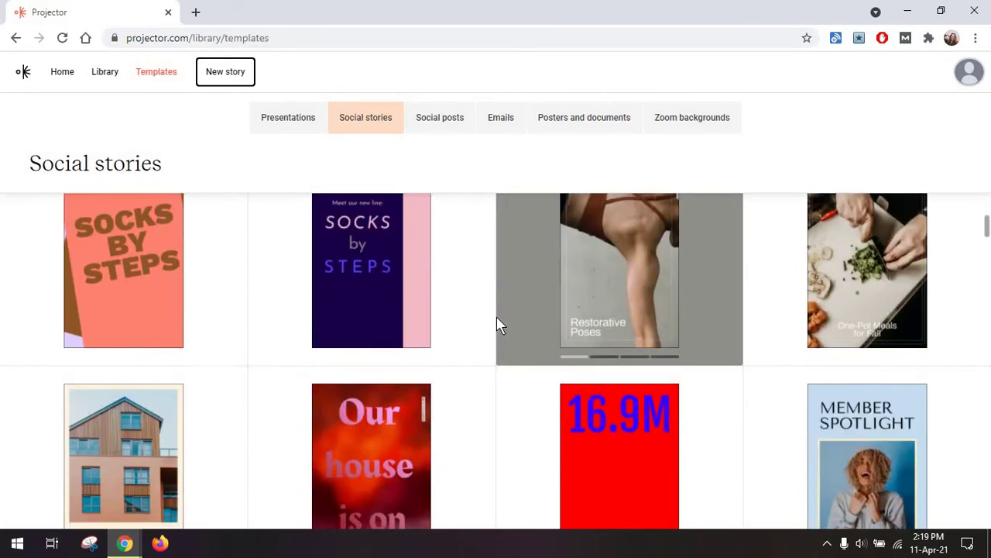
scroll(498, 324, down, 7)
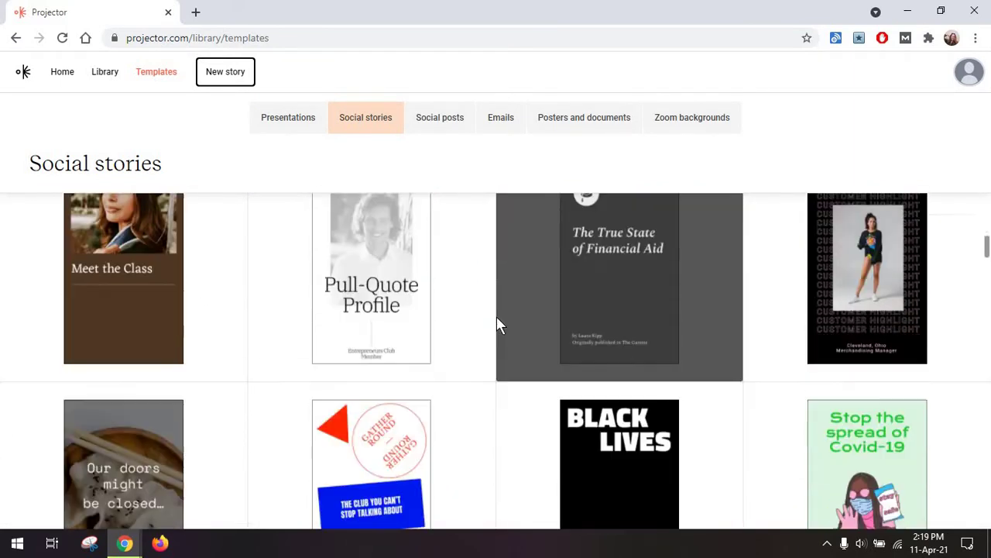
click(439, 117)
scroll(411, 309, down, 5)
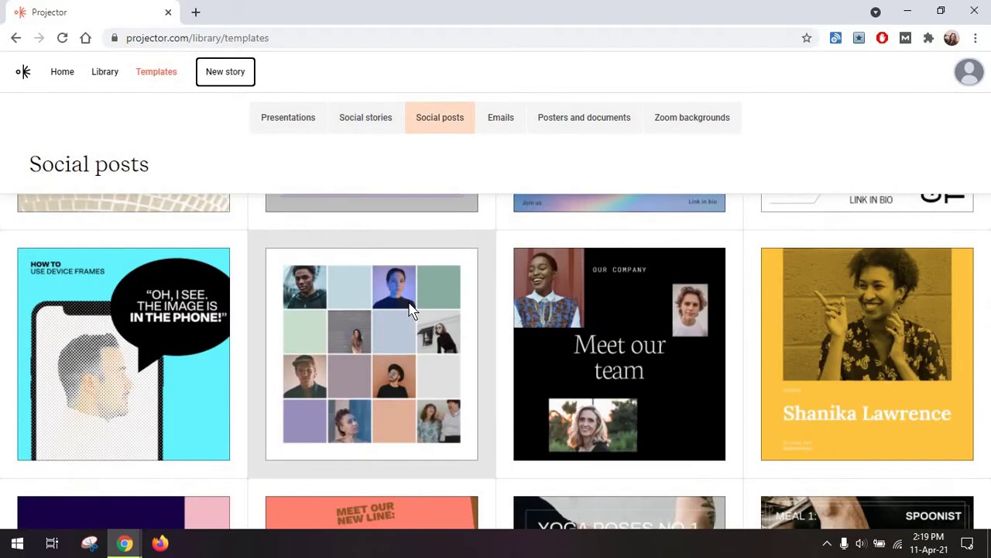
scroll(410, 310, down, 3)
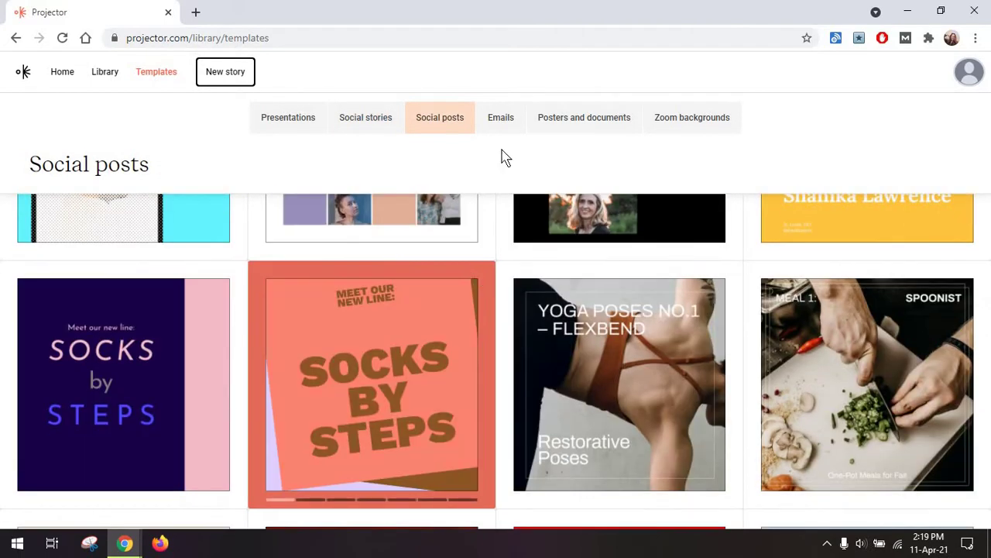
click(502, 123)
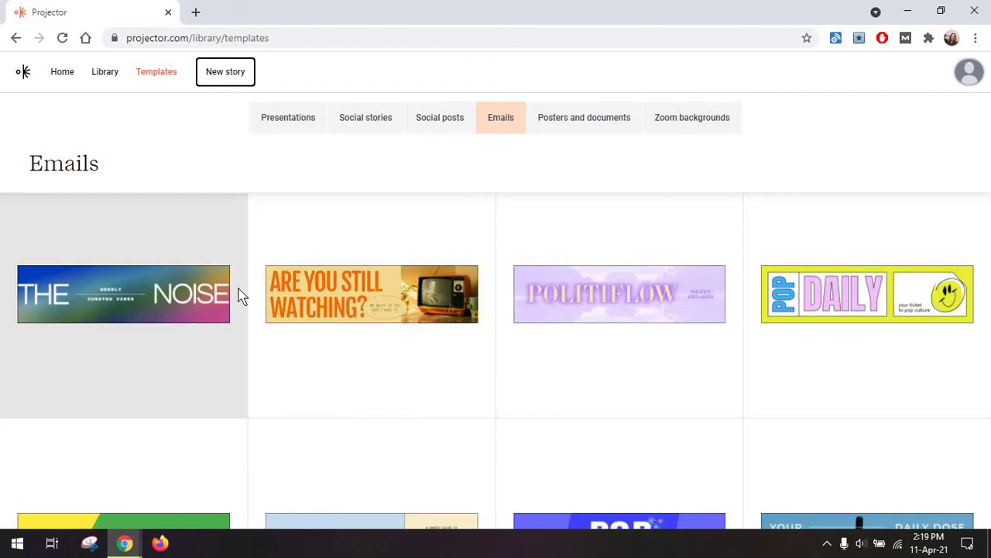
scroll(395, 355, down, 2)
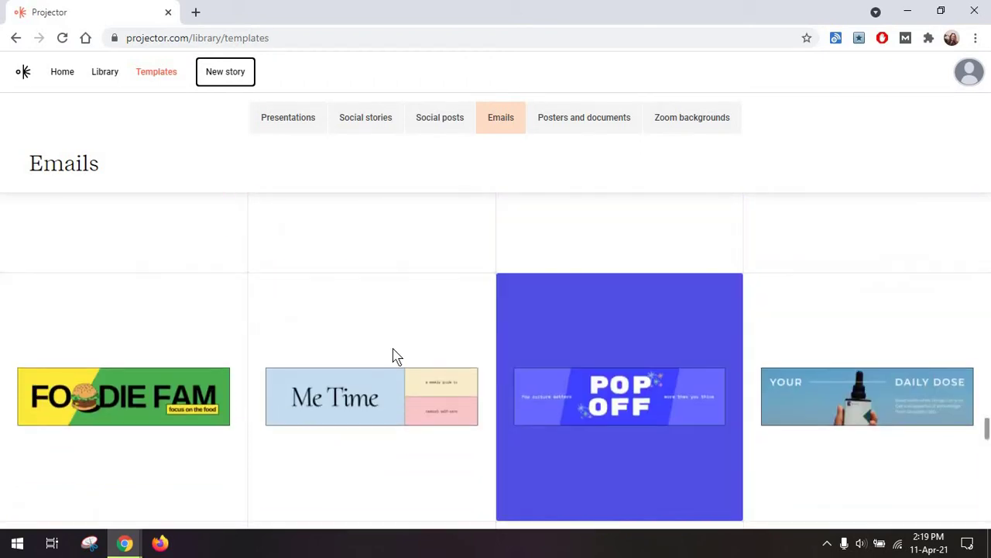
scroll(365, 354, down, 4)
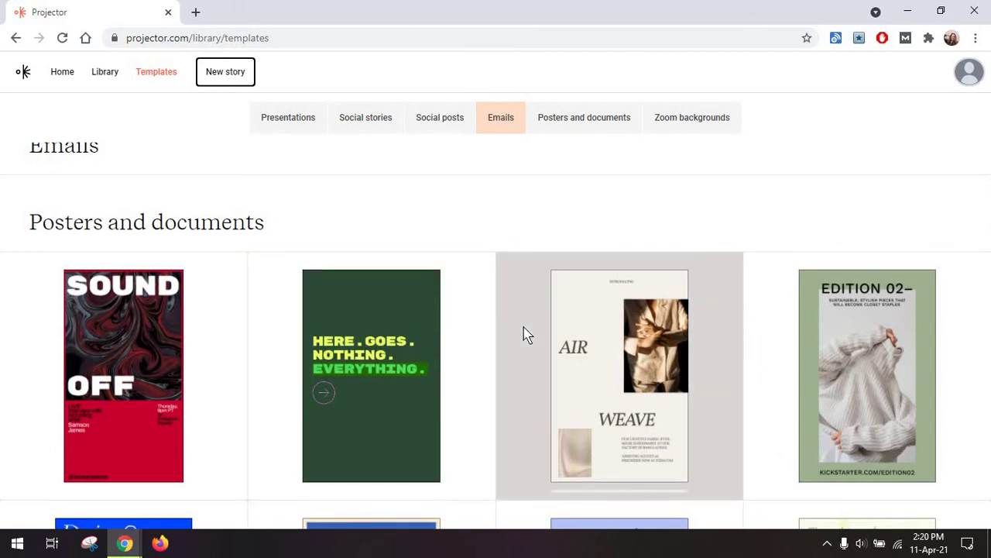
scroll(414, 314, down, 3)
scroll(408, 340, down, 3)
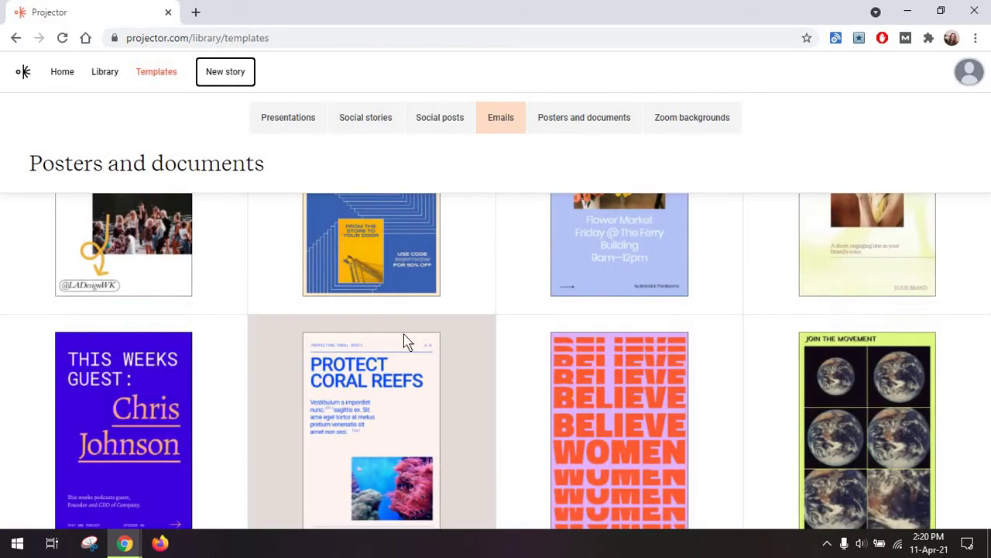
scroll(404, 335, down, 3)
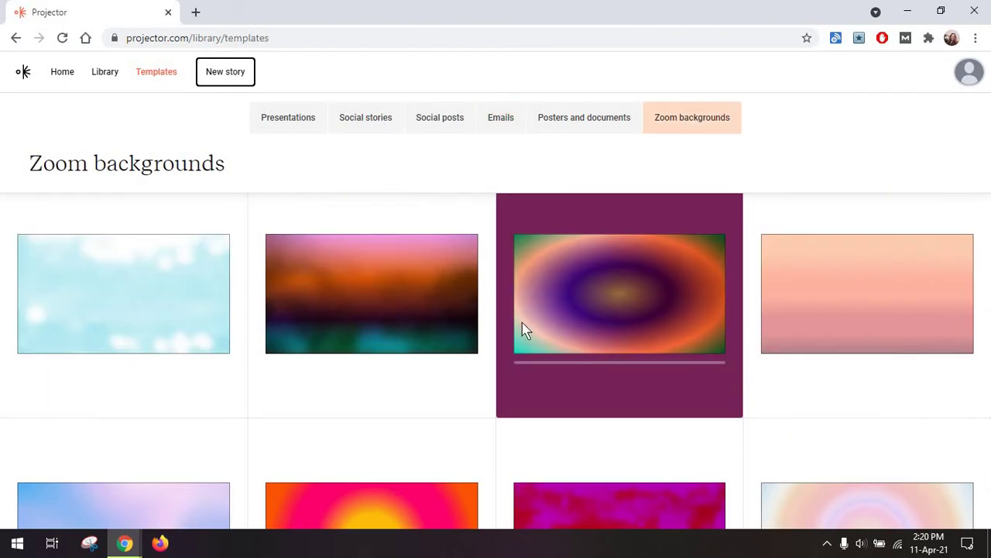
scroll(520, 328, down, 2)
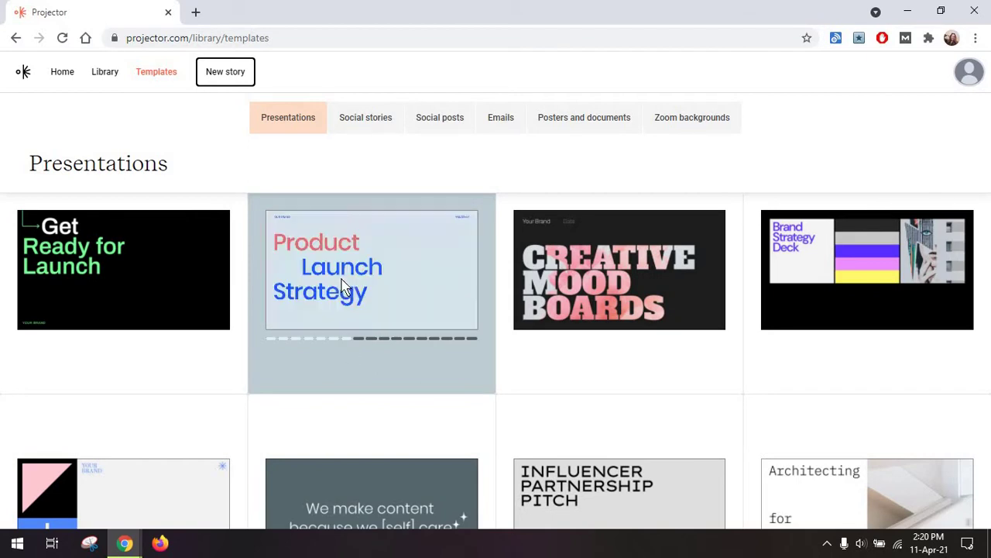
Step: Start a story from the Product Launch Strategy template and look through the Story, Edit and View menus
click(346, 287)
scroll(500, 206, down, 10)
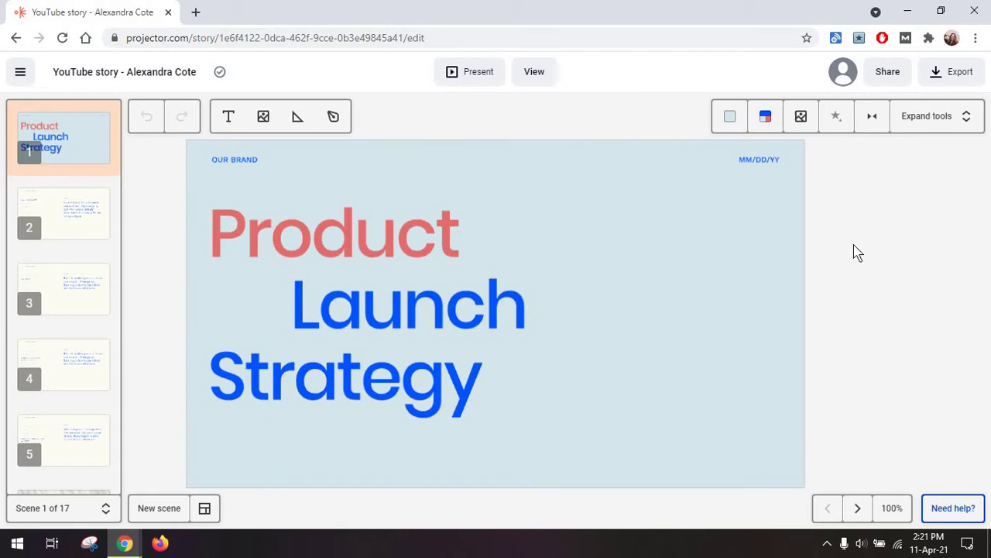
click(21, 72)
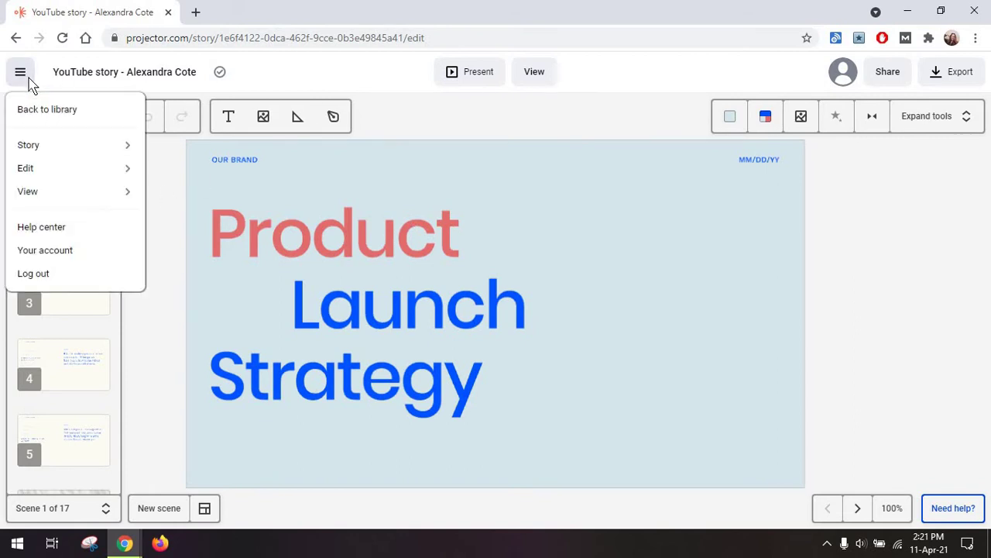
mouse_move(72, 152)
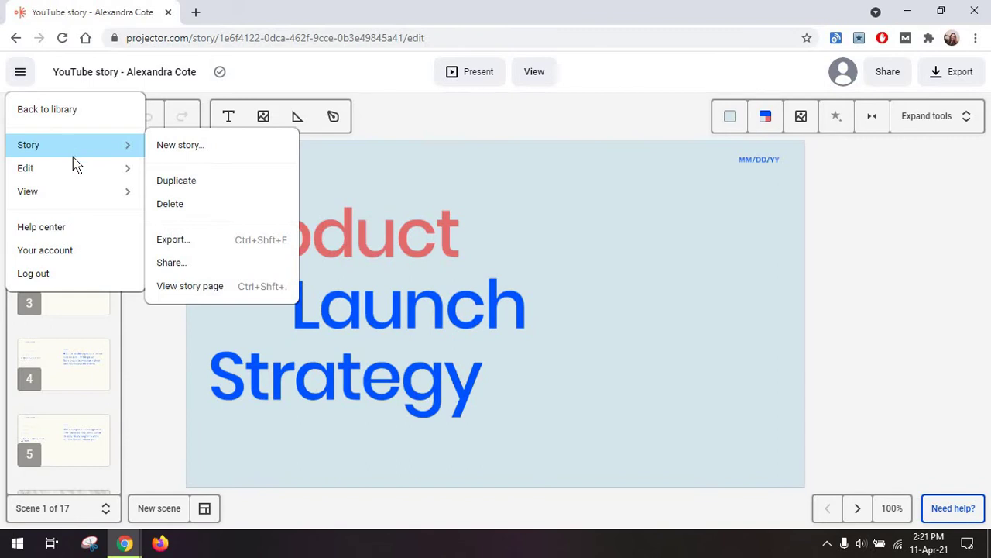
mouse_move(77, 170)
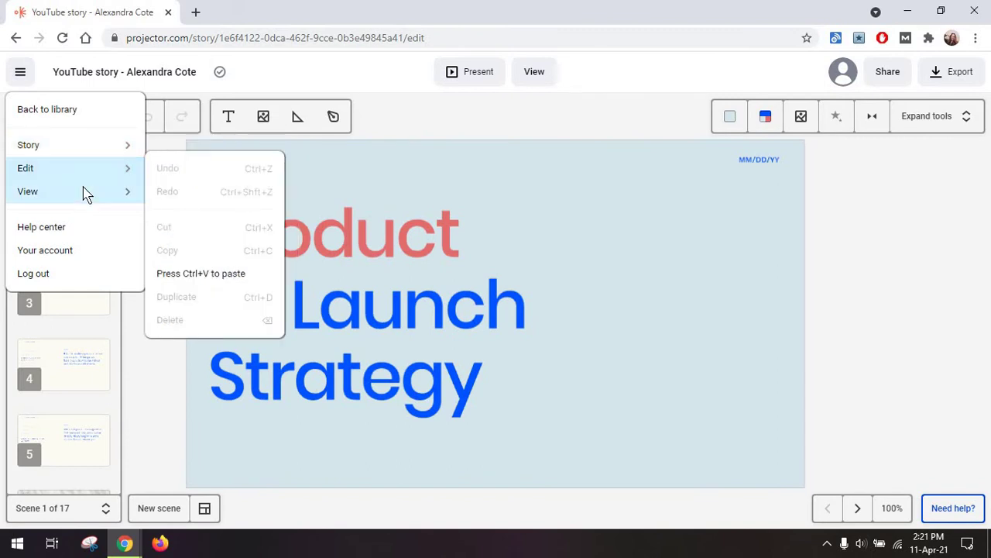
mouse_move(84, 188)
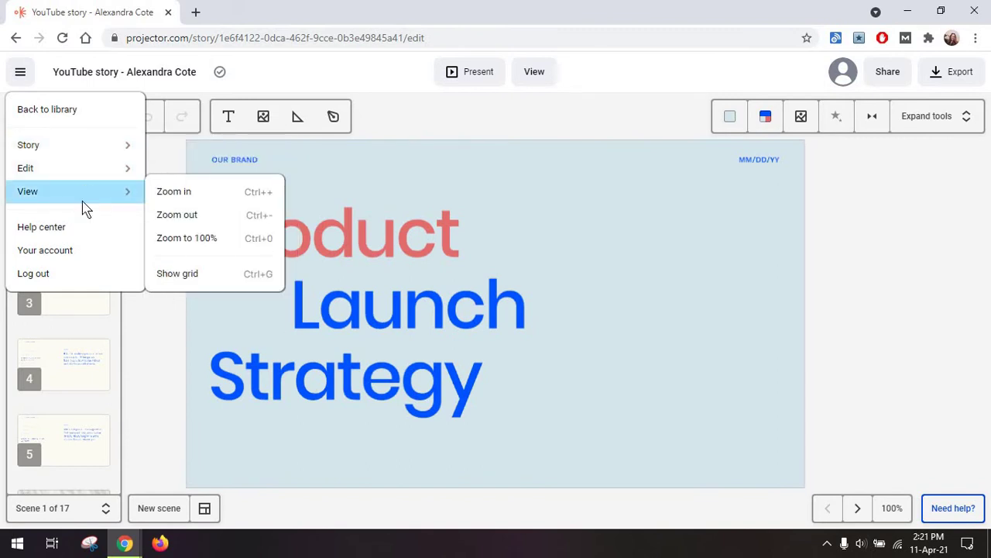
click(147, 176)
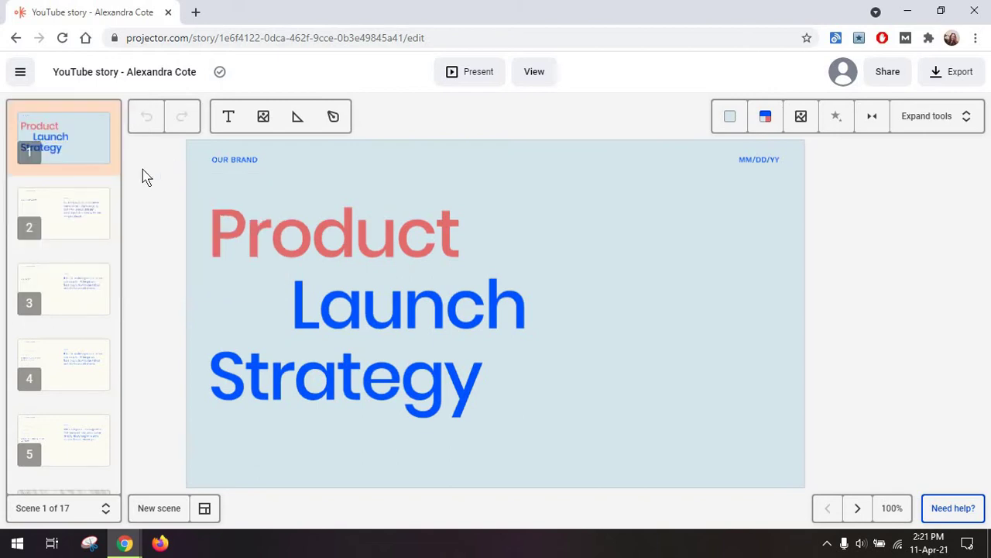
Step: Preview scenes 2, 3 and 5, then return to the title scene
scroll(72, 211, down, 6)
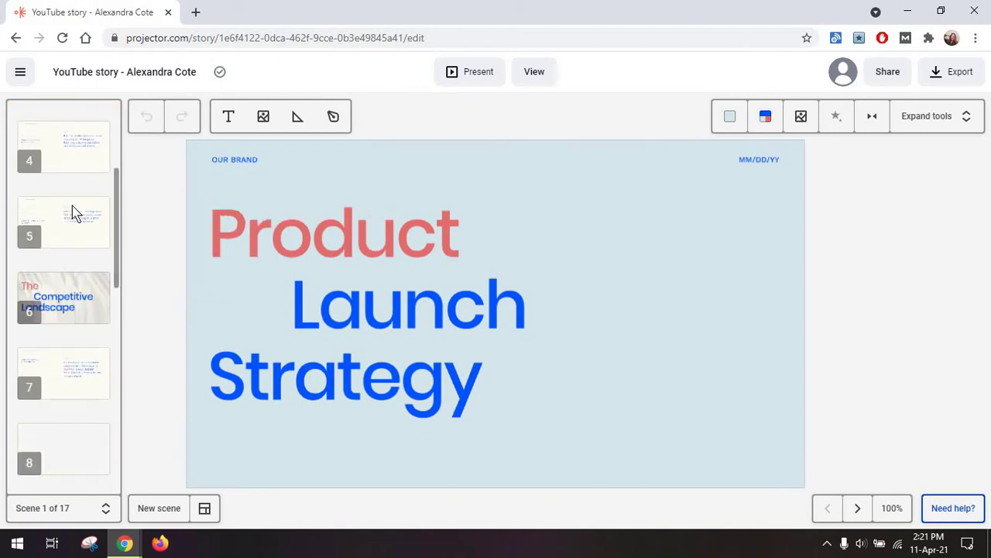
scroll(72, 211, up, 6)
click(72, 211)
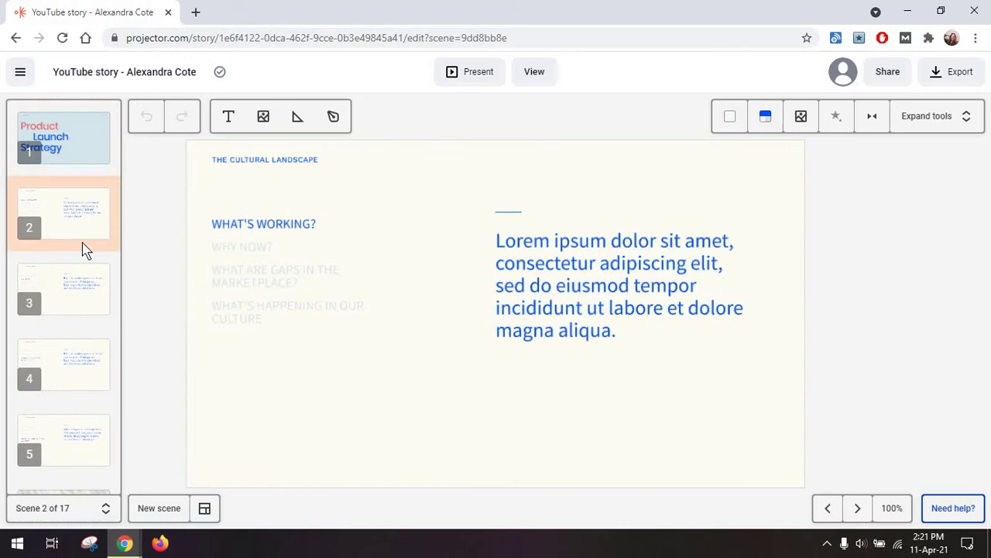
click(68, 295)
scroll(70, 295, down, 3)
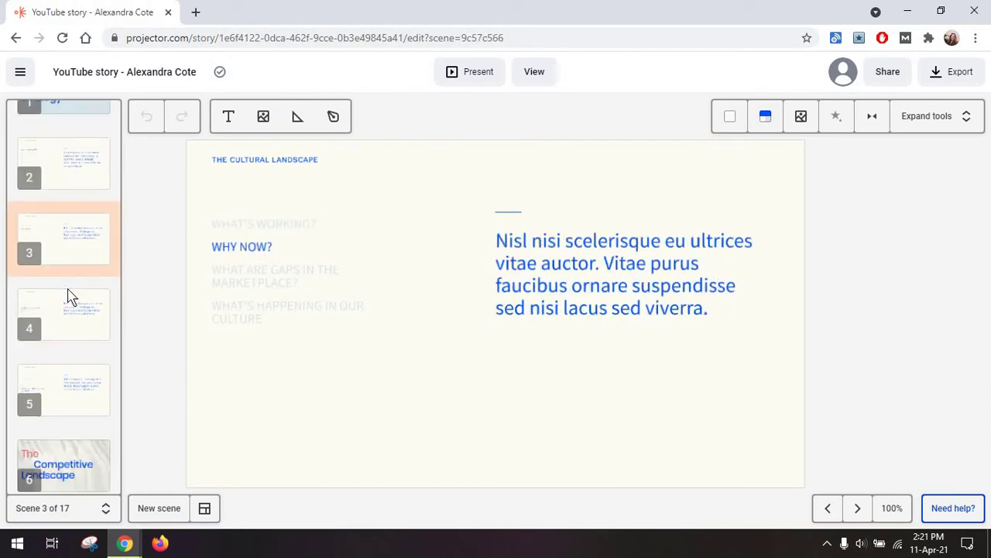
click(72, 251)
scroll(69, 250, down, 4)
scroll(69, 251, up, 8)
click(77, 142)
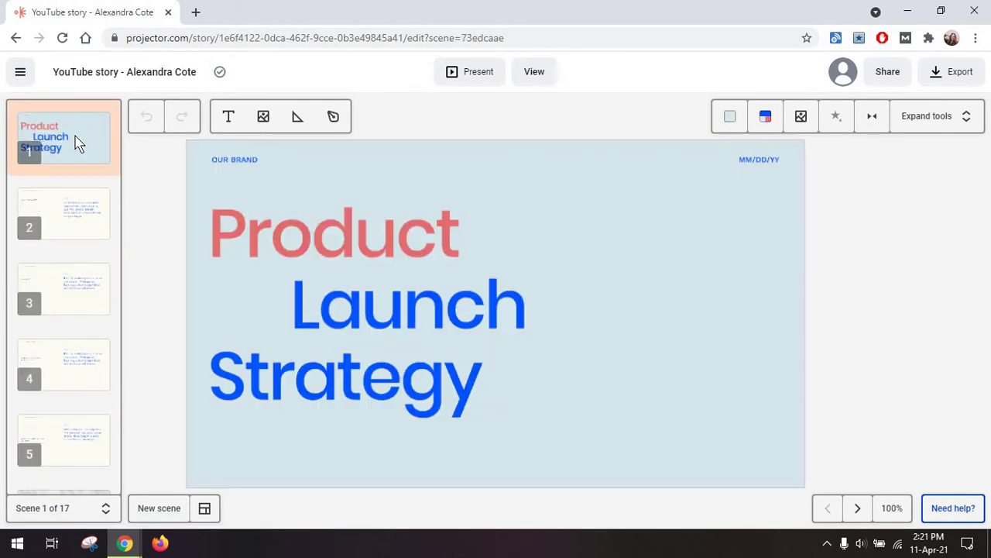
Step: Insert a blank scene after the title scene, then delete it again
right_click(76, 140)
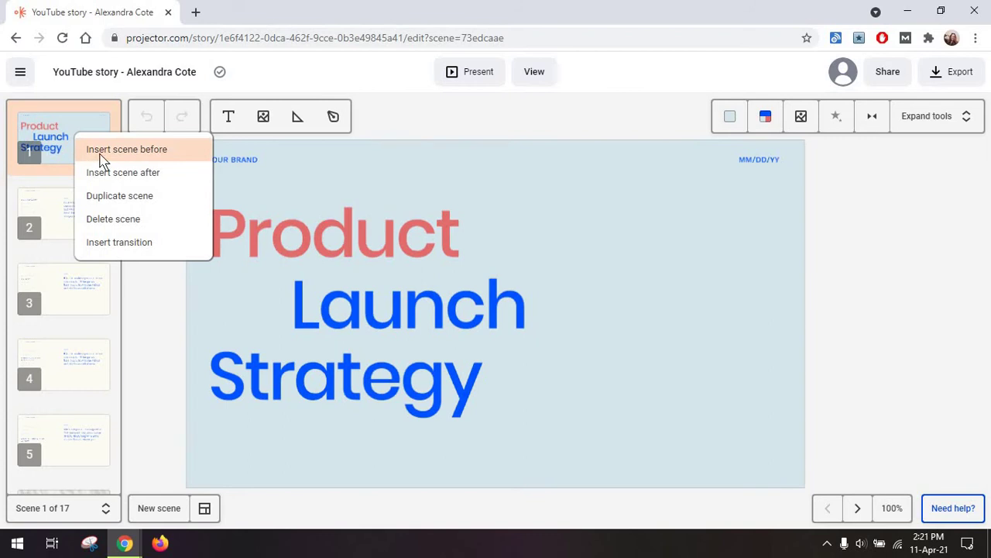
click(101, 171)
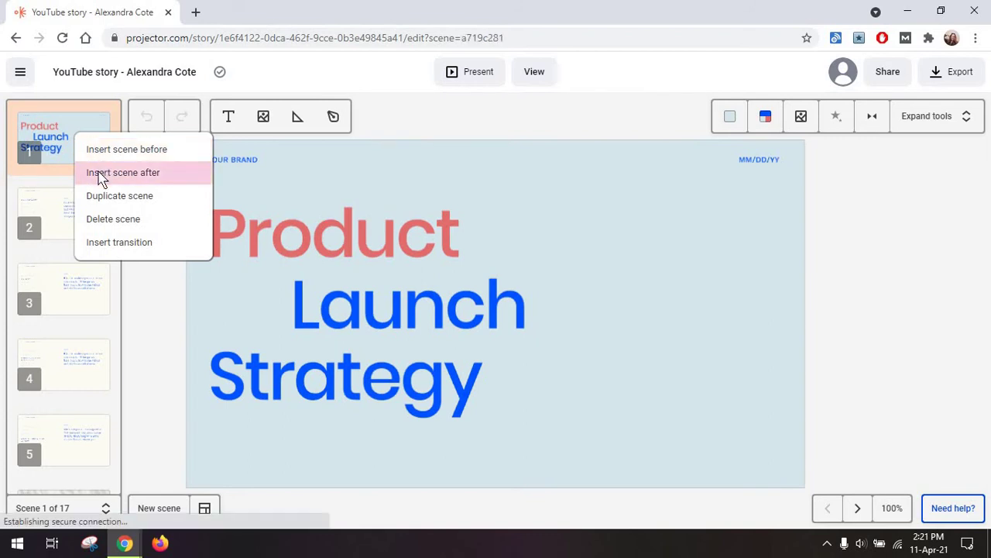
right_click(74, 200)
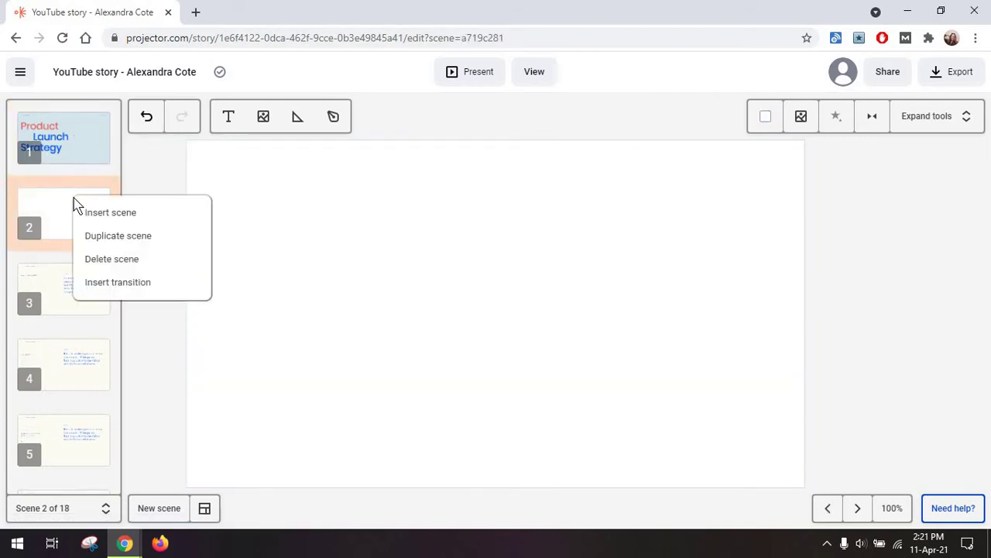
click(104, 262)
Step: Choose Insert transition for the Product Launch Strategy title scene
click(78, 157)
right_click(78, 158)
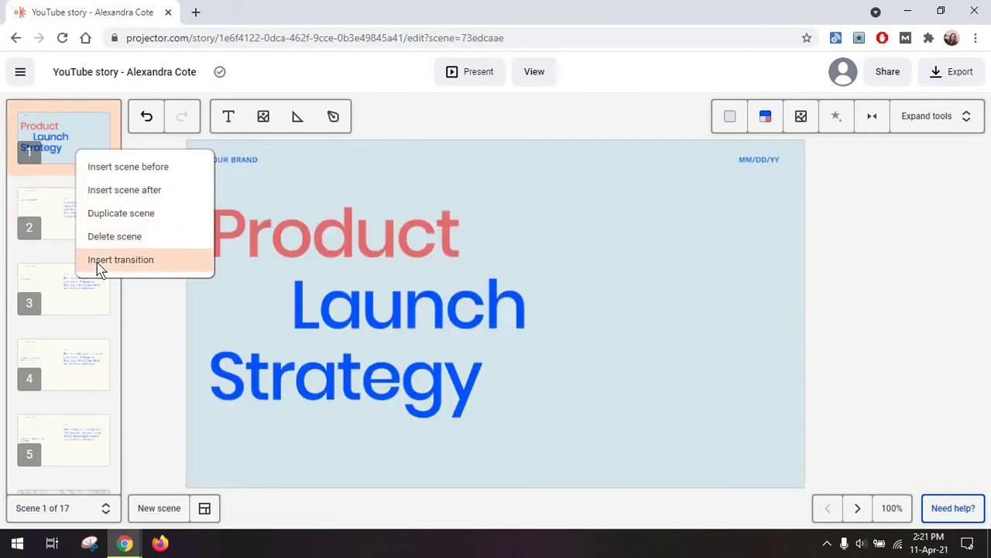
click(98, 265)
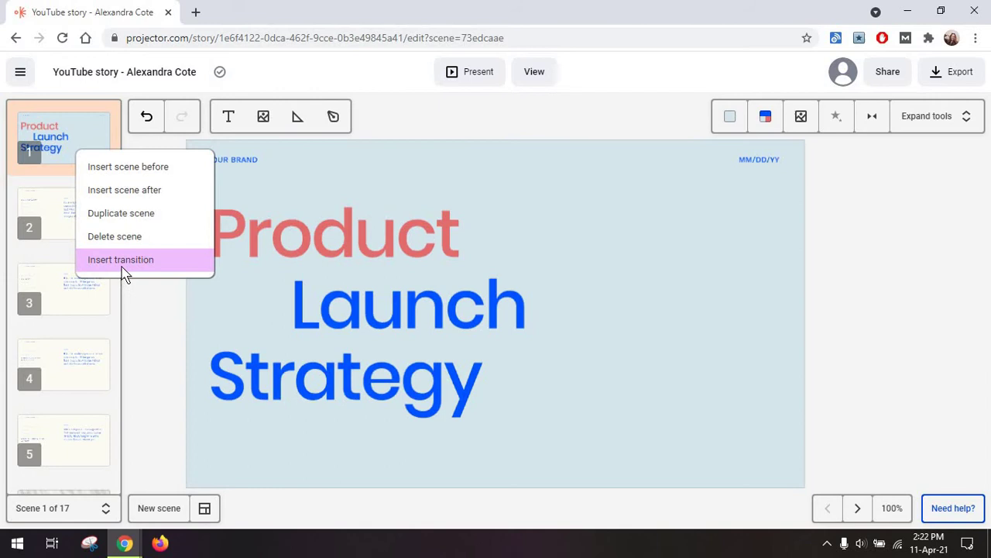
Step: Apply a Perlin transition with a 1.5 sec duration to the title scene
click(123, 268)
scroll(718, 248, down, 2)
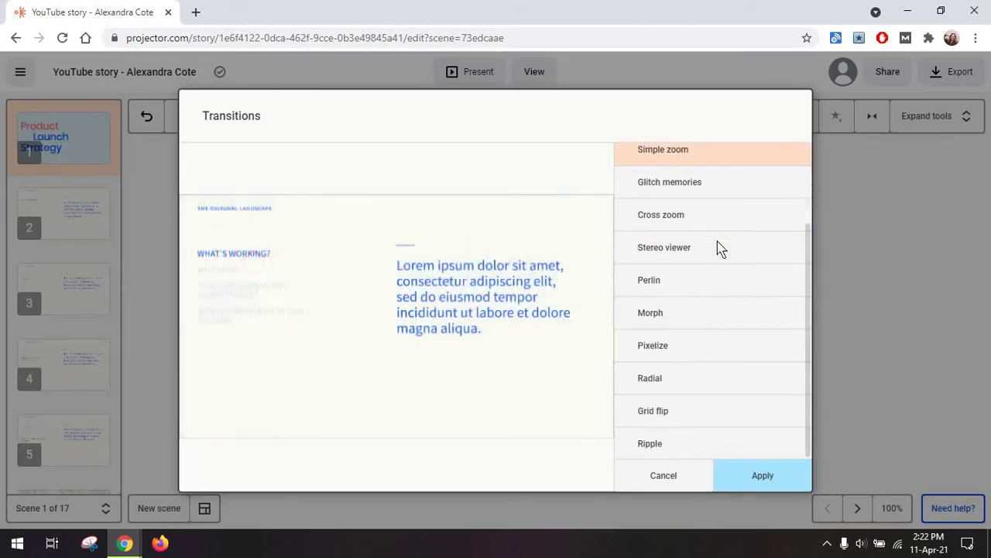
click(708, 283)
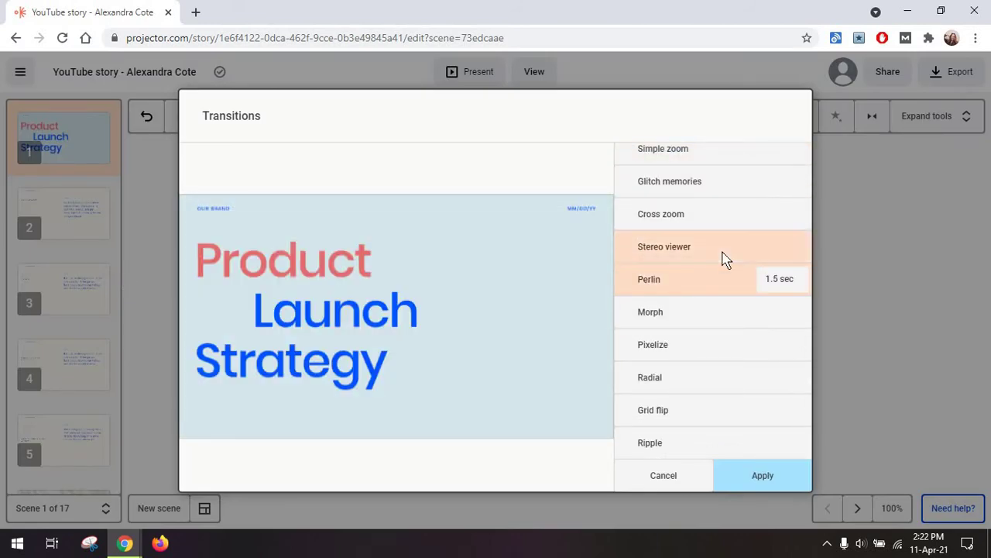
click(775, 281)
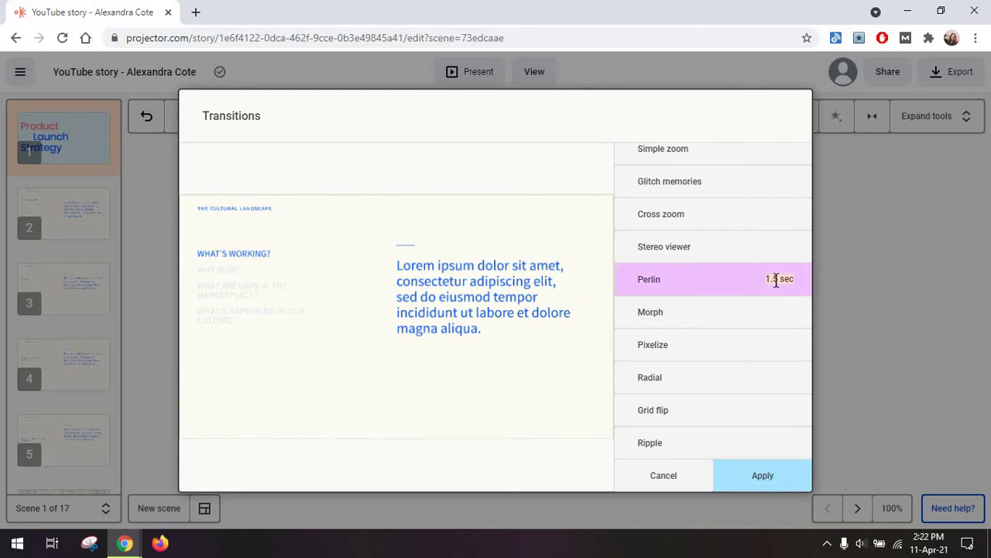
click(766, 282)
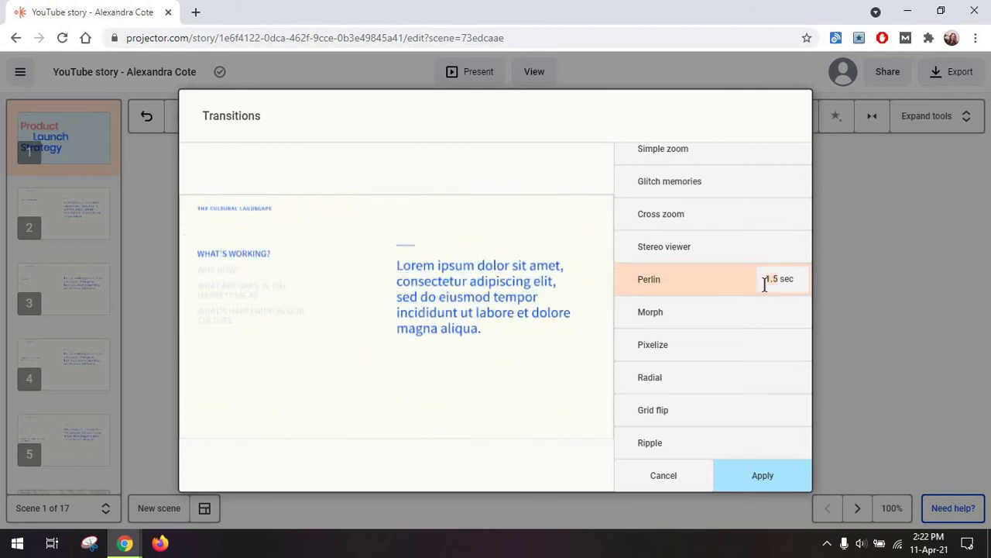
click(79, 217)
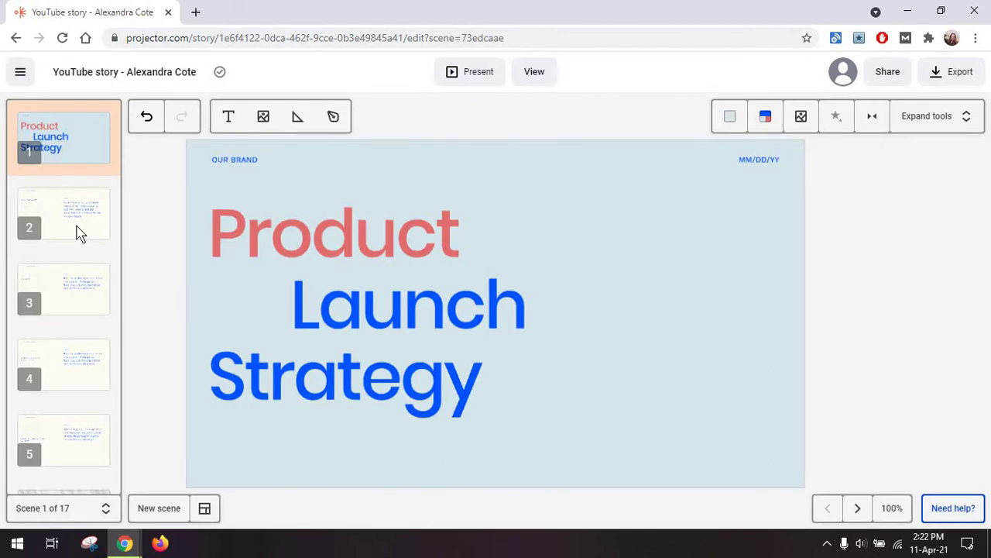
Step: Move scene 2 further down the deck and add The Opportunity layout scene after scene 3
click(79, 230)
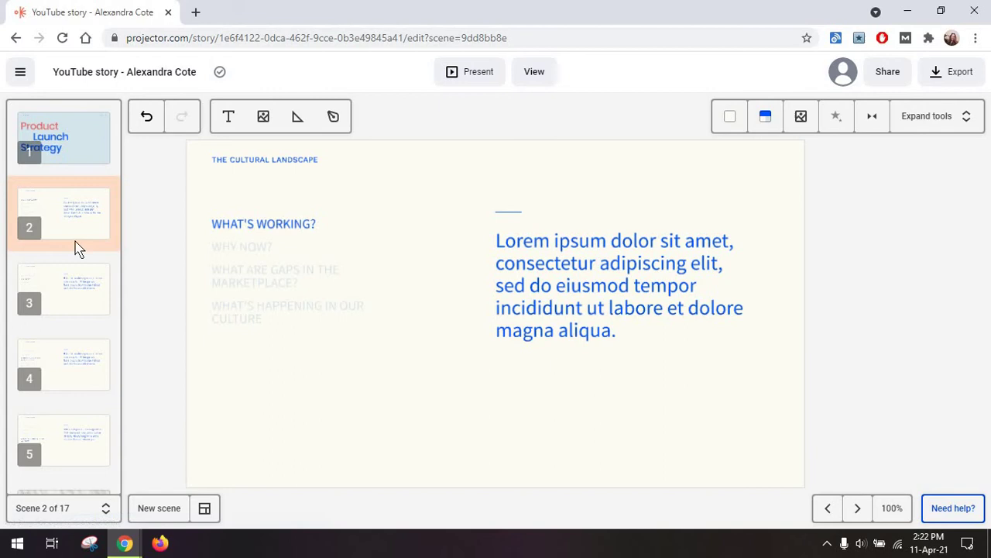
drag(76, 248, 109, 346)
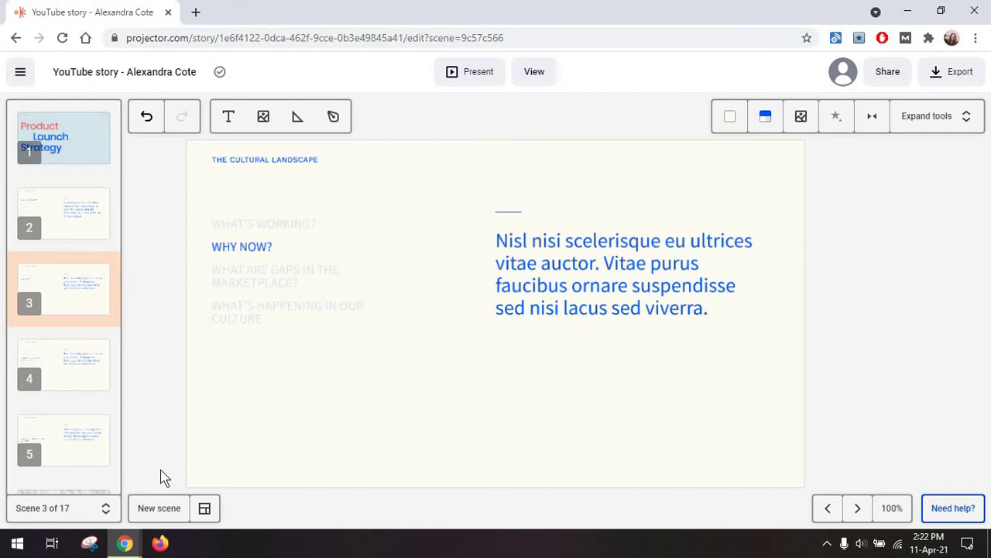
click(147, 509)
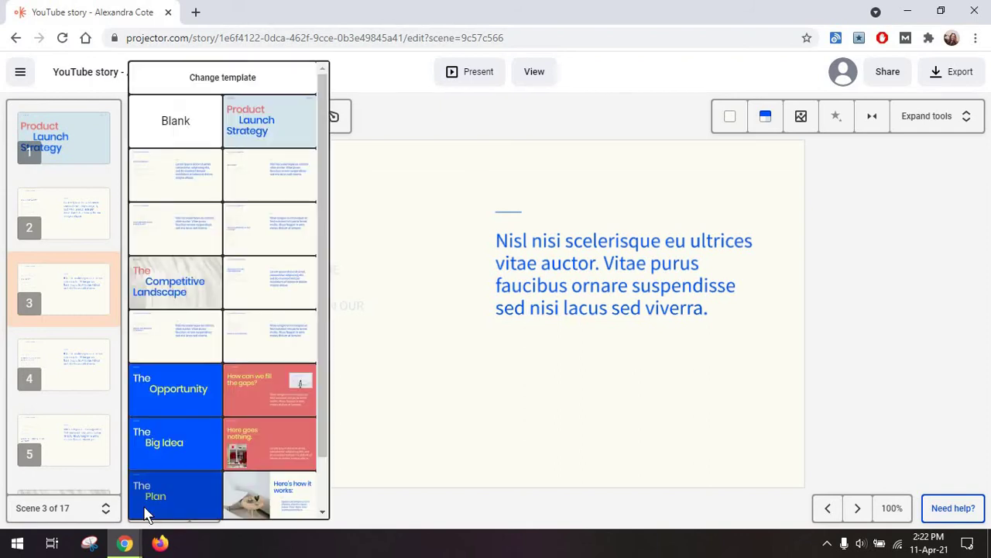
scroll(147, 496, down, 1)
scroll(155, 465, up, 1)
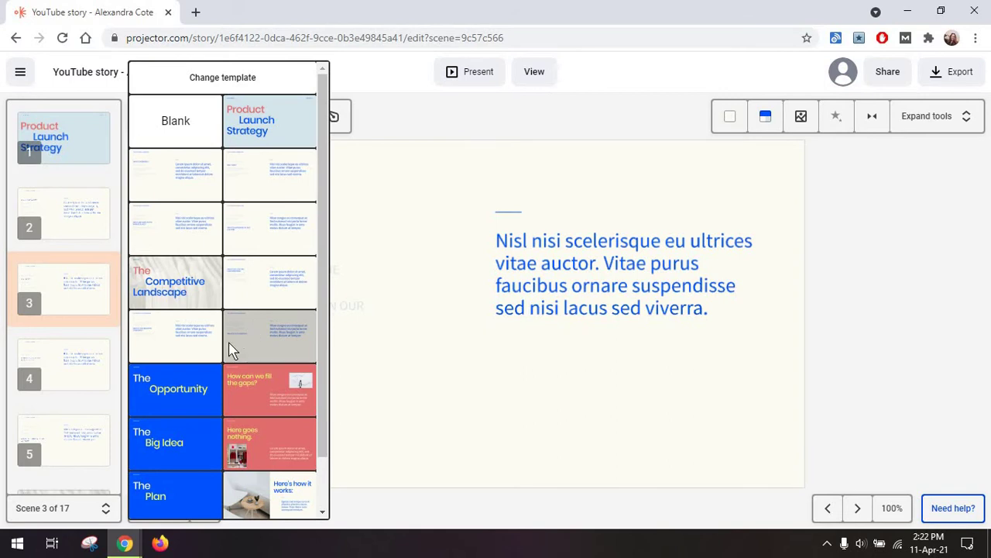
scroll(230, 348, down, 1)
scroll(228, 341, up, 1)
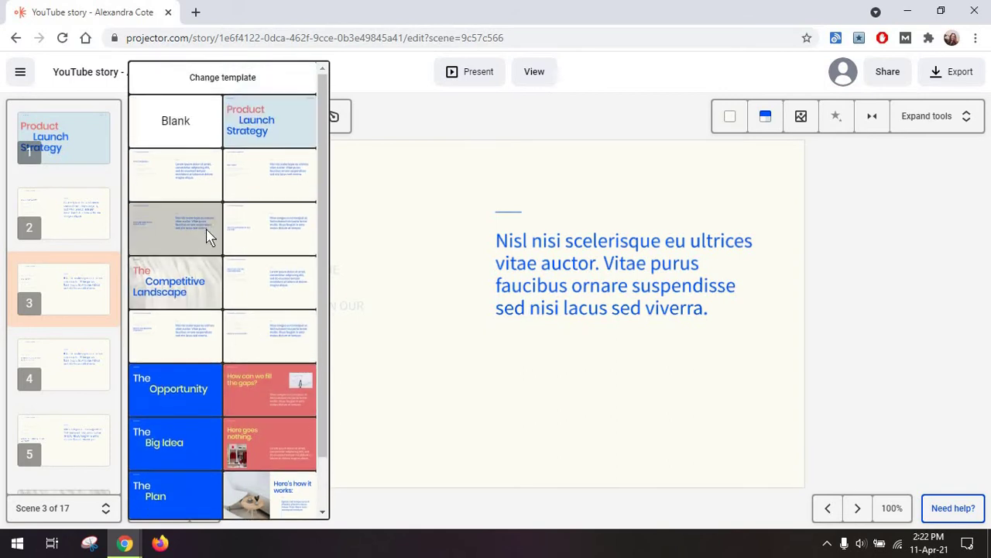
click(186, 395)
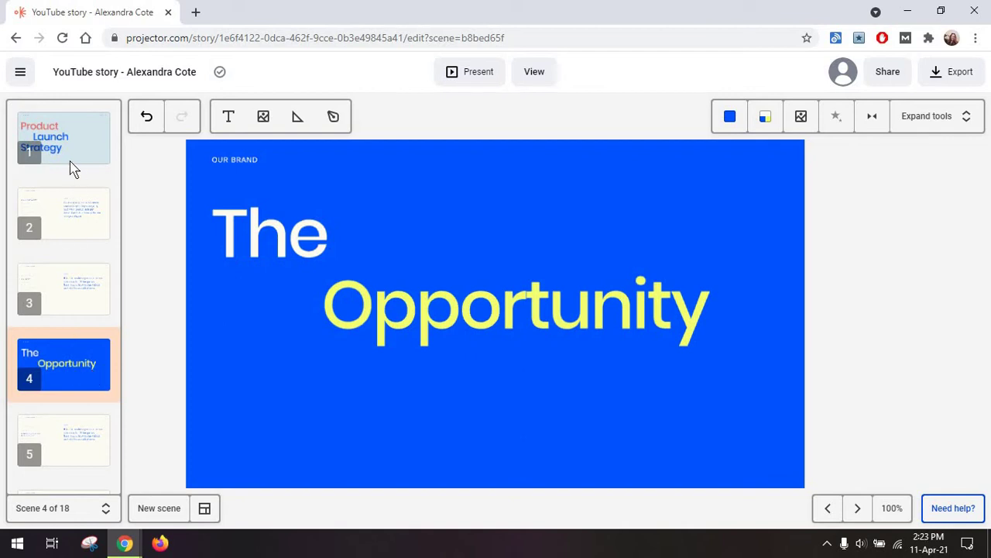
Step: Delete The Opportunity scene and add the HELLO template's Get Organized scene as scene 5
key(Delete)
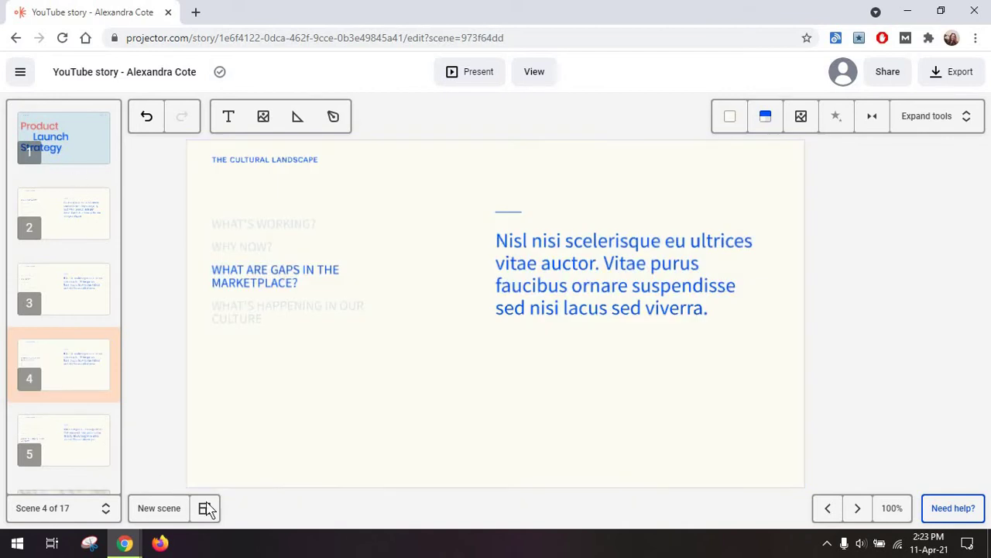
click(206, 508)
scroll(537, 354, down, 8)
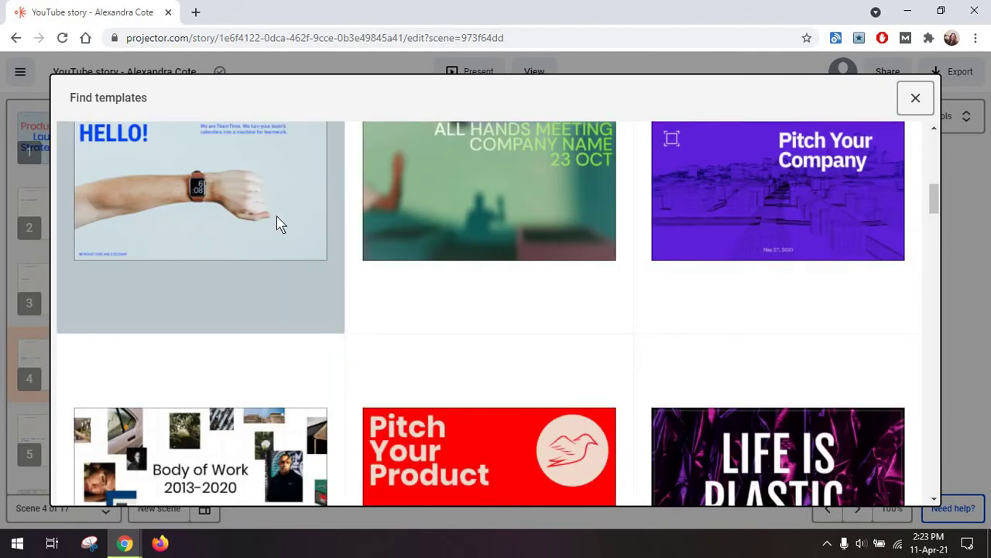
click(281, 223)
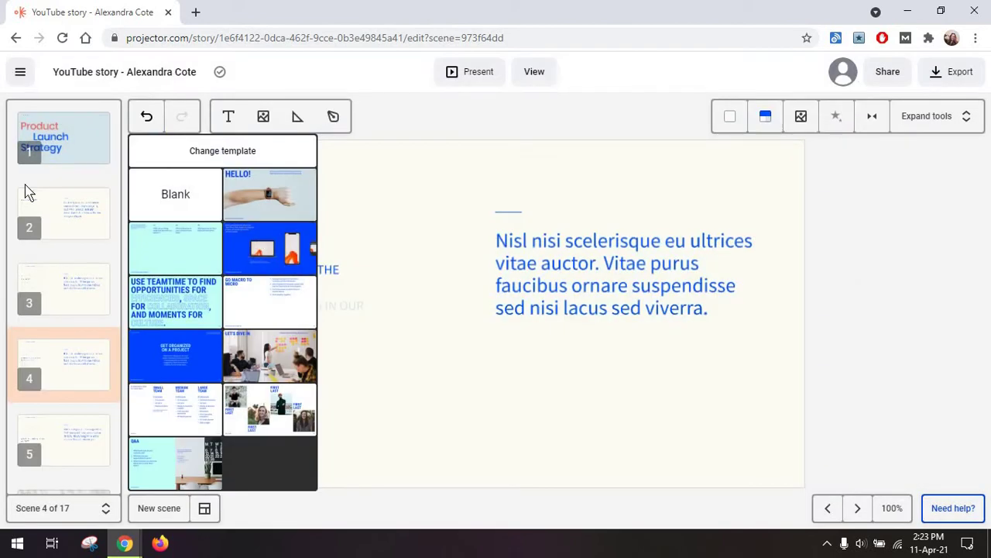
scroll(54, 277, down, 5)
scroll(53, 280, up, 5)
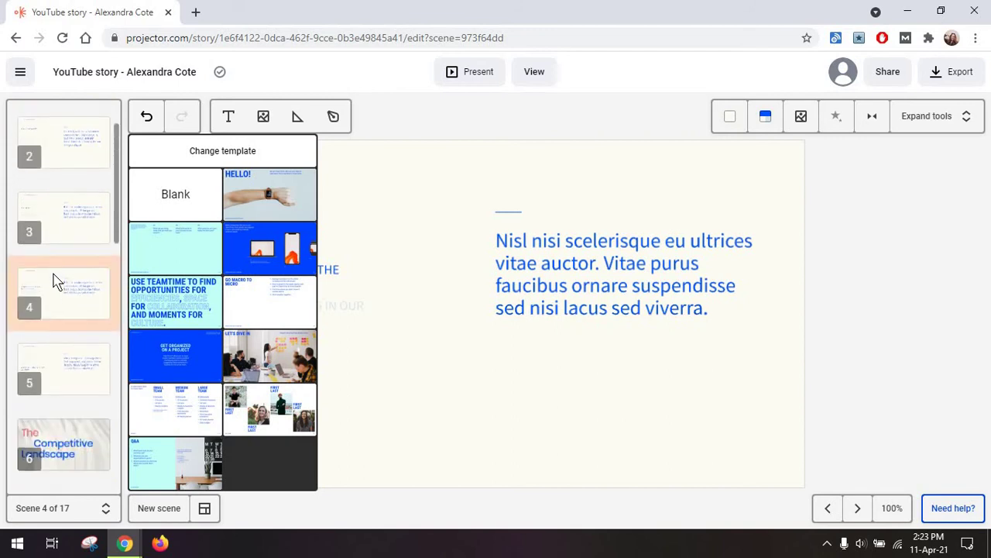
click(179, 346)
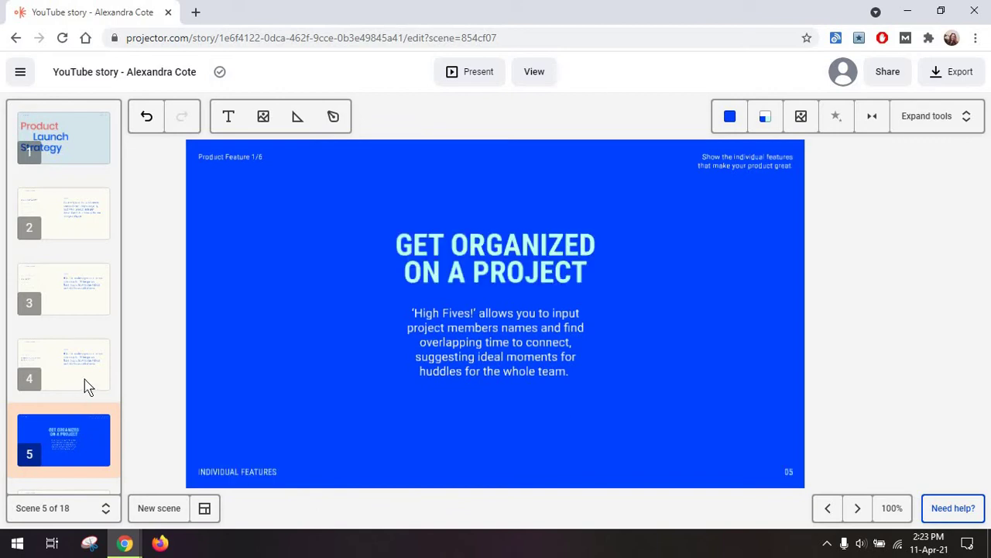
scroll(78, 365, down, 2)
scroll(75, 364, up, 2)
click(206, 511)
scroll(280, 422, down, 5)
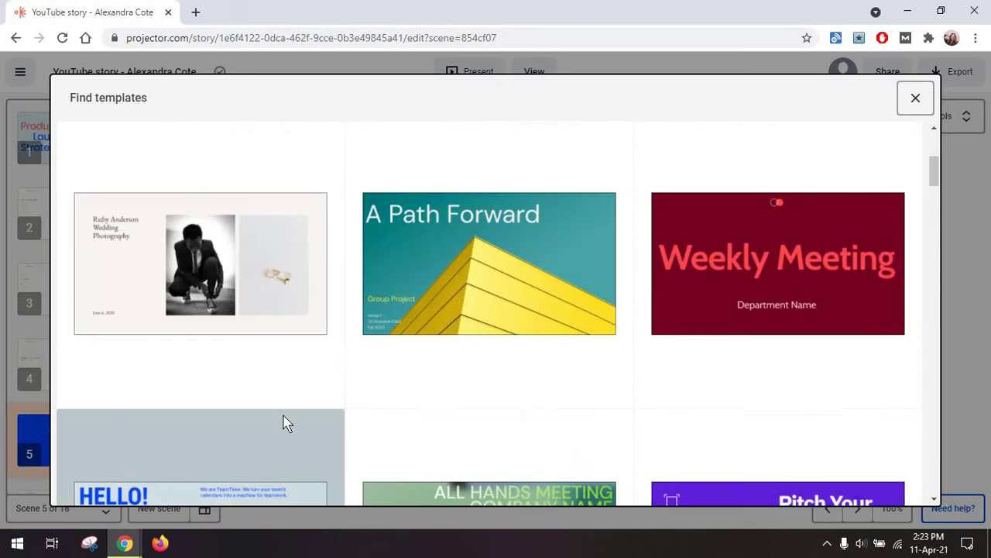
scroll(284, 422, down, 8)
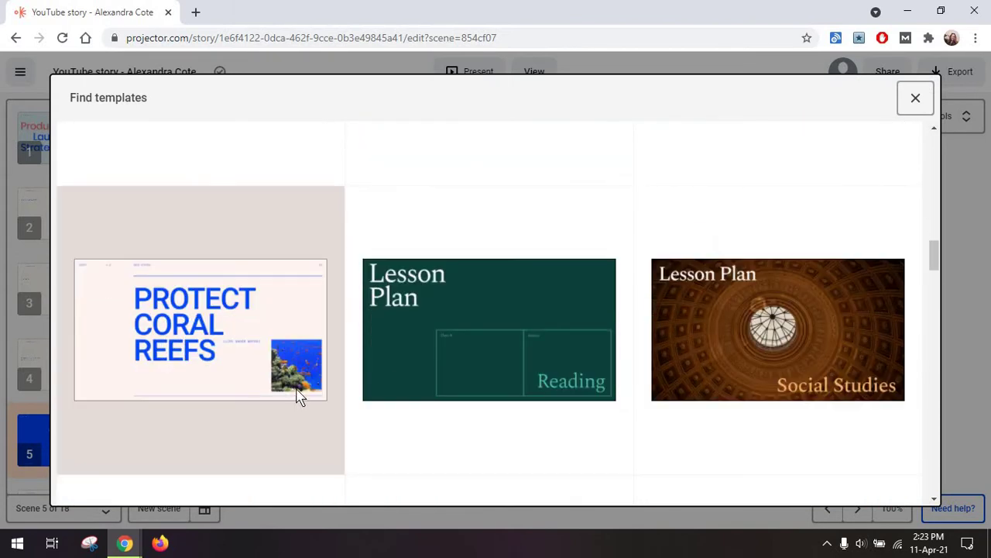
click(275, 341)
scroll(814, 230, down, 3)
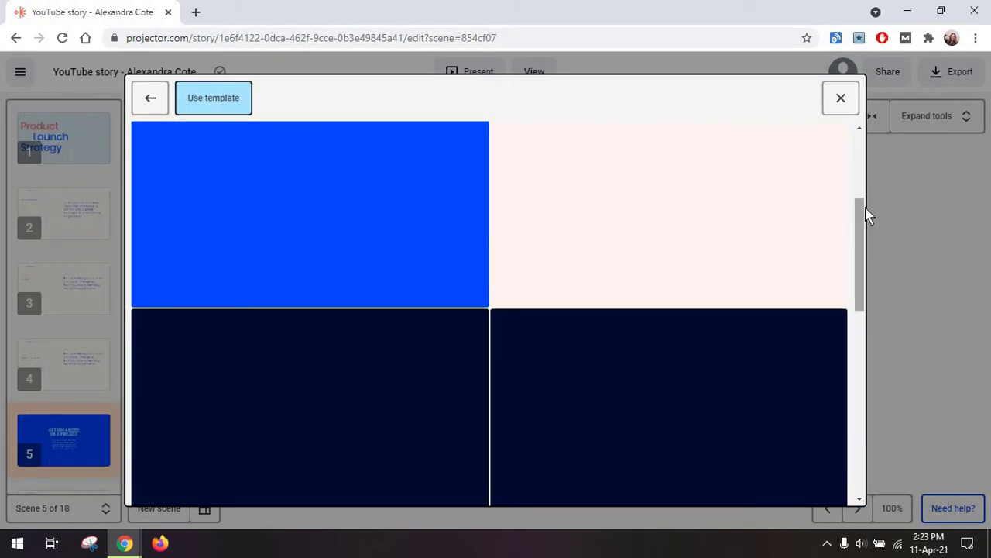
scroll(865, 217, up, 2)
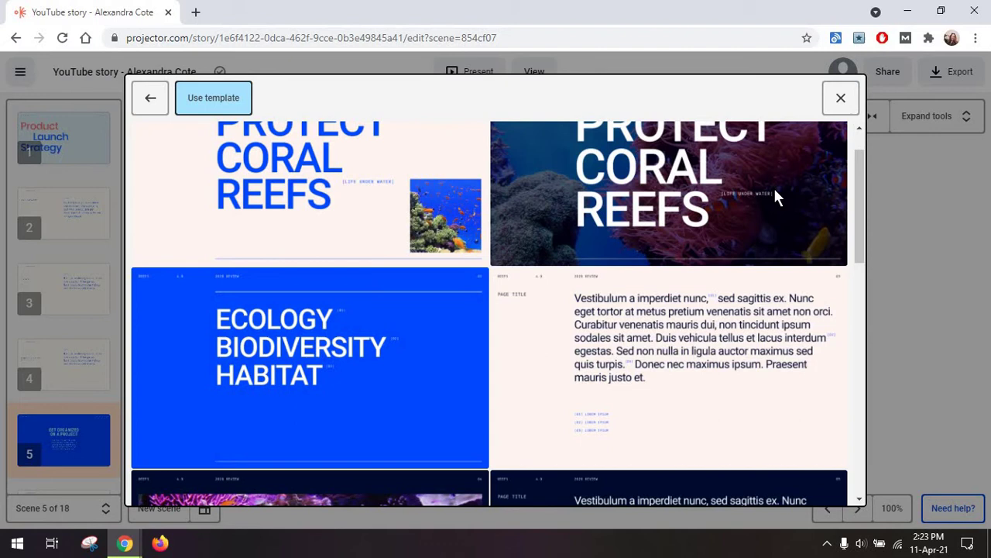
click(842, 113)
Step: Select scene 5's title and body text, then open the text style and media type lists
click(475, 251)
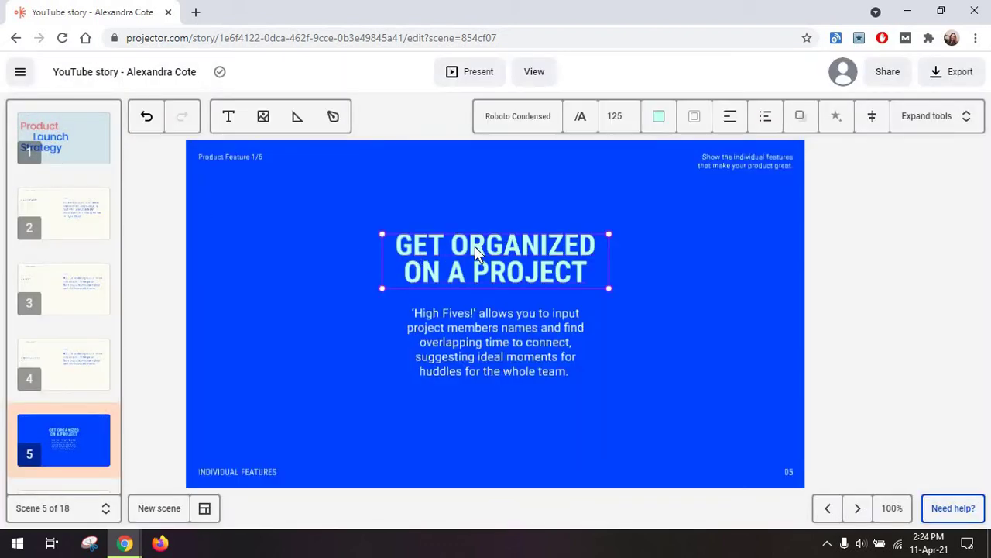
click(488, 323)
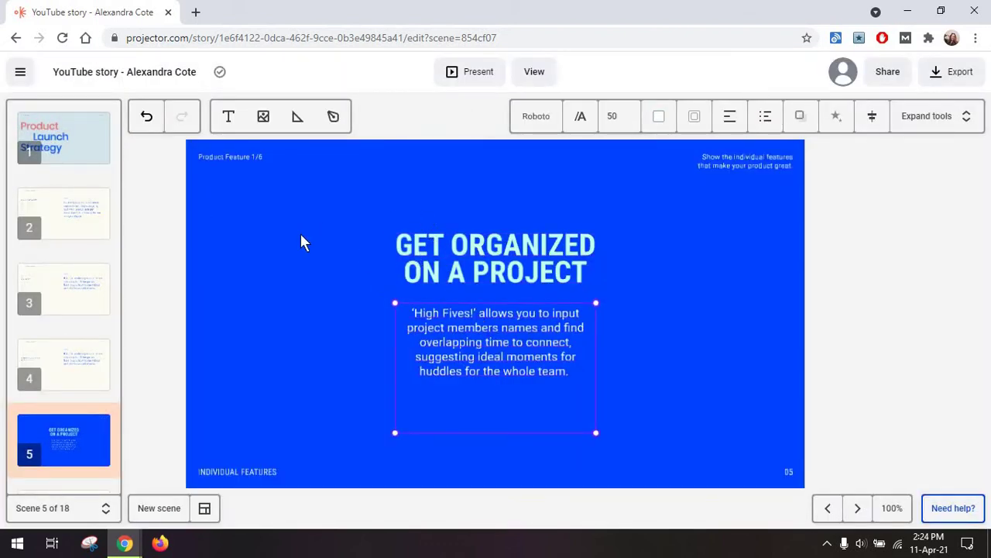
click(294, 200)
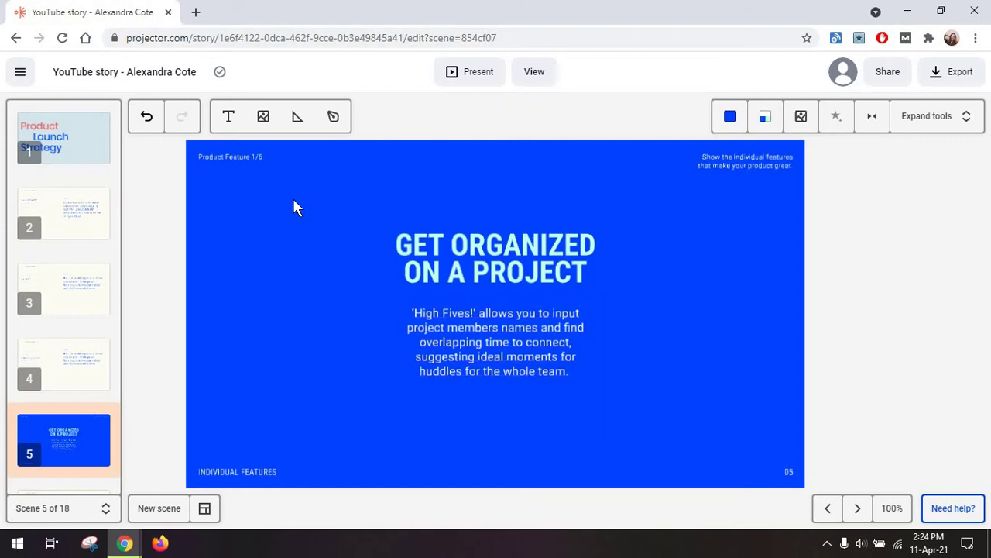
click(228, 122)
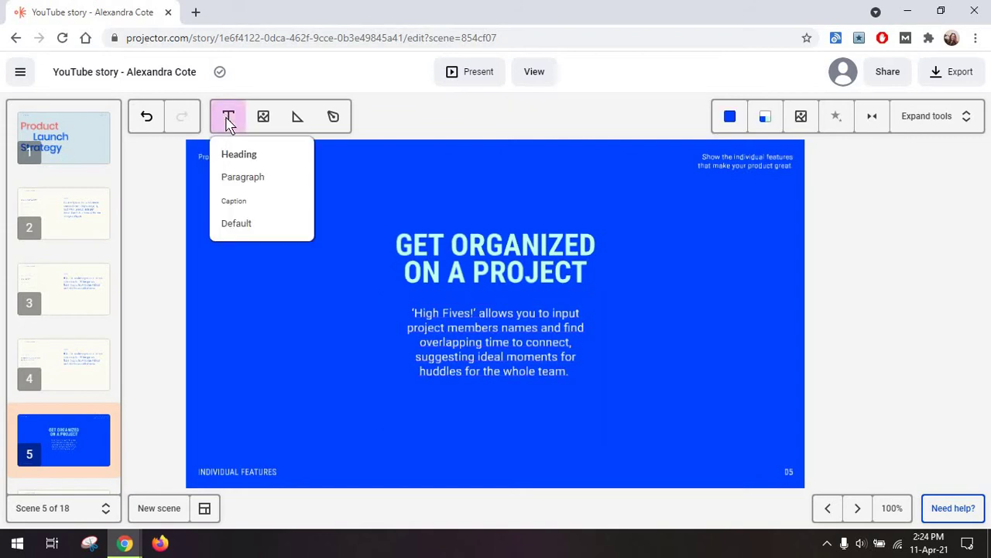
click(265, 123)
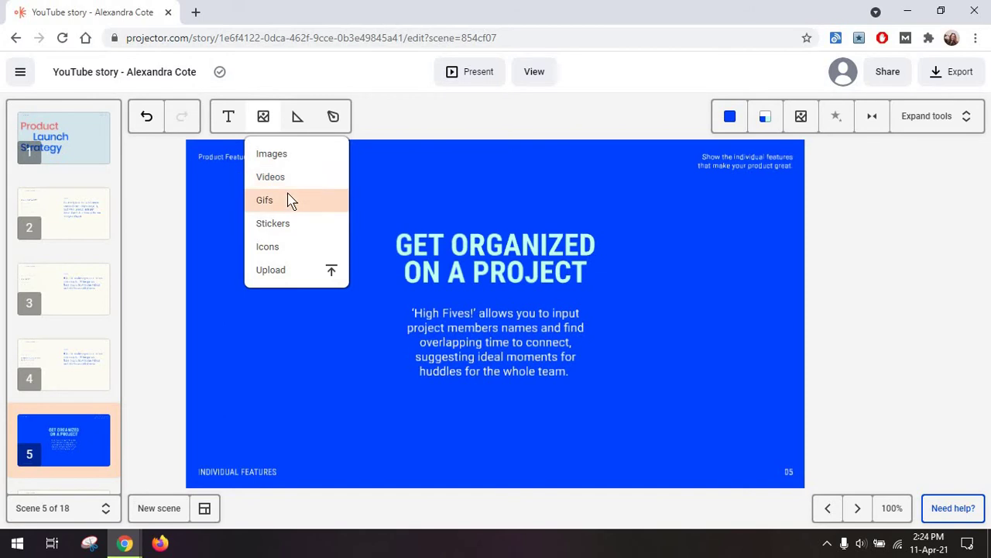
Step: Browse the GIFs, Stickers, Icons, Images and Videos libraries in the media picker
click(292, 200)
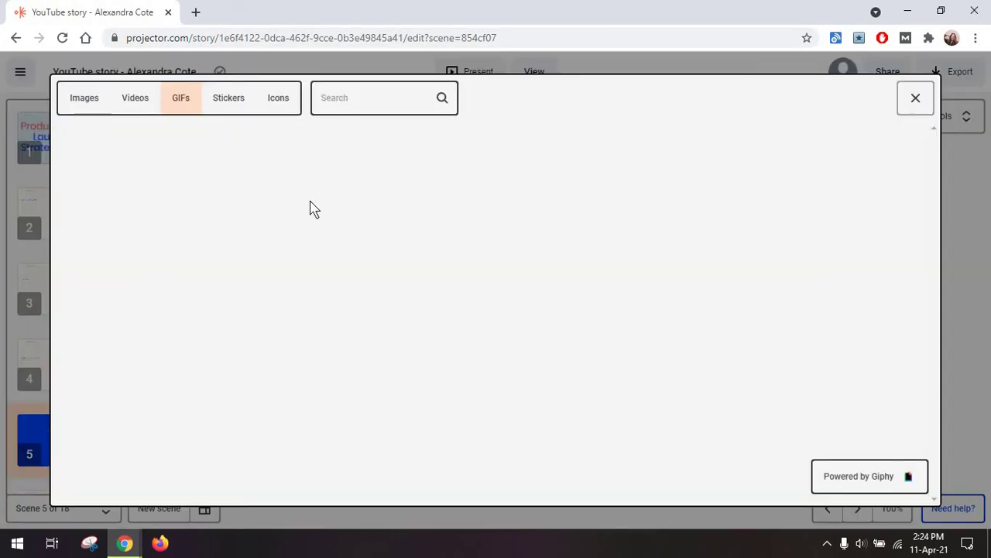
scroll(470, 332, down, 3)
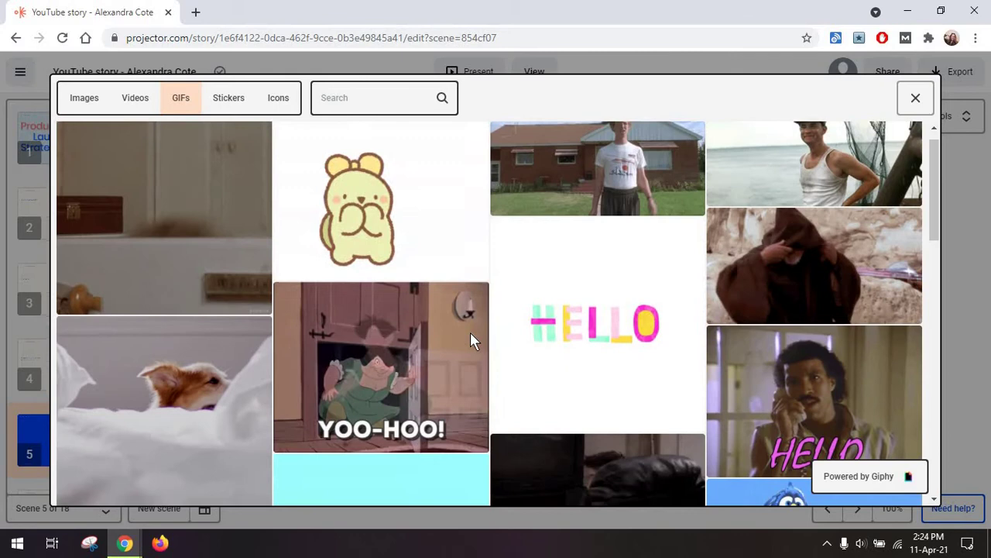
click(241, 109)
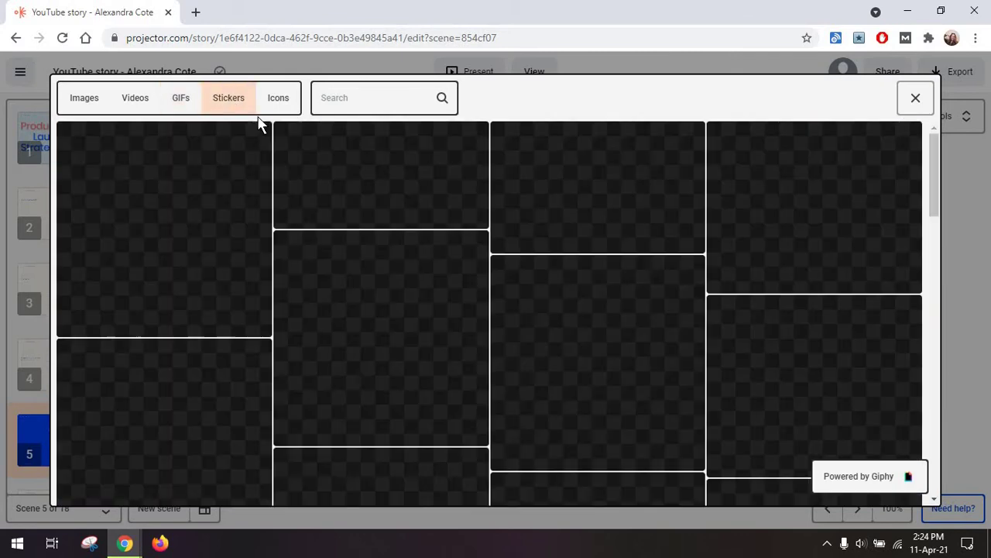
scroll(307, 188, down, 5)
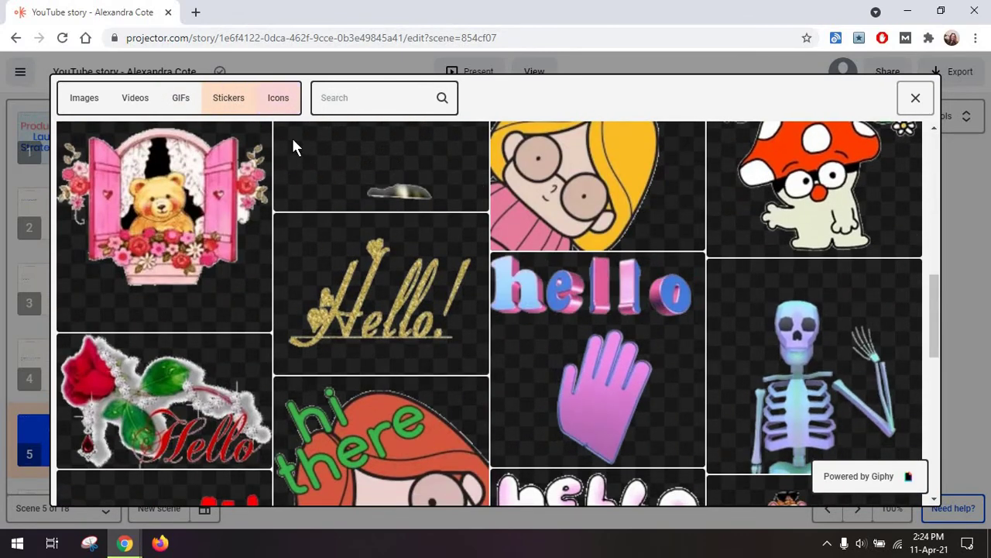
click(279, 101)
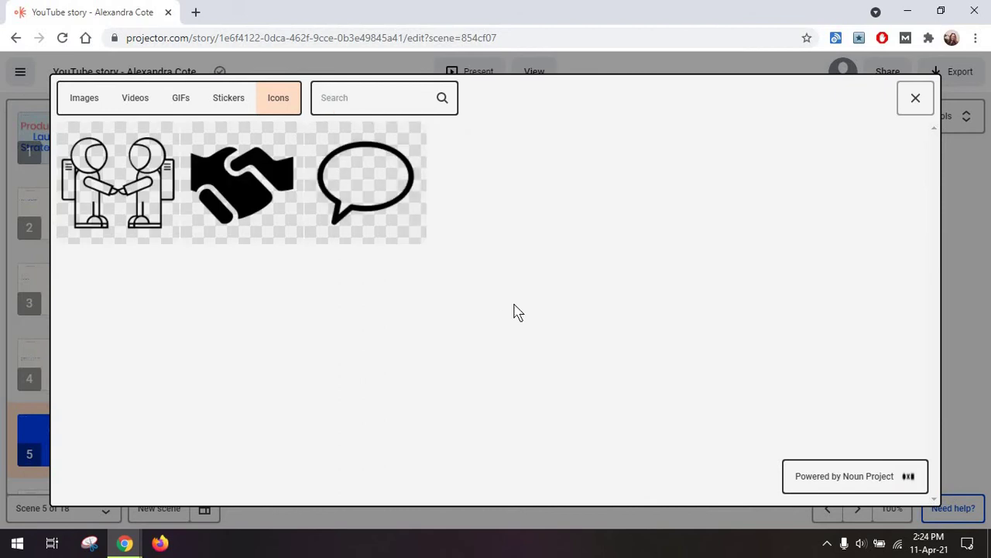
click(97, 109)
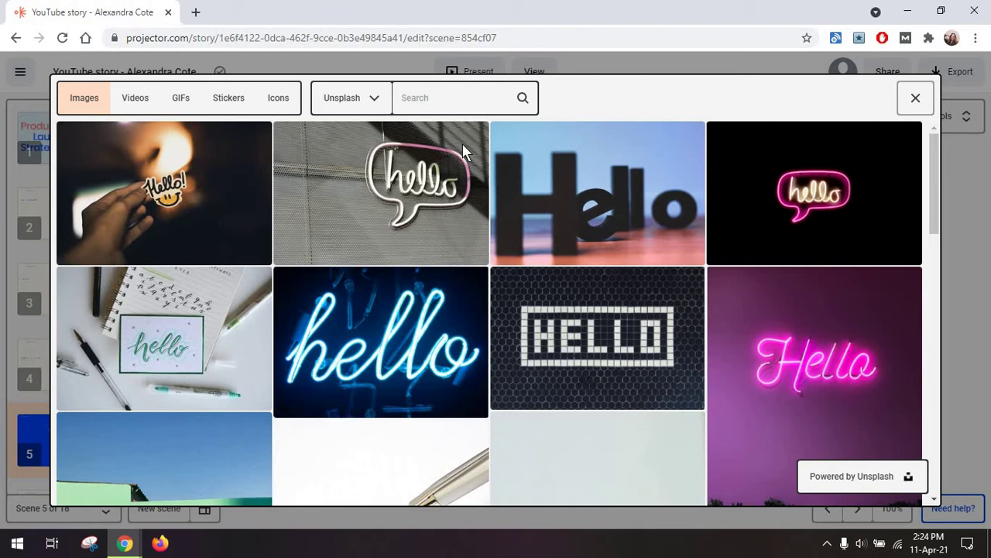
click(137, 108)
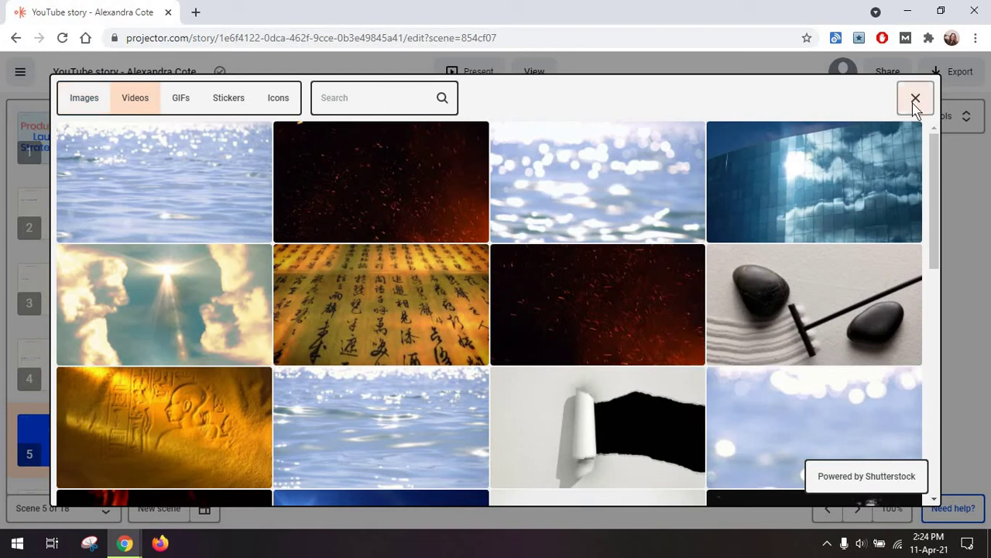
Step: Close the media picker without adding anything and open scene 2, The Cultural Landscape
click(915, 98)
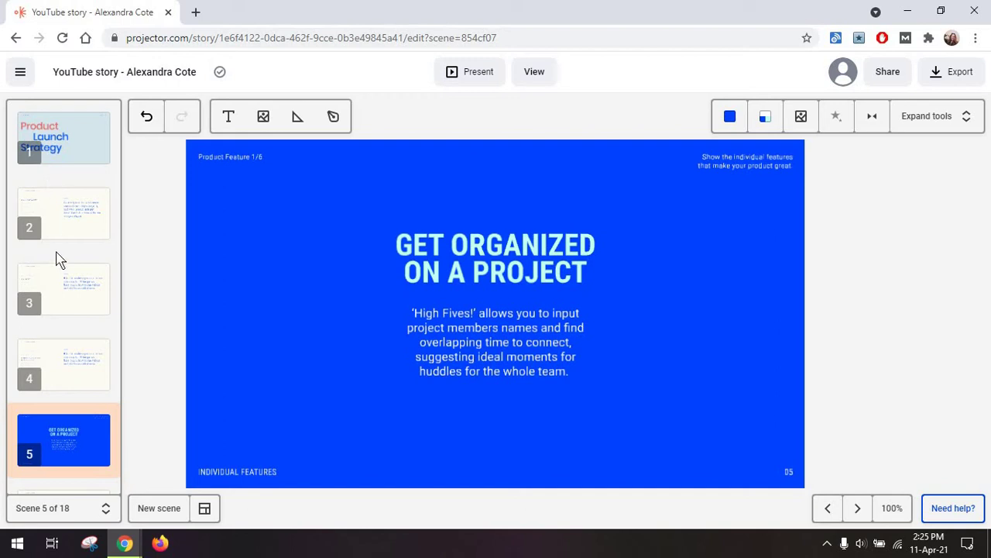
scroll(60, 261, down, 10)
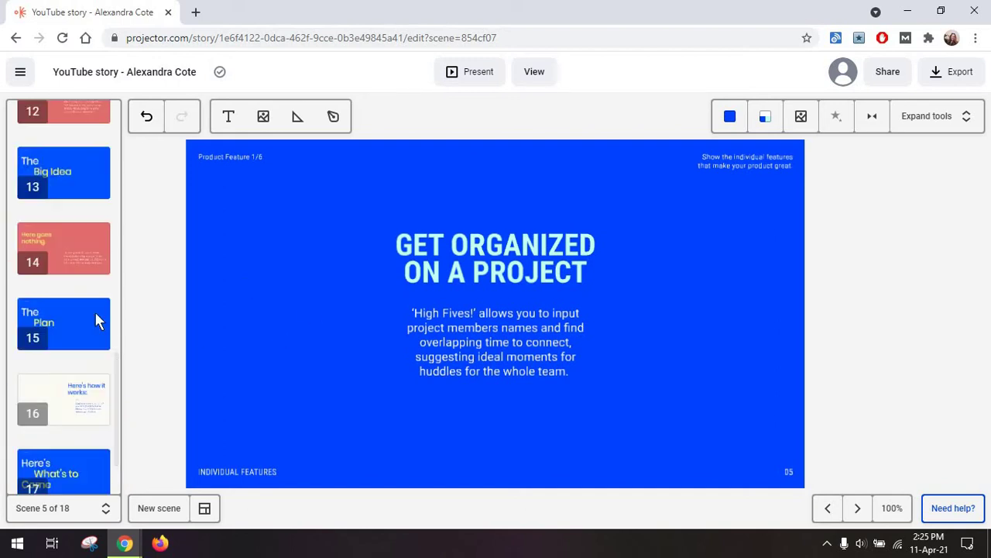
scroll(95, 316, up, 10)
scroll(95, 316, up, 1)
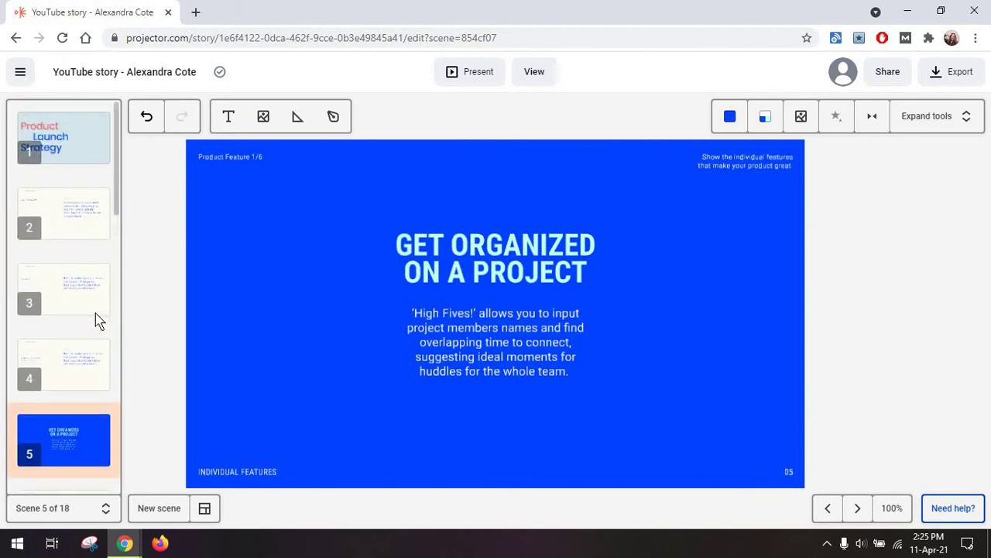
click(80, 214)
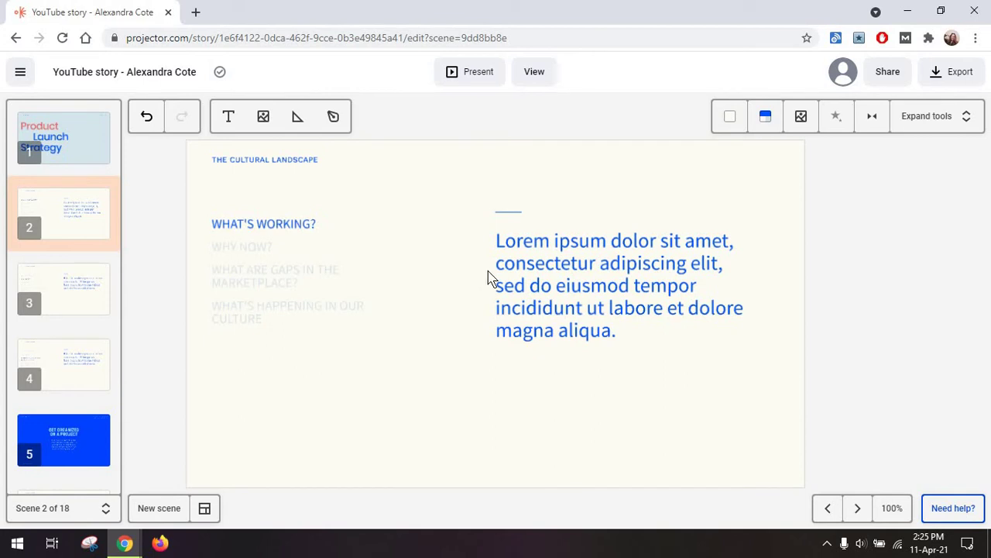
Step: Draw a closed green freeform polygon with the Pen tool between the headings and the paragraph
click(298, 116)
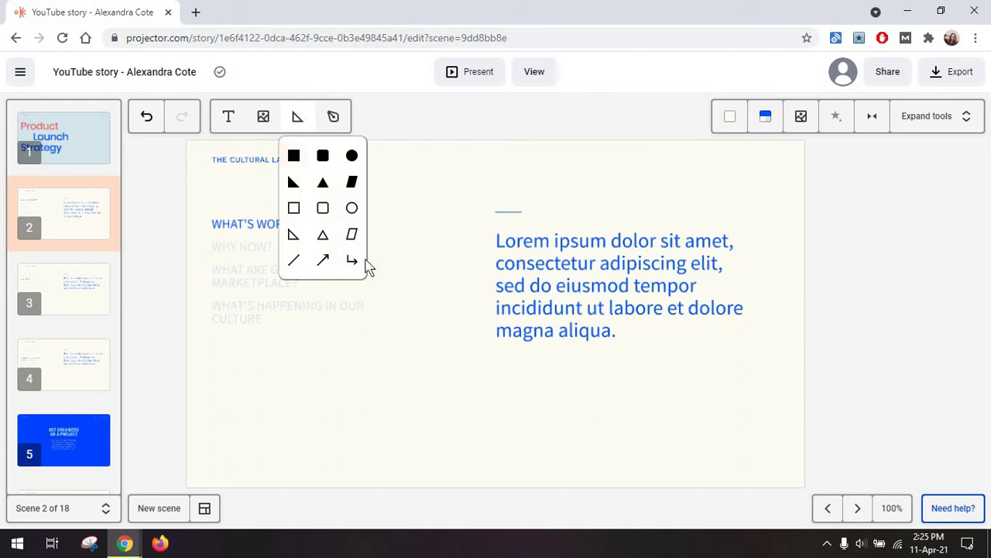
click(341, 122)
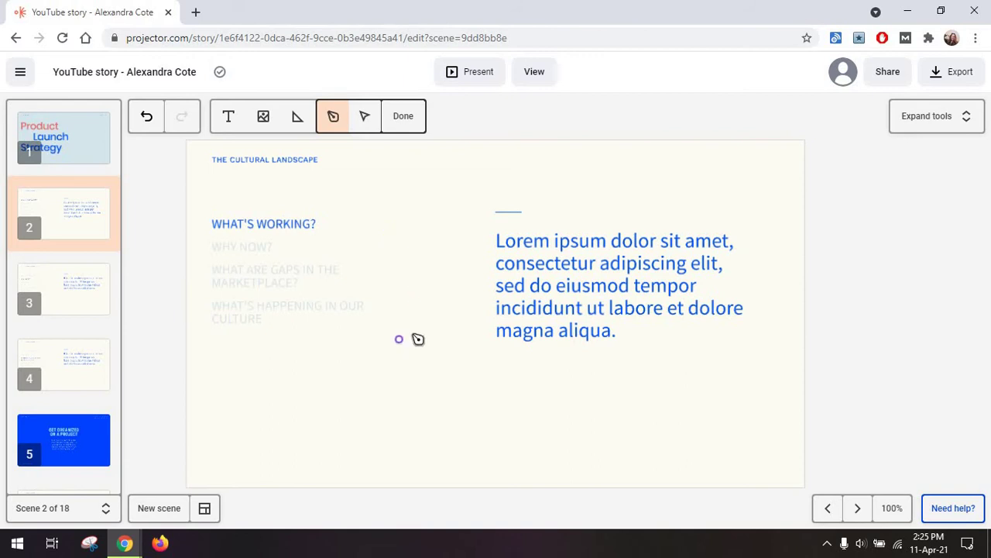
click(434, 374)
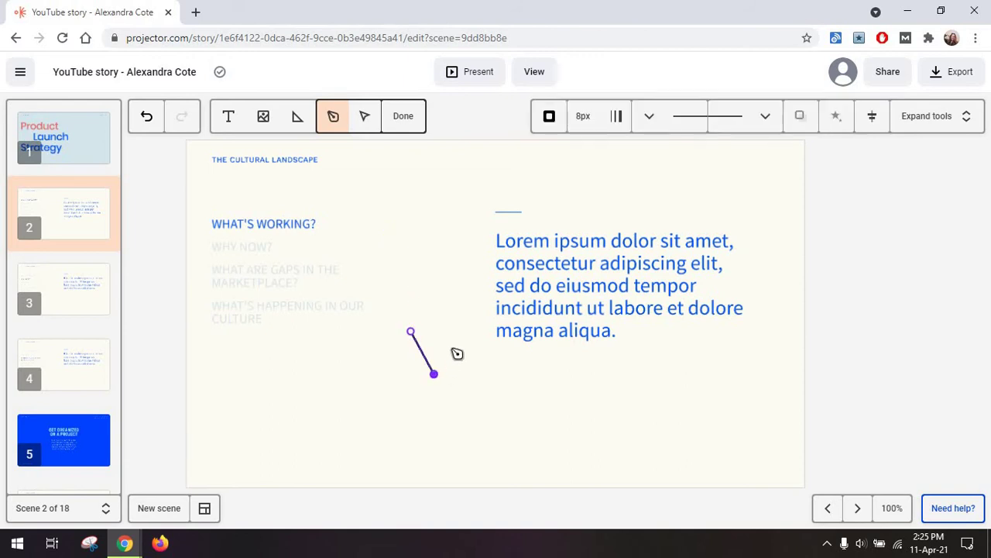
click(428, 314)
click(441, 273)
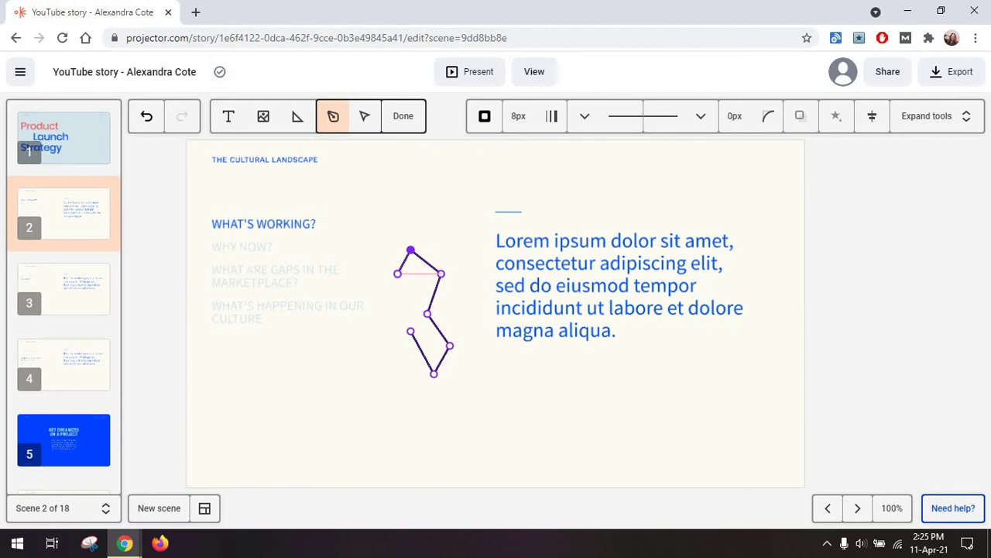
click(412, 333)
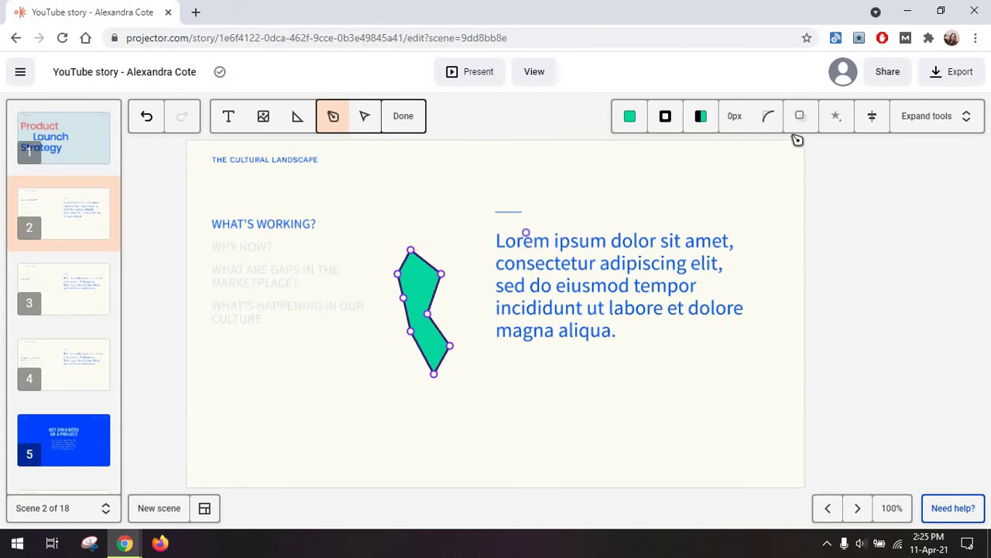
Step: Give the green polygon a drop shadow with blur set to 11
click(766, 116)
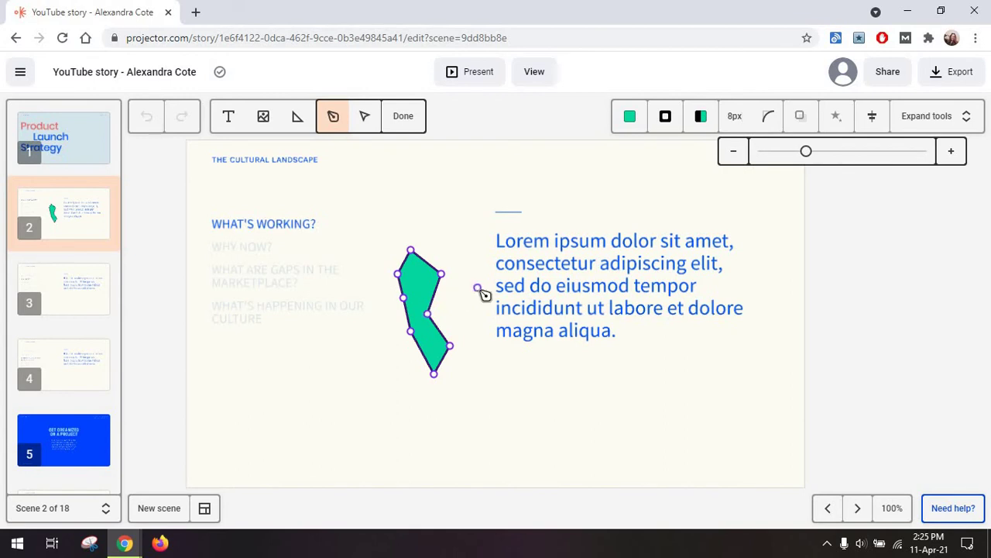
click(801, 119)
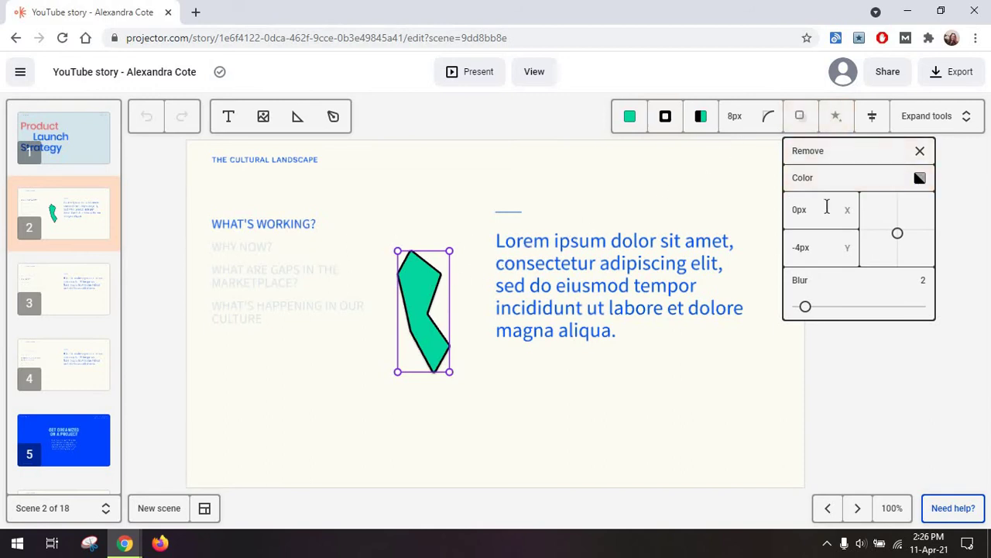
mouse_move(807, 307)
mouse_down()
mouse_move(881, 313)
mouse_move(801, 309)
mouse_up()
click(867, 308)
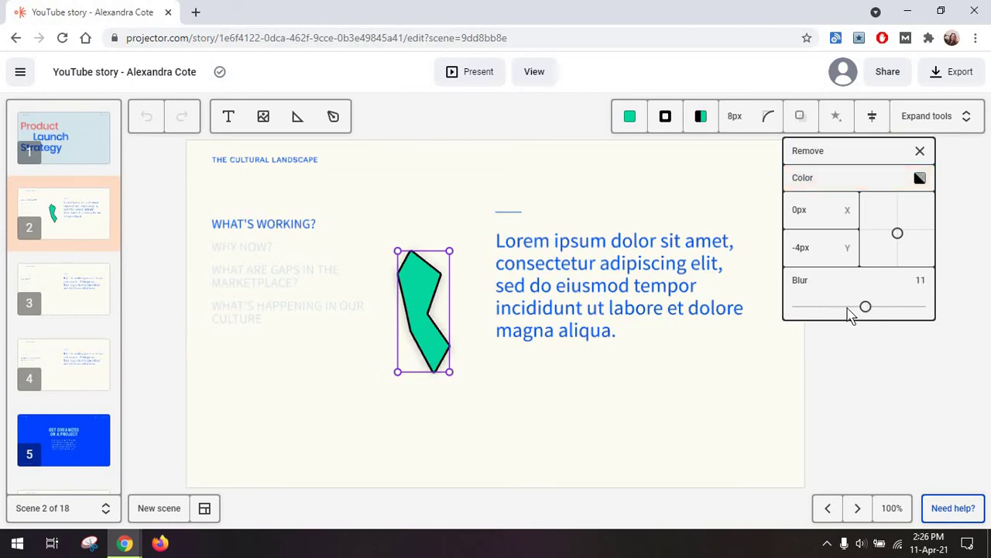
Step: Apply the Color halftone effect to the polygon
click(836, 116)
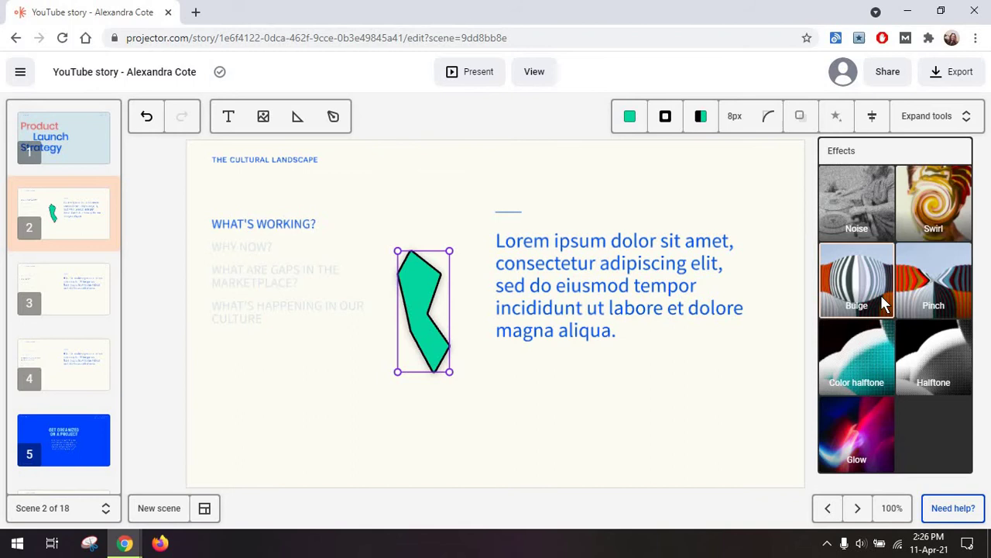
click(866, 346)
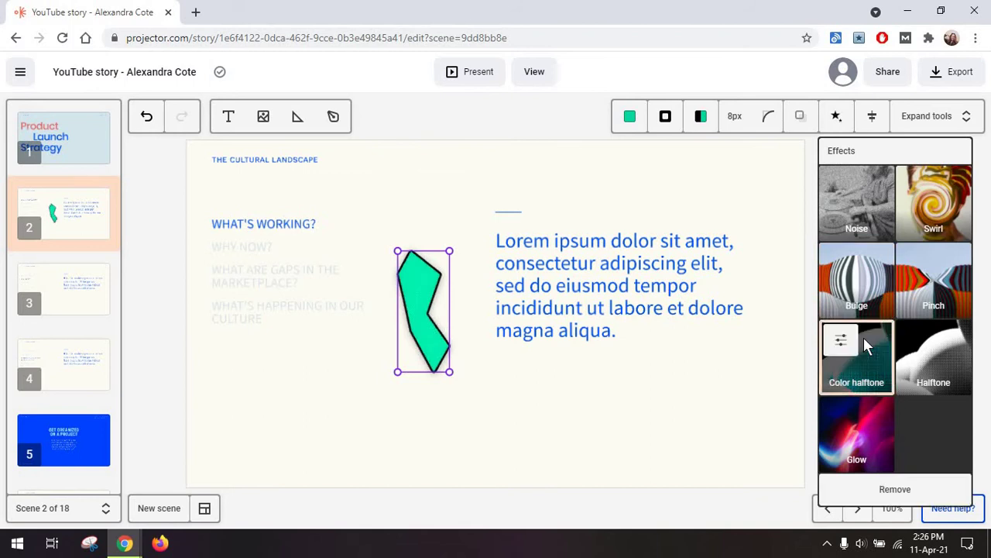
click(775, 255)
Step: Expand the shape's full properties panel and look through its settings
click(950, 122)
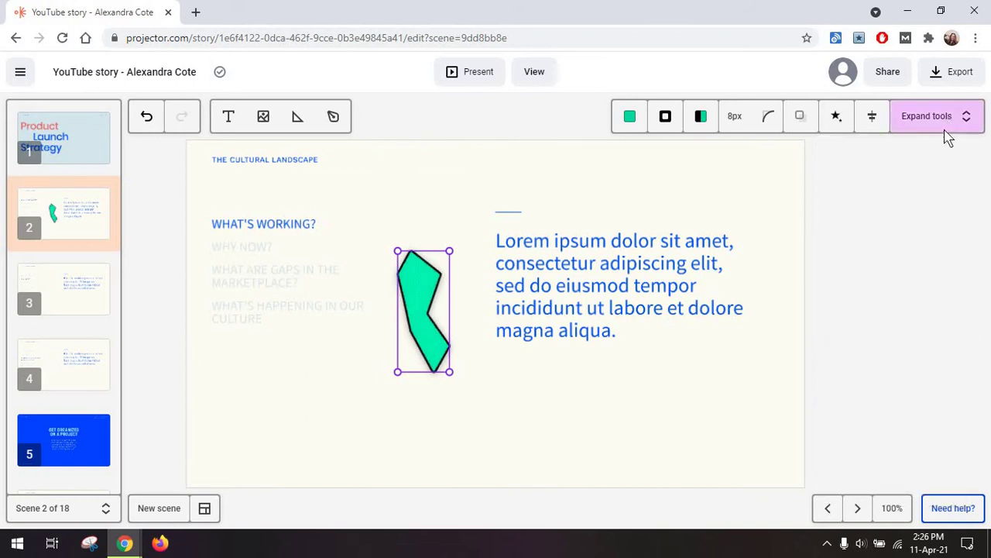
scroll(923, 425, down, 8)
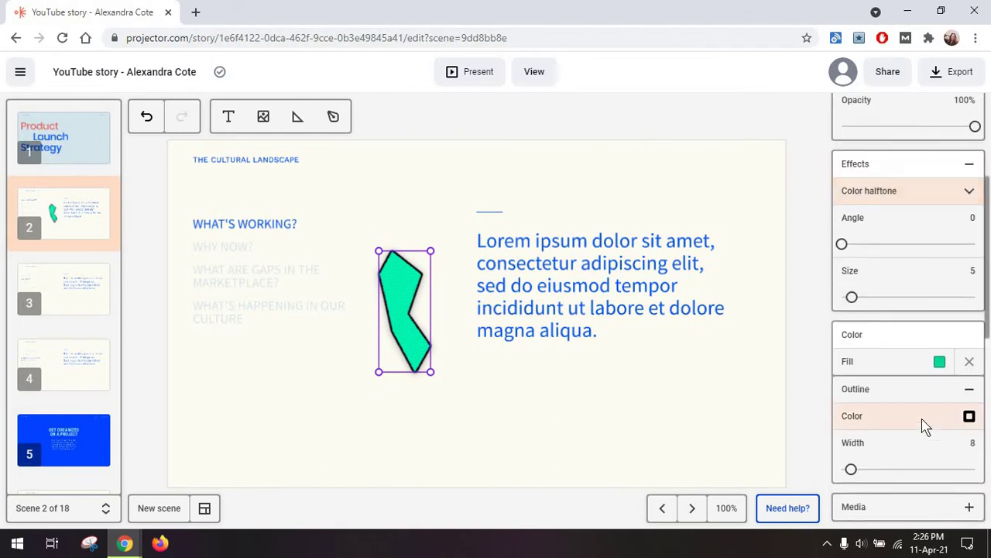
scroll(926, 425, down, 3)
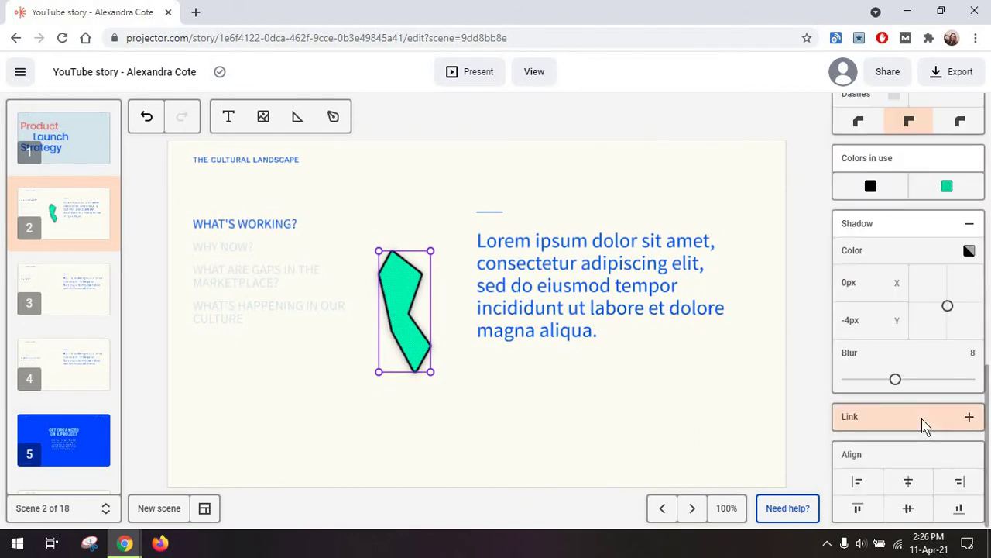
scroll(926, 425, up, 3)
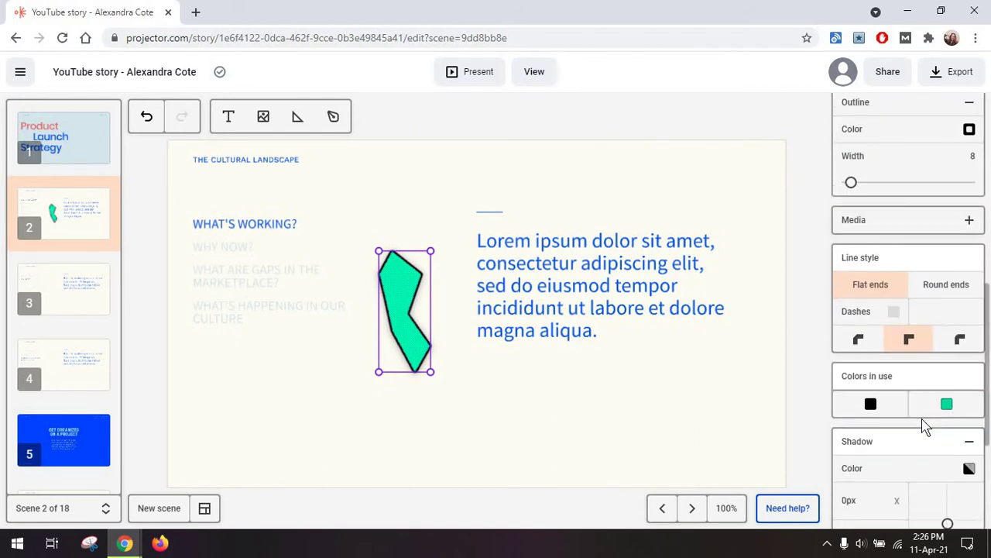
scroll(945, 303, up, 3)
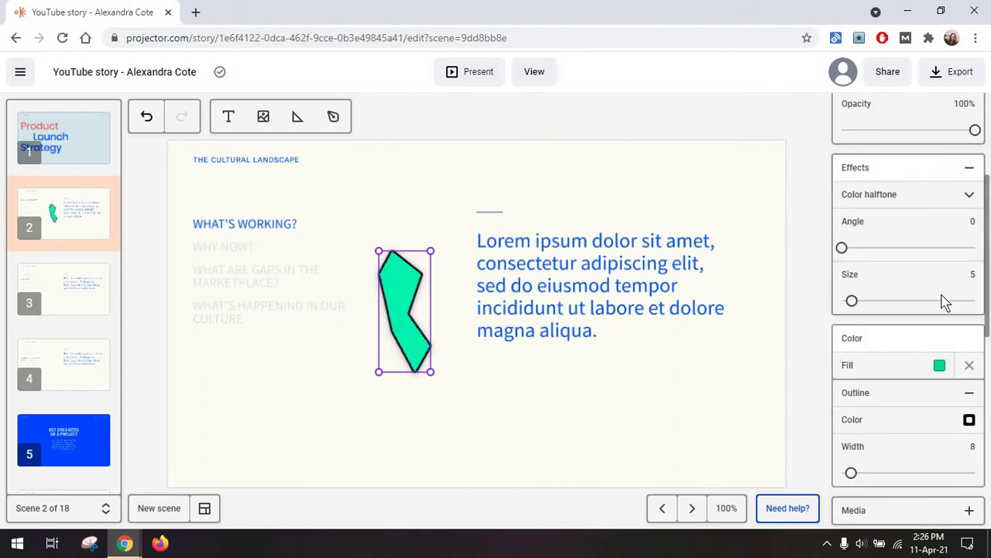
Step: Paste the handshake illustration onto the slide, reposition it, and undo an opacity change
key(ctrl+v)
drag(628, 361, 631, 371)
drag(576, 392, 521, 419)
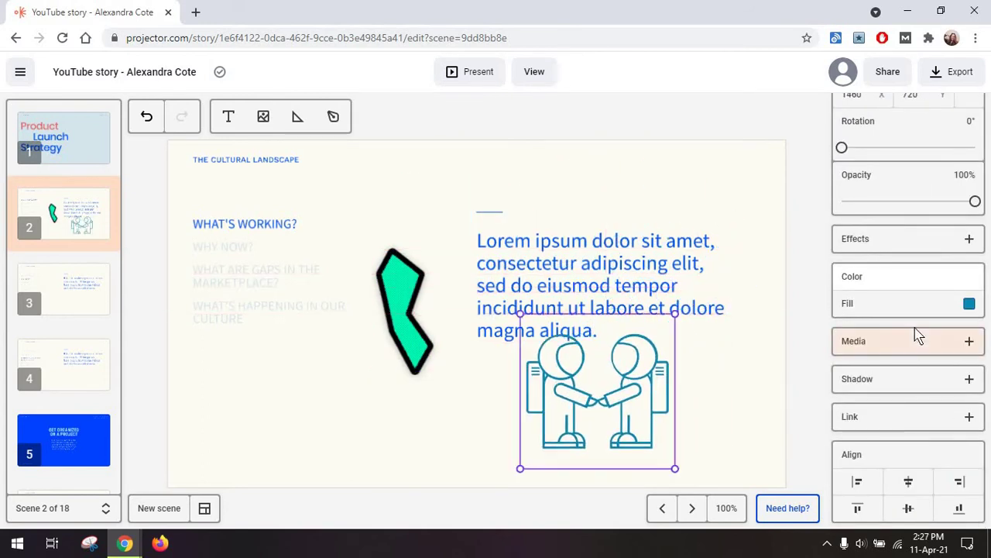
click(875, 203)
key(ctrl+z)
scroll(897, 385, up, 2)
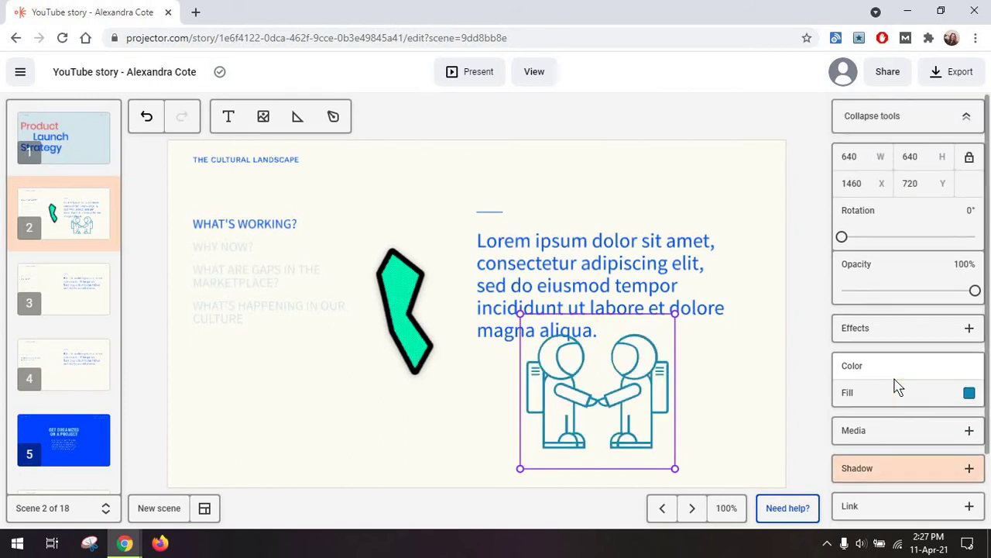
click(929, 128)
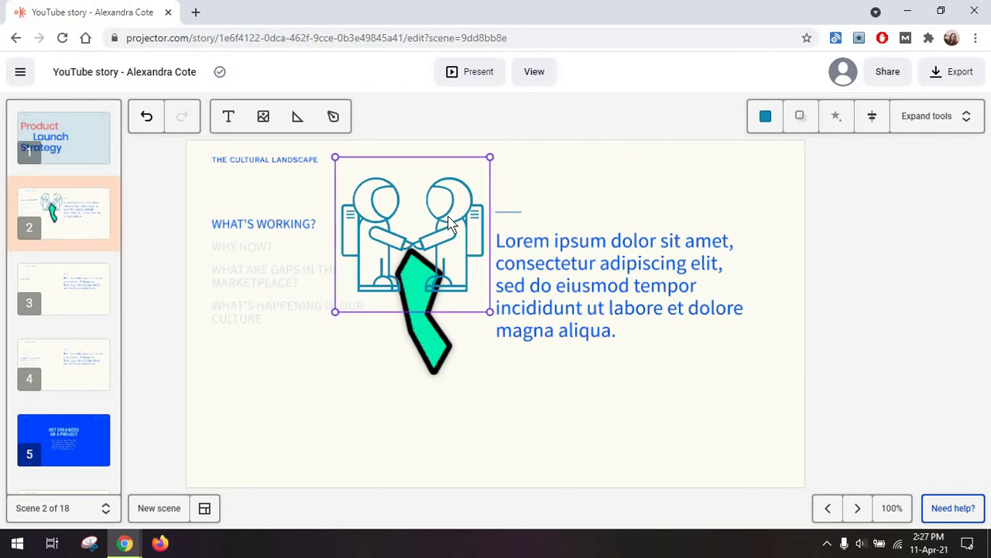
Step: Delete the illustration and green shape, then expand the text box's properties
key(Delete)
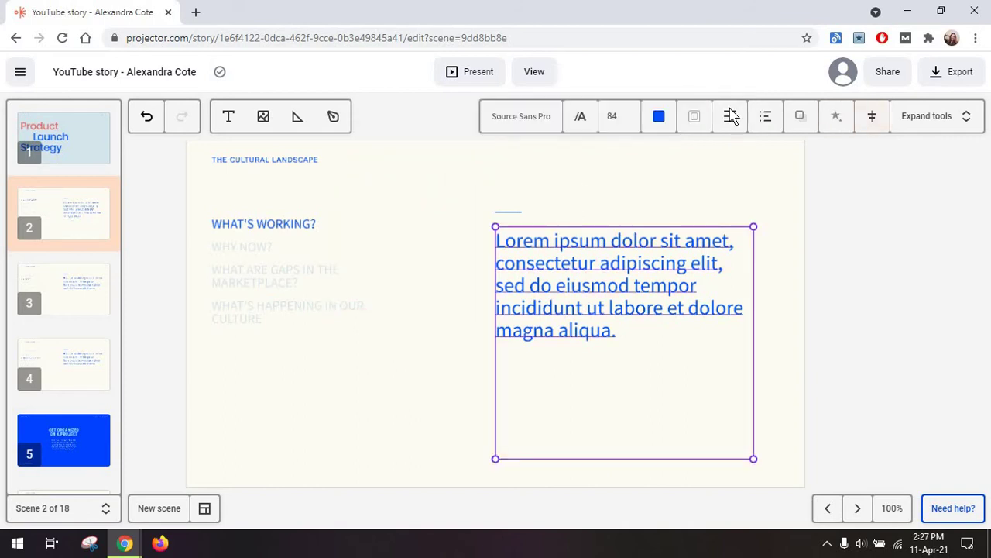
click(934, 120)
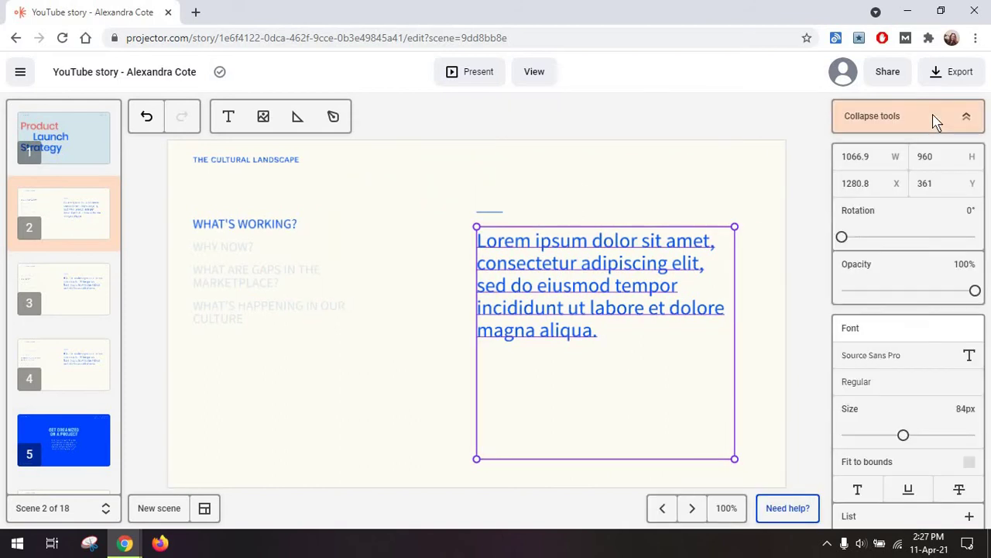
drag(877, 241, 841, 263)
scroll(883, 354, down, 5)
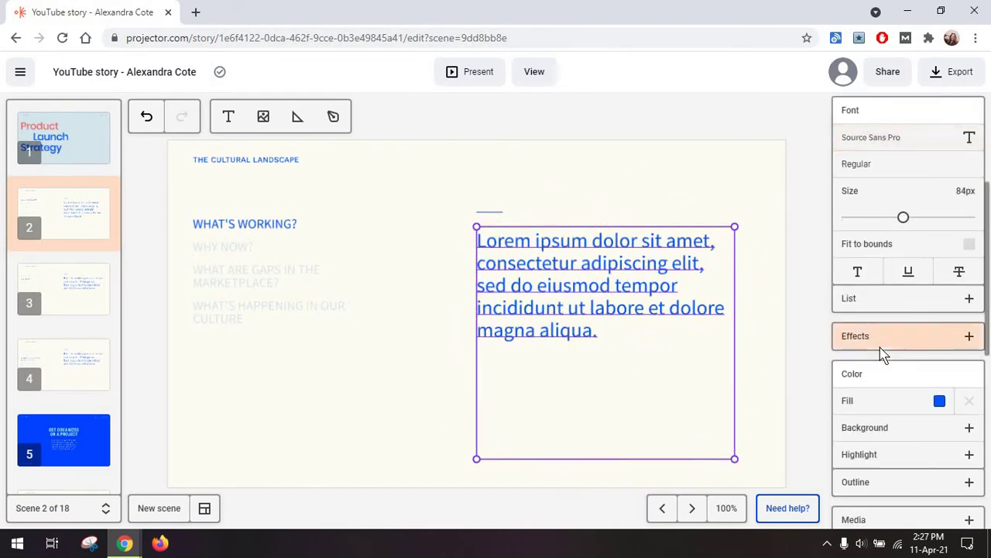
scroll(883, 355, down, 1)
Step: Give the Lorem ipsum text box a teal background, removing the yellow highlight
click(969, 209)
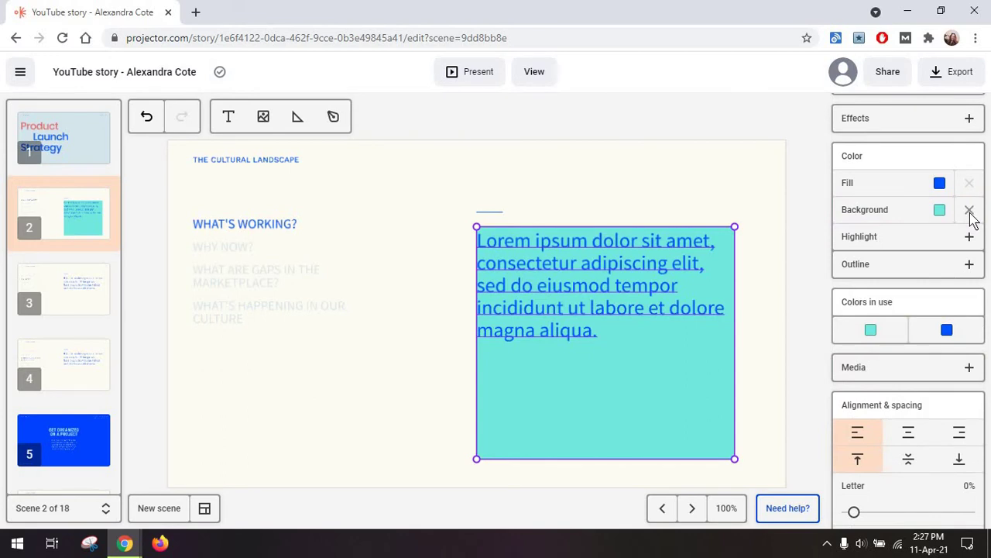
click(970, 237)
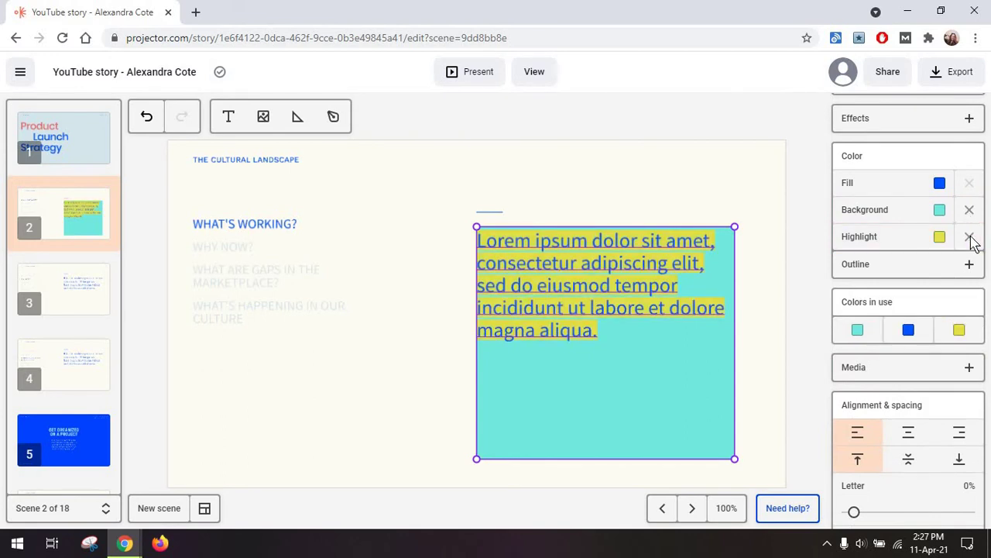
click(969, 237)
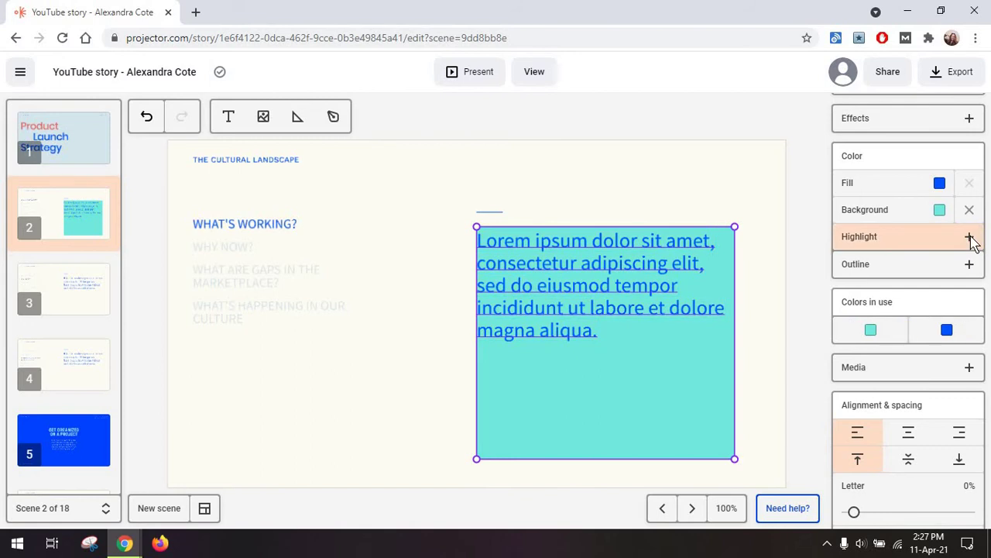
scroll(910, 268, down, 2)
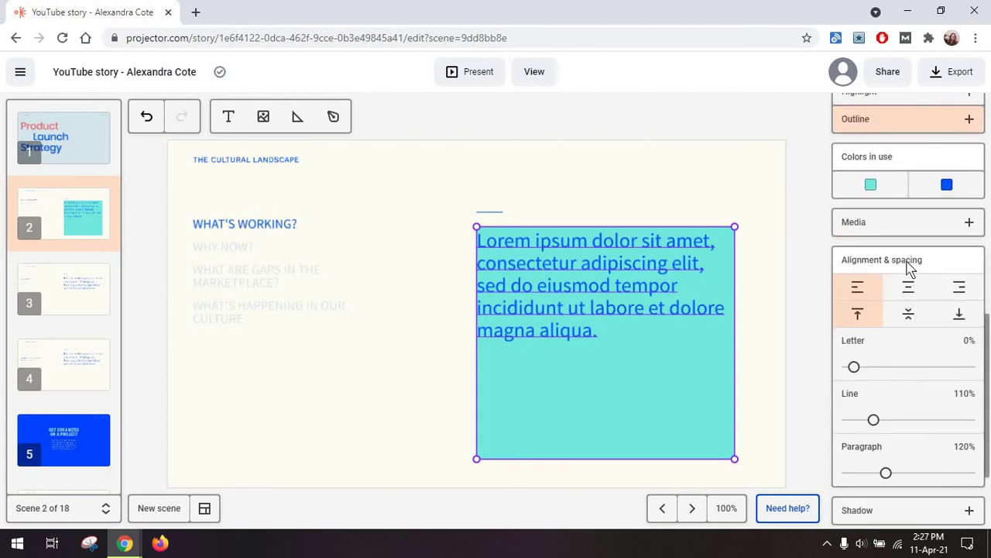
scroll(850, 327, down, 2)
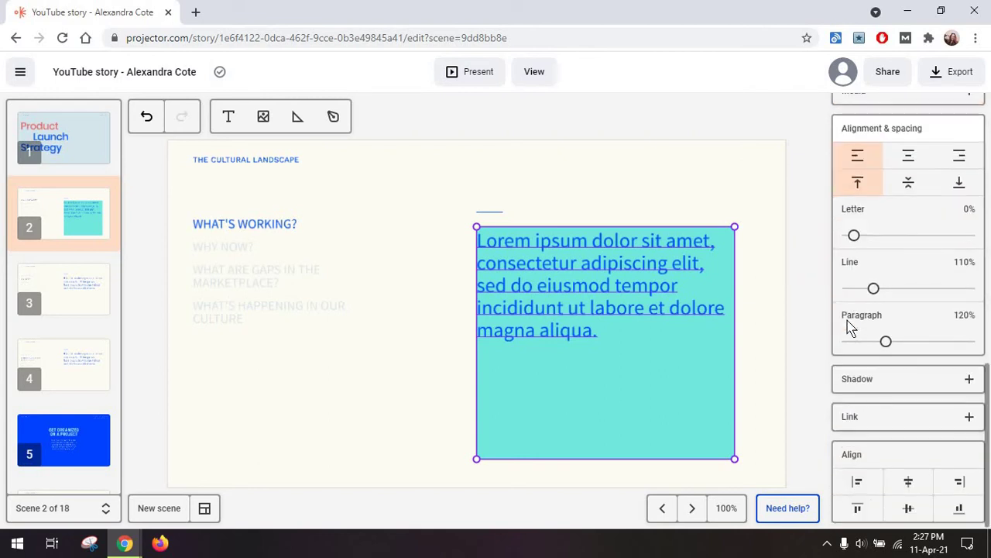
key(Escape)
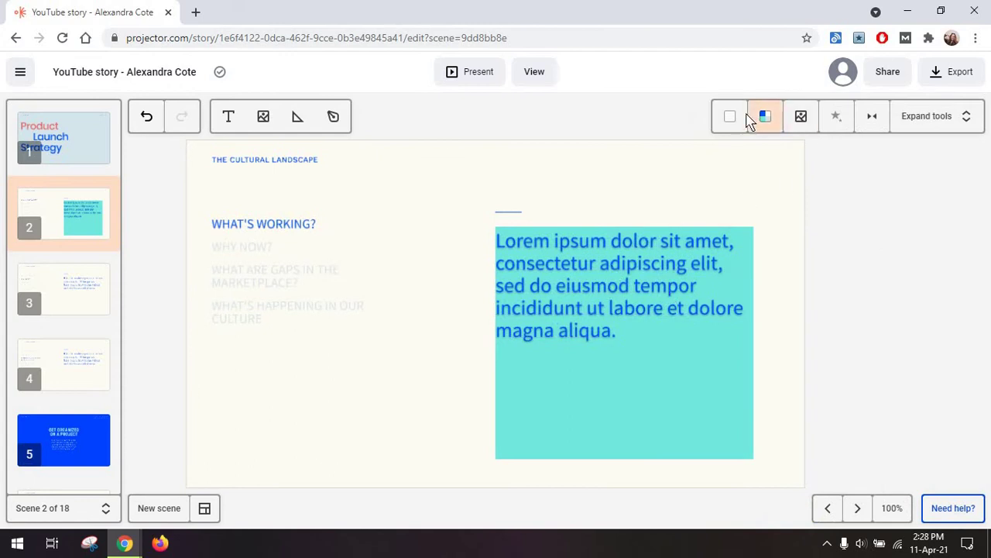
Step: Try yellow and grey scene 2 background fills, ending with plain white
click(930, 127)
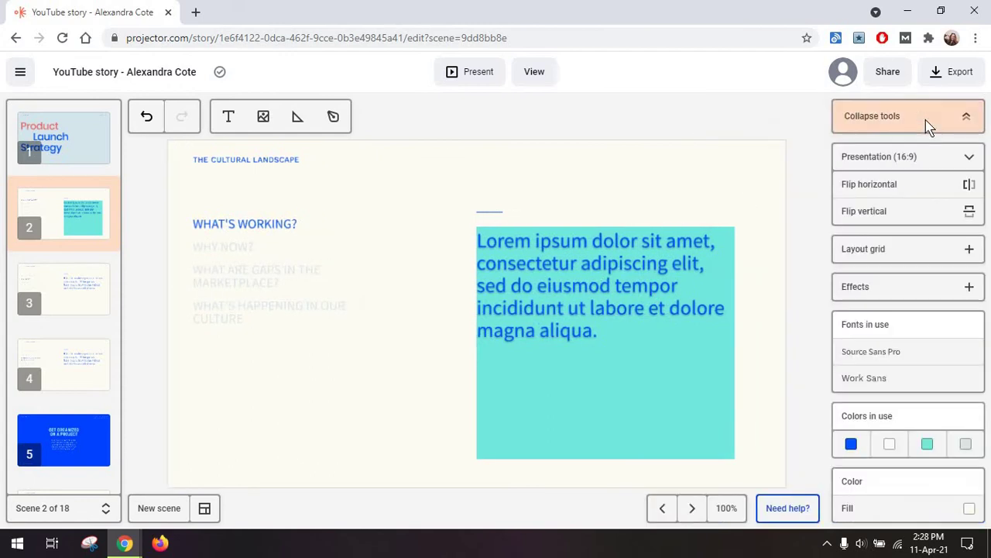
click(866, 128)
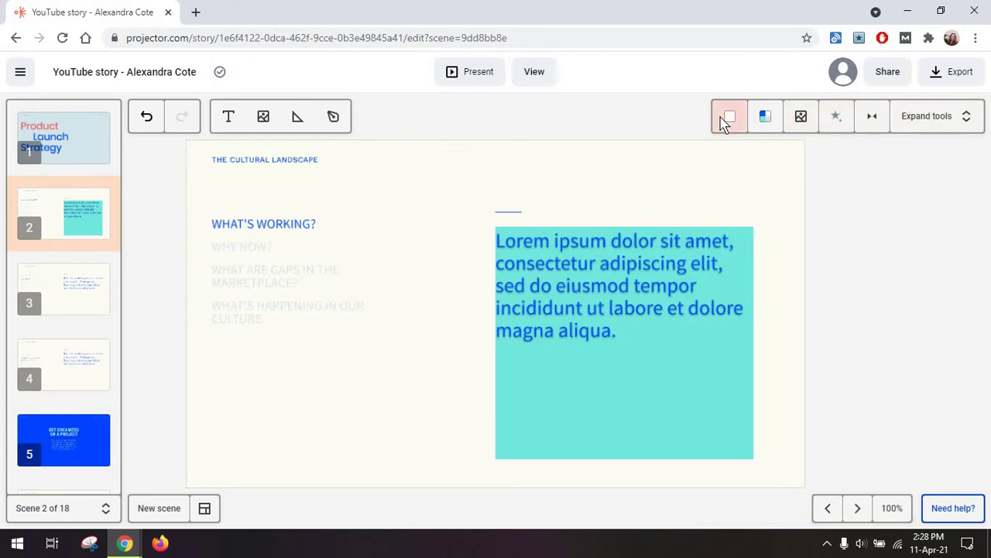
click(726, 120)
click(757, 180)
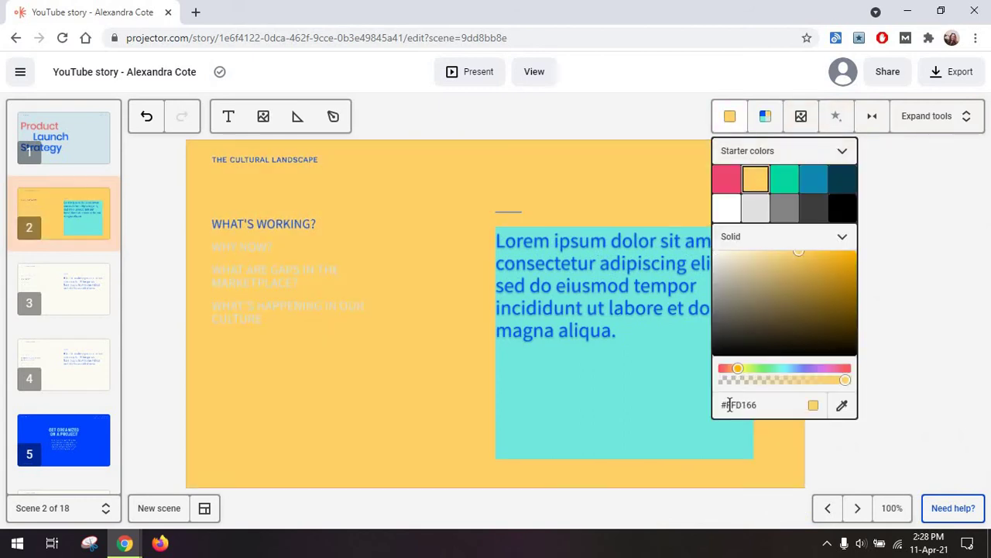
drag(726, 262, 713, 302)
Step: Recolour the scene text to yellow via Colors in use, then revert it to blue
click(765, 116)
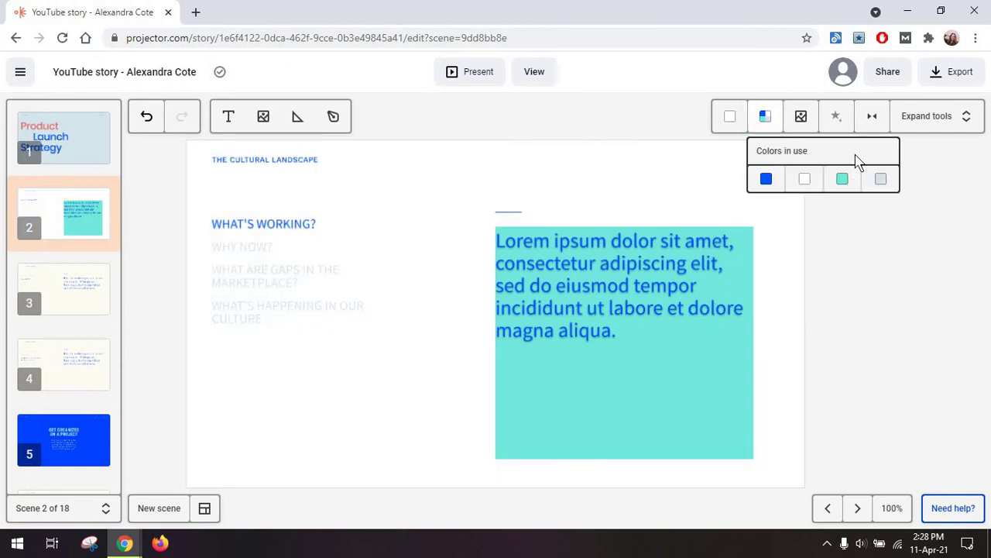
click(758, 184)
click(608, 237)
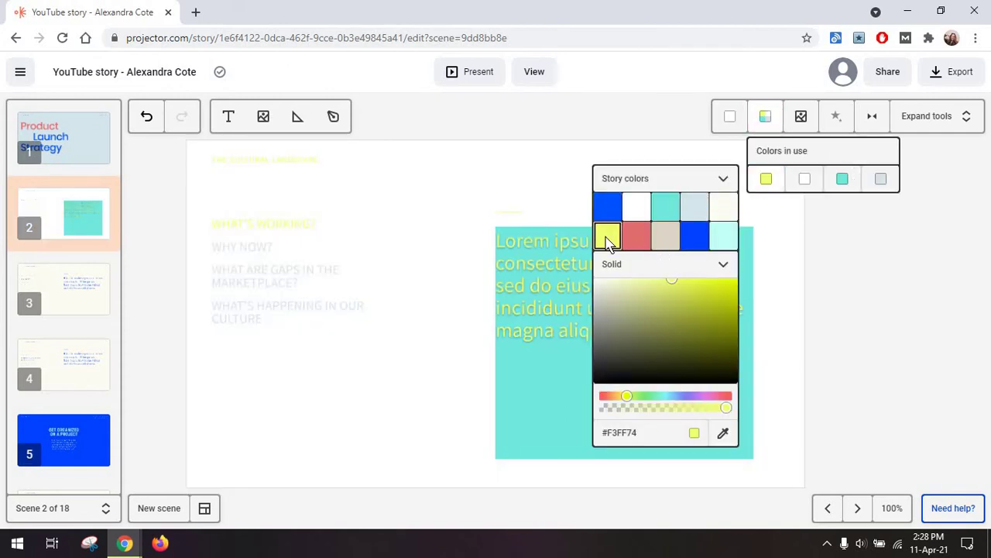
click(605, 205)
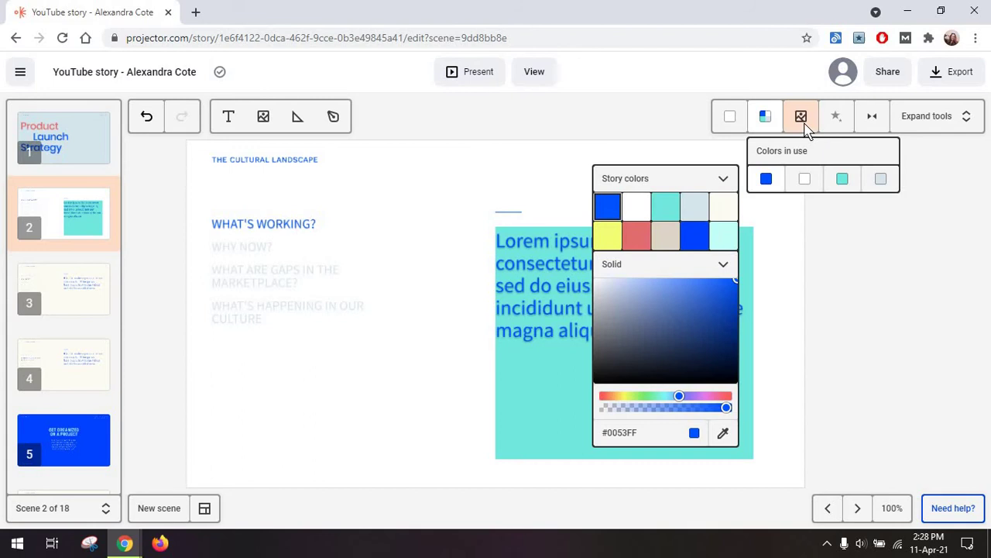
click(806, 128)
Step: Switch to scene 3 and set a Shutterstock textured blue-surface video as its background
click(66, 288)
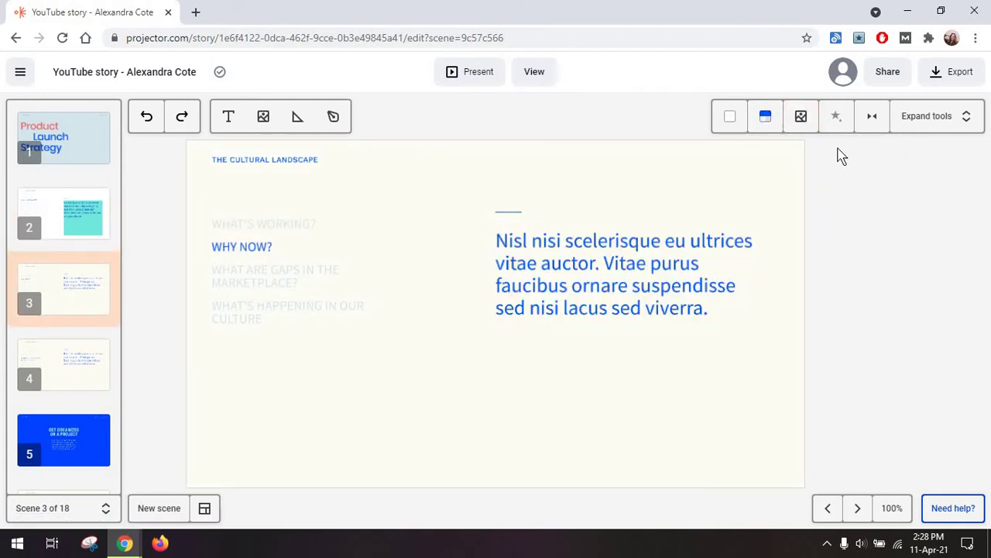
click(801, 118)
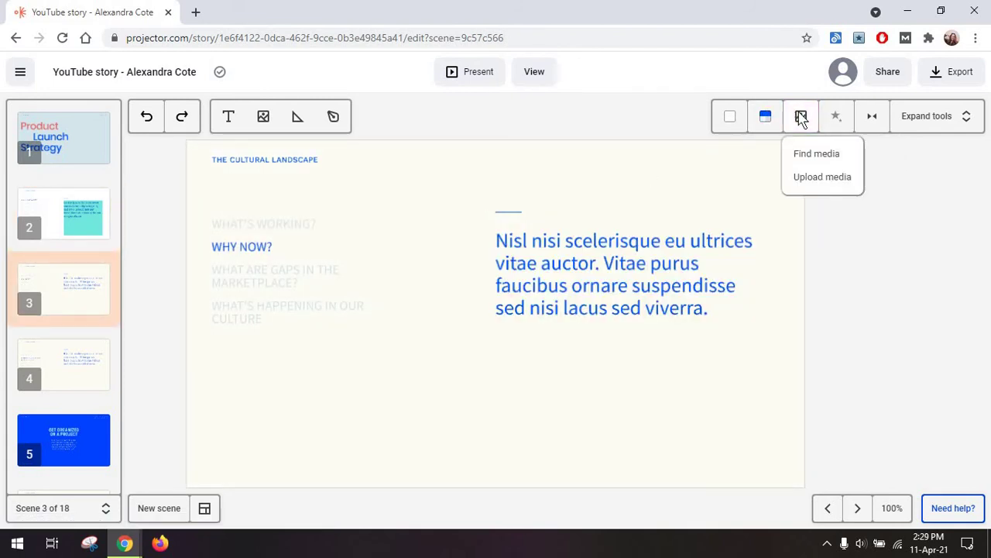
click(816, 157)
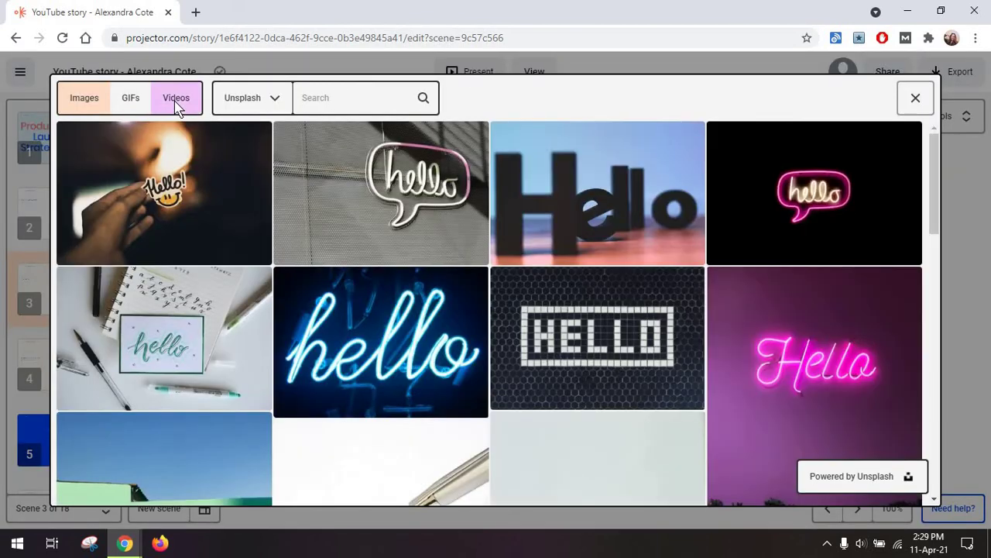
click(176, 101)
scroll(644, 252, down, 2)
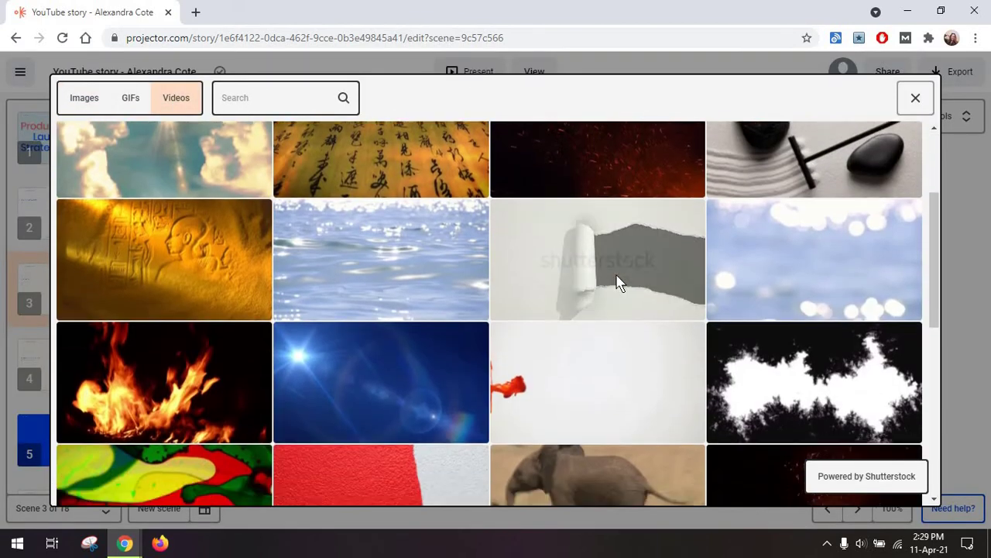
scroll(617, 281, down, 3)
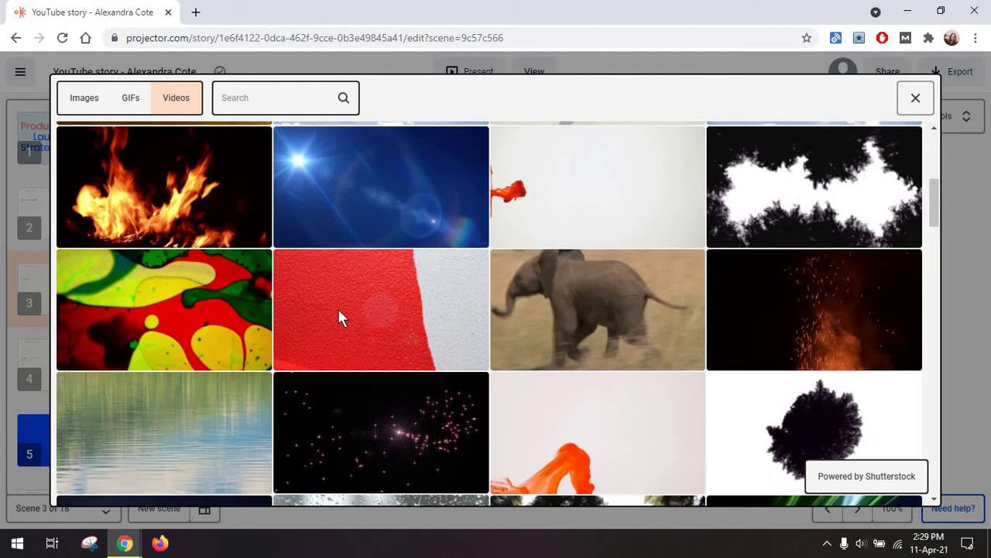
click(337, 312)
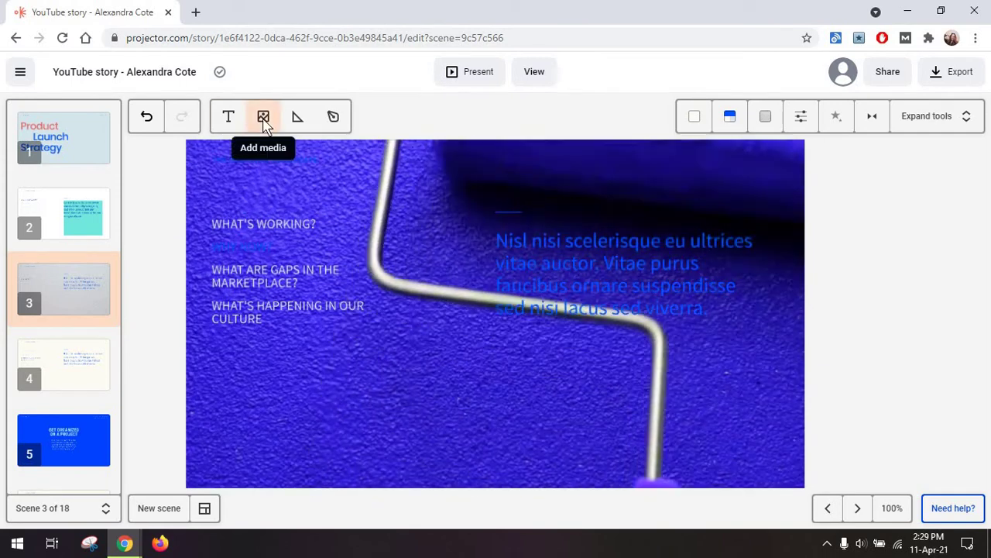
Step: Insert the orange ink stock video into scene 3 and move it right
click(264, 118)
click(286, 178)
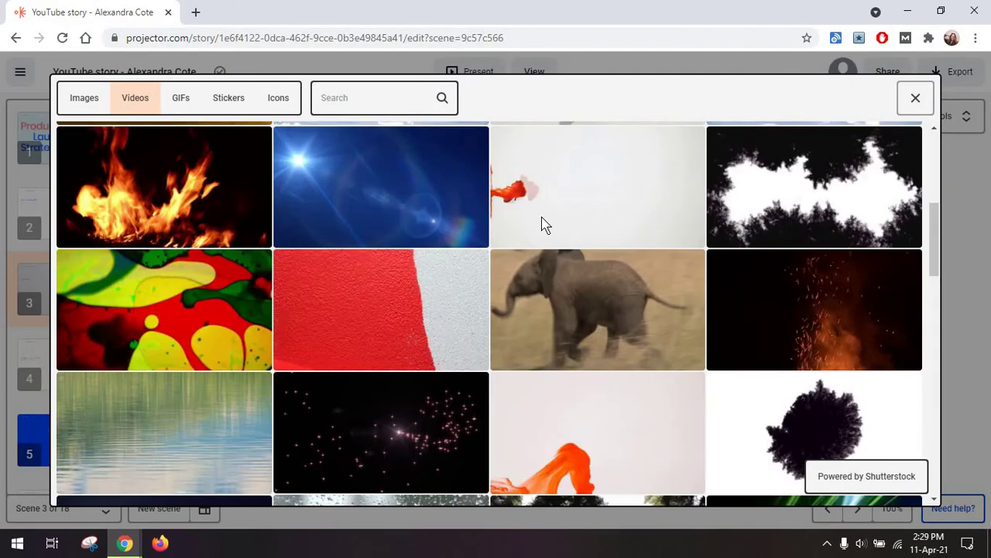
click(541, 222)
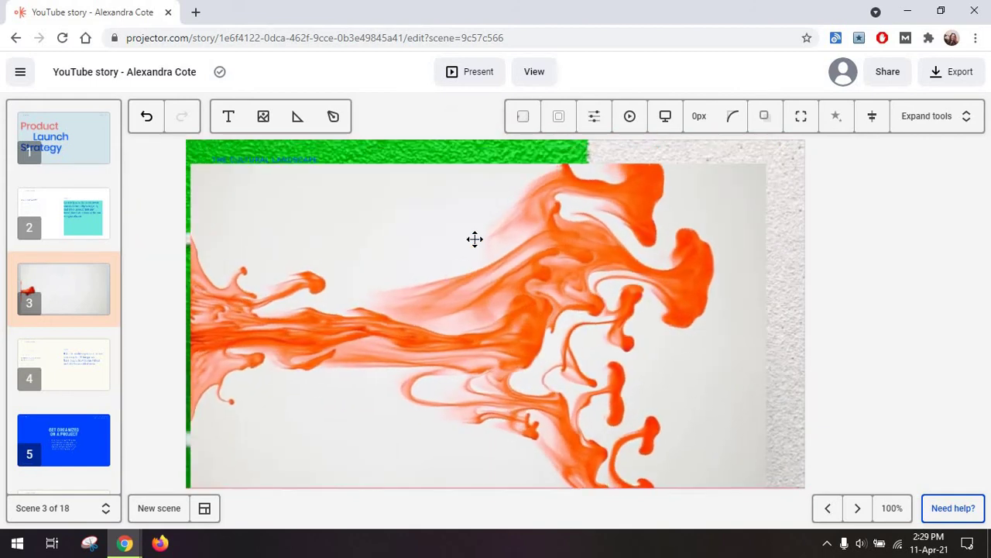
drag(474, 239, 545, 240)
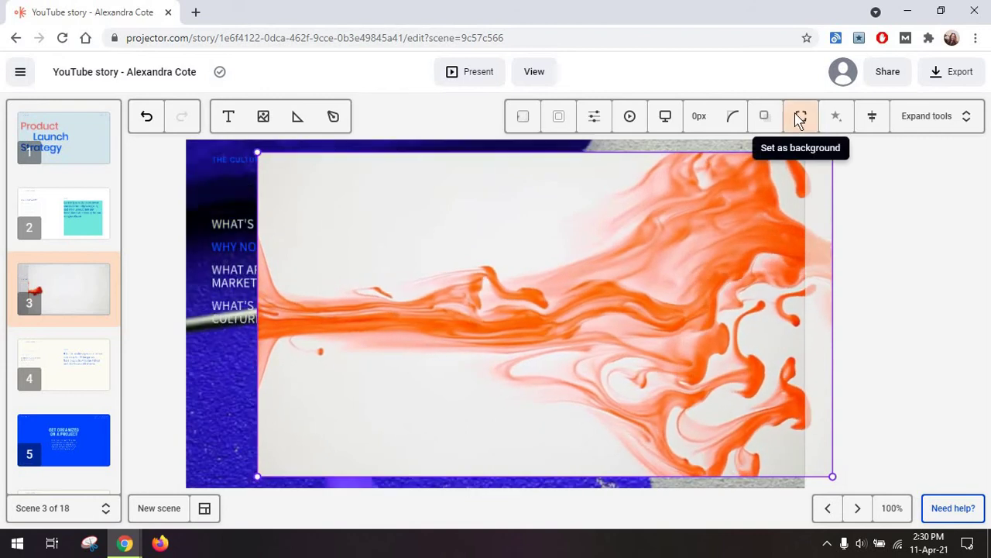
Step: Set the orange ink video as the scene background
click(967, 129)
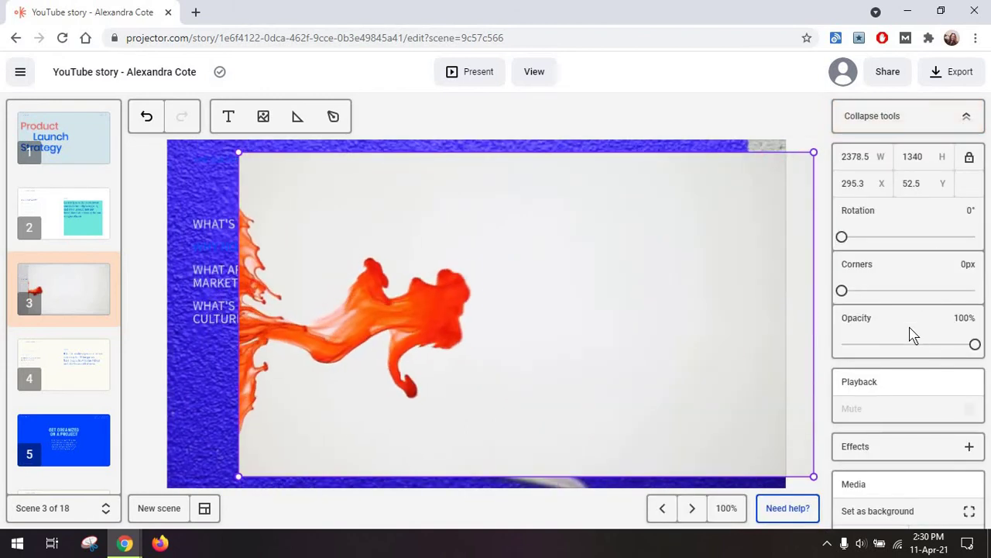
scroll(912, 333, down, 3)
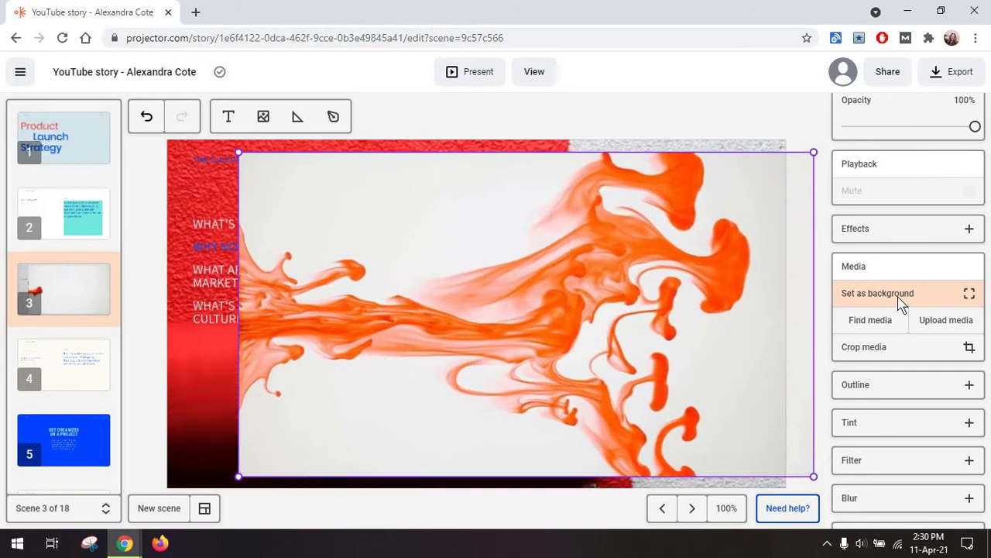
click(900, 305)
Step: Undo and then redo making the ink video the background
right_click(365, 175)
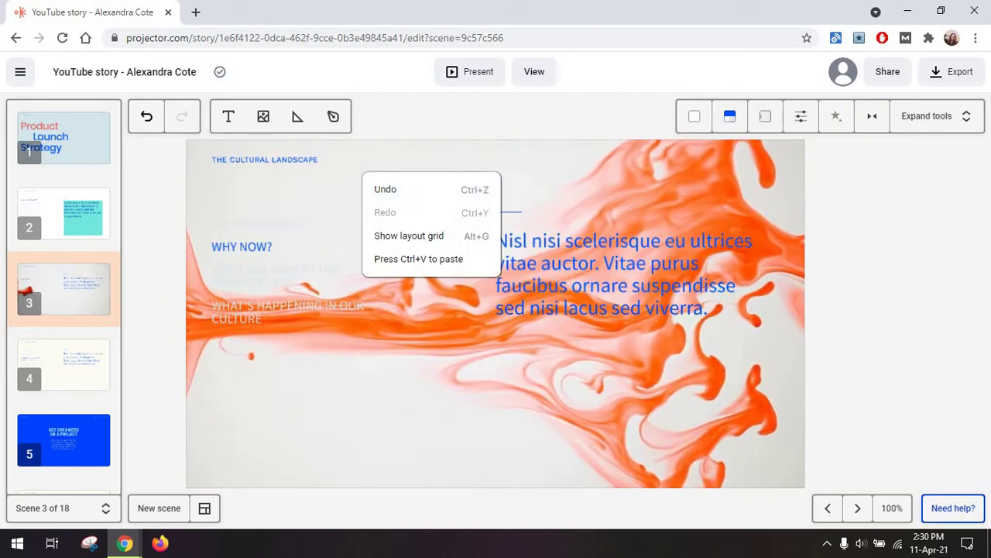
click(385, 189)
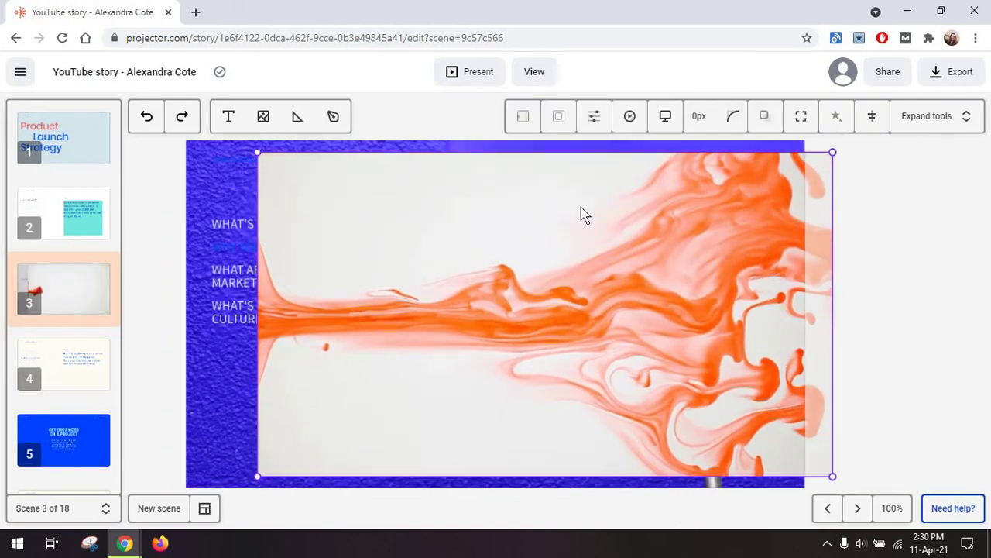
key(ctrl+shift+z)
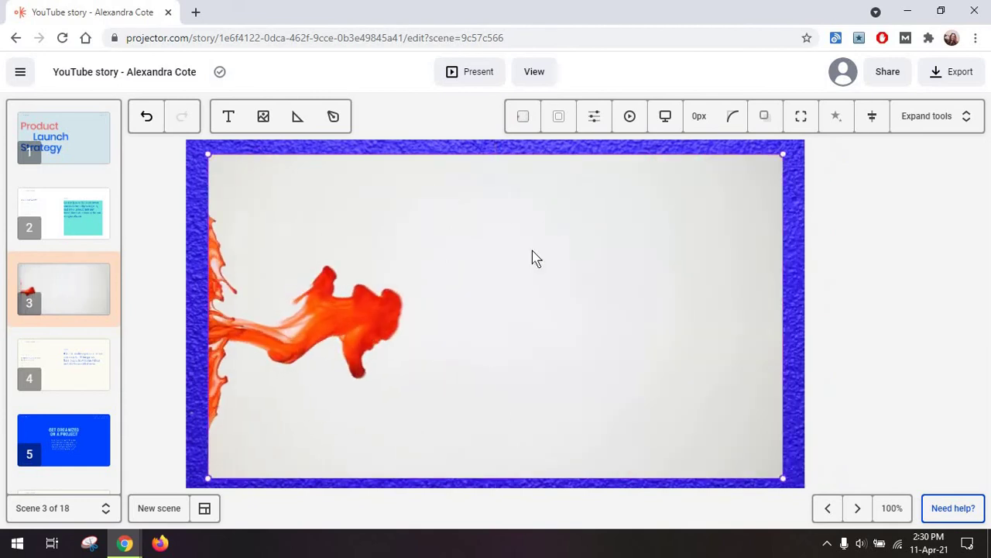
Step: Give the ink video a thick black outline and a green tint
click(565, 118)
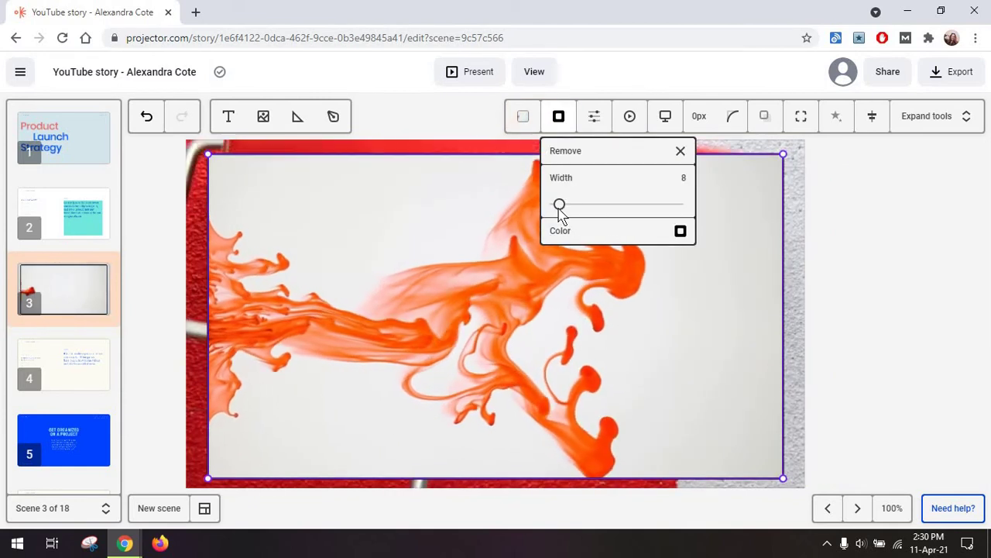
drag(570, 205, 605, 205)
click(597, 119)
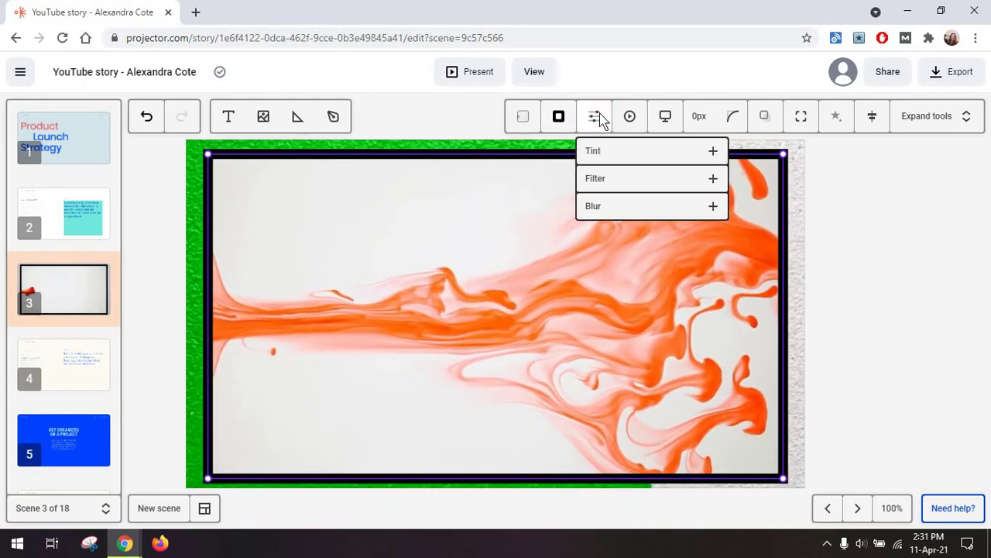
click(617, 155)
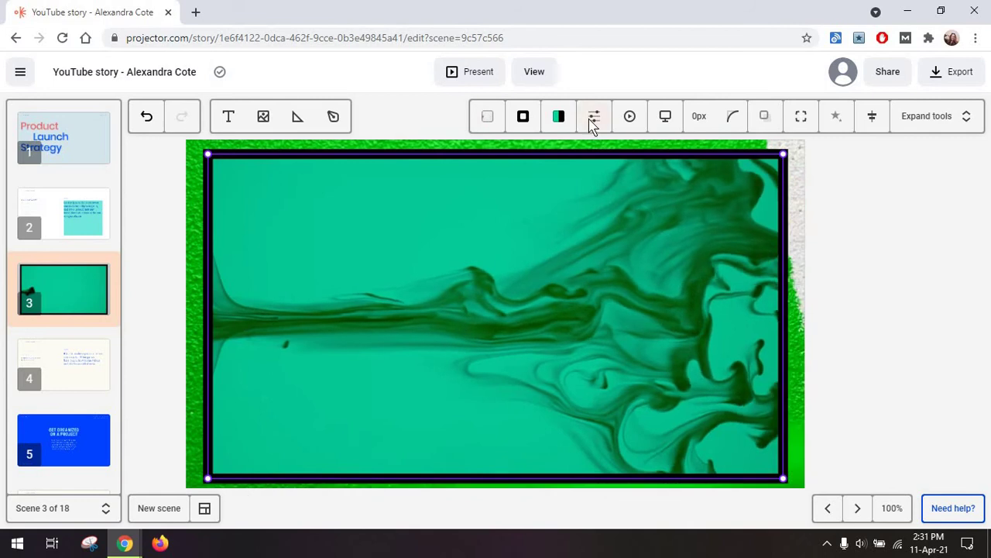
click(592, 119)
click(630, 116)
click(639, 120)
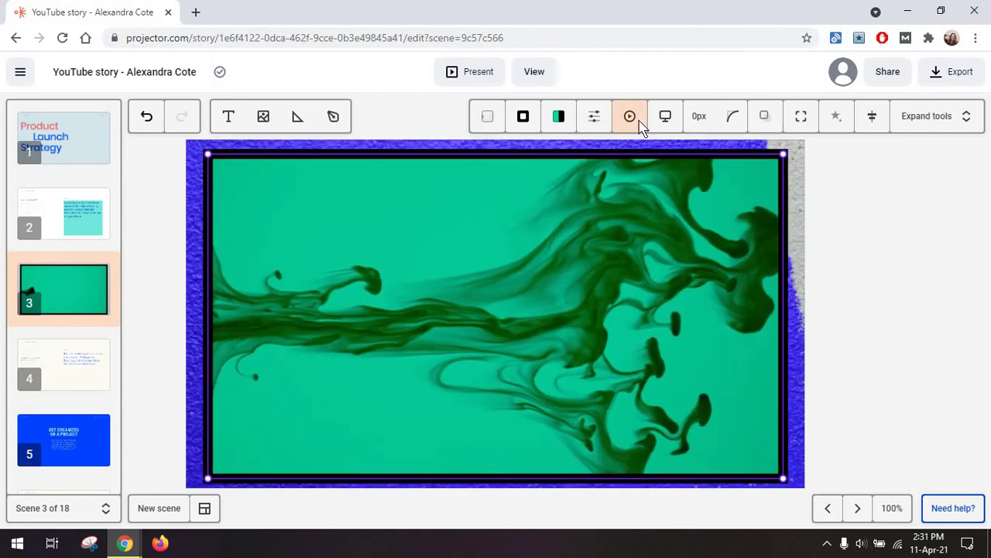
Step: Place the video in an iPhone device frame, then undo the frame
click(660, 120)
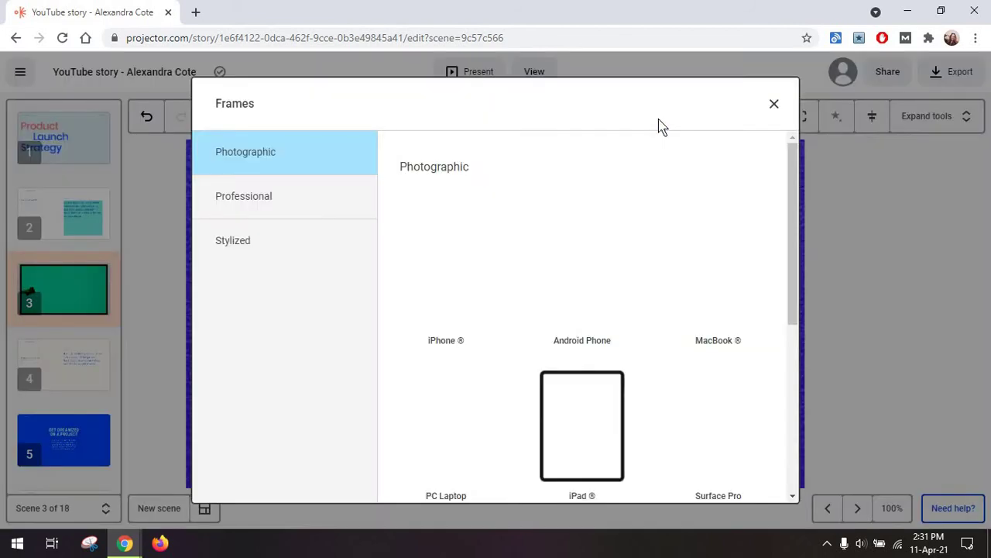
scroll(571, 299, down, 3)
scroll(567, 299, down, 1)
scroll(580, 281, up, 4)
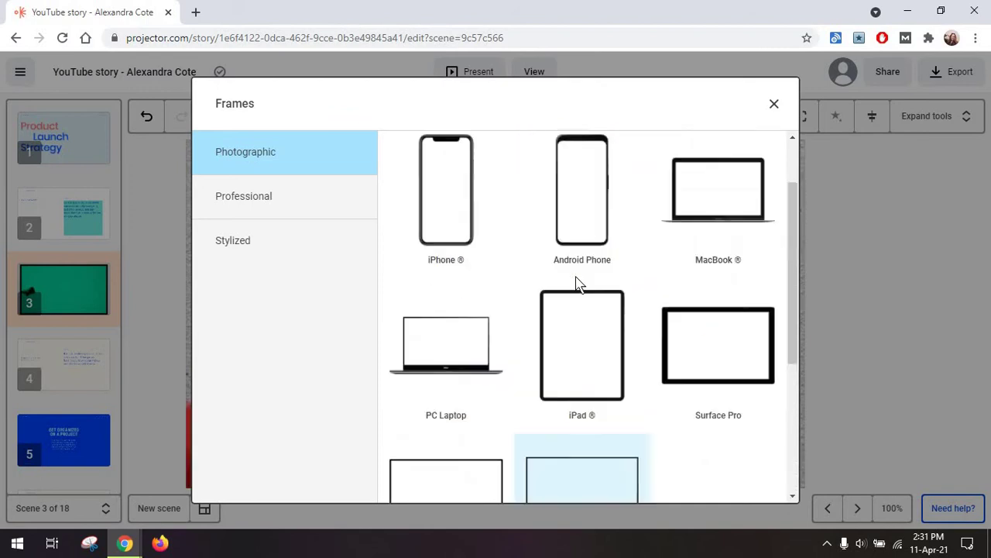
click(451, 251)
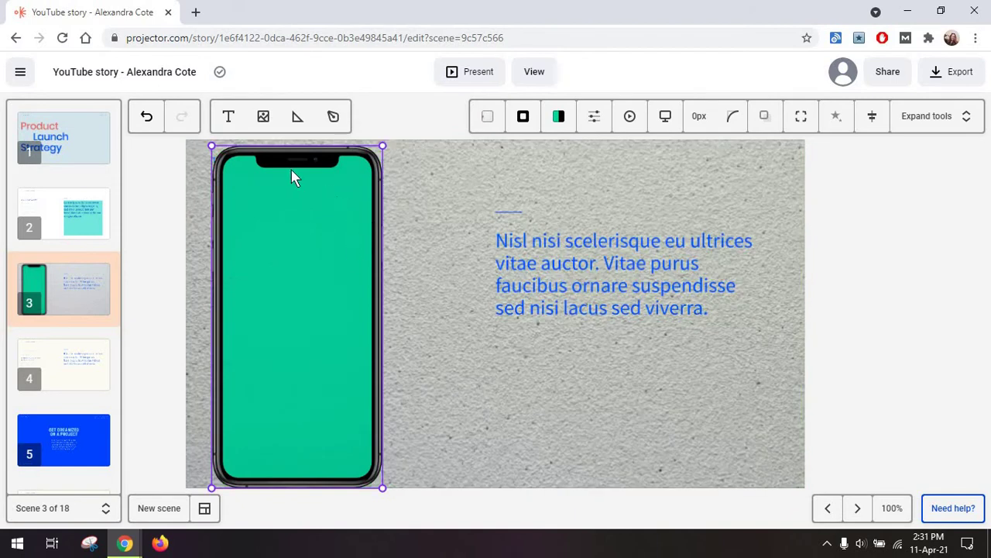
click(146, 118)
Step: Set the video's tint blend mode to Darken after trying Normal and Lighten
click(929, 117)
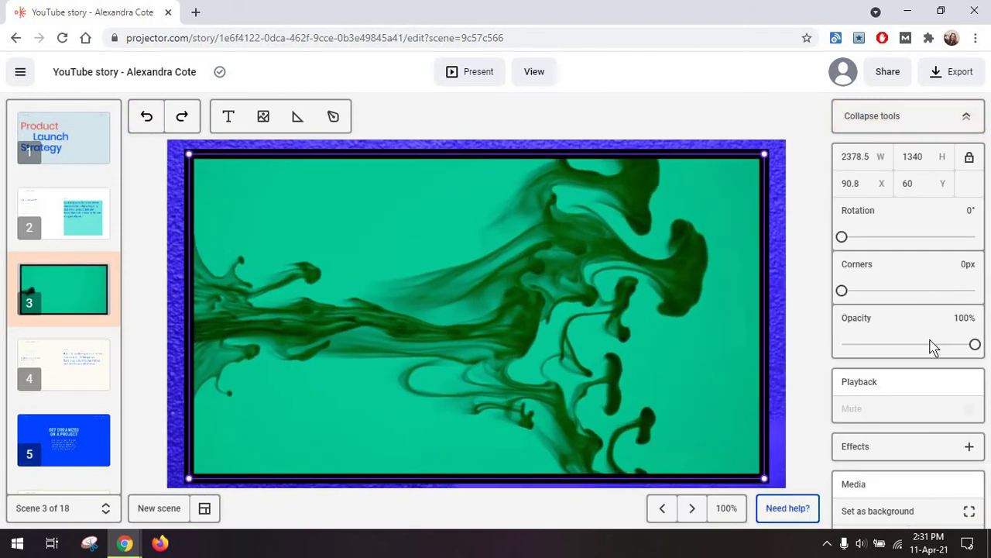
scroll(930, 349, down, 6)
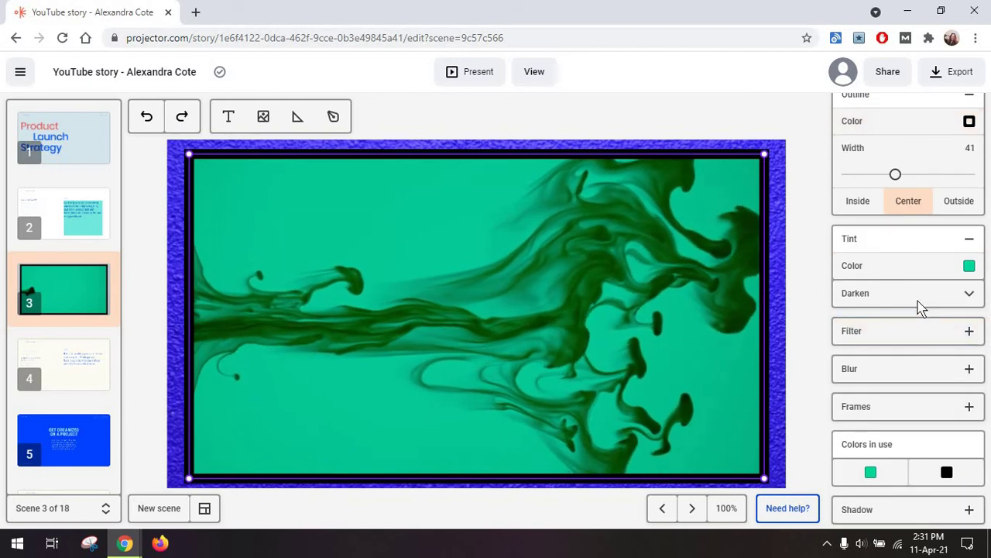
click(921, 305)
click(896, 324)
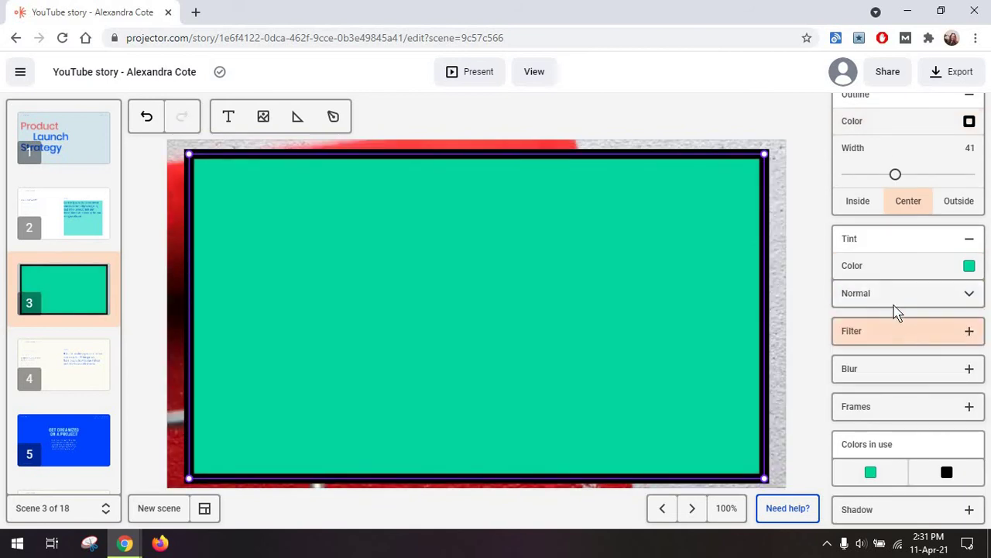
click(896, 299)
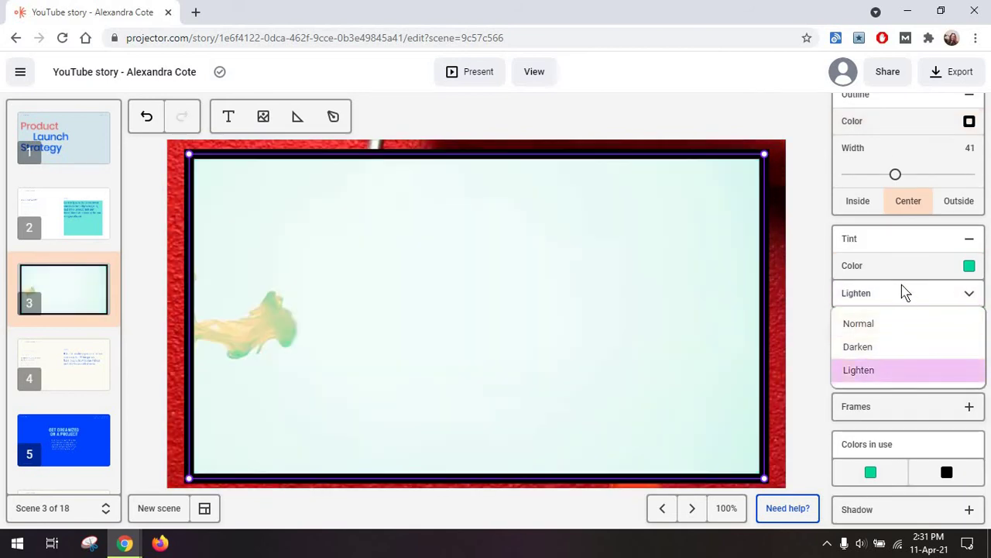
click(907, 292)
click(899, 294)
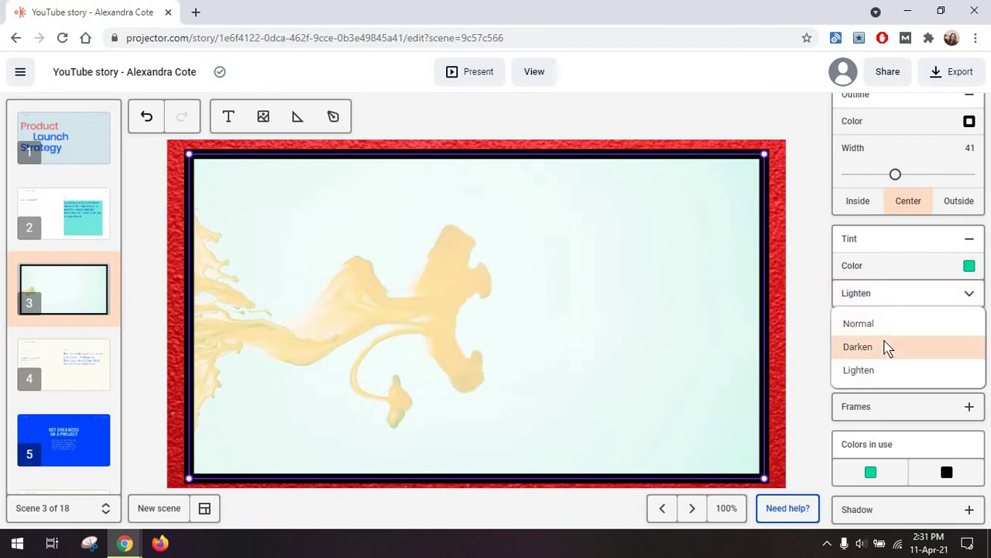
click(887, 349)
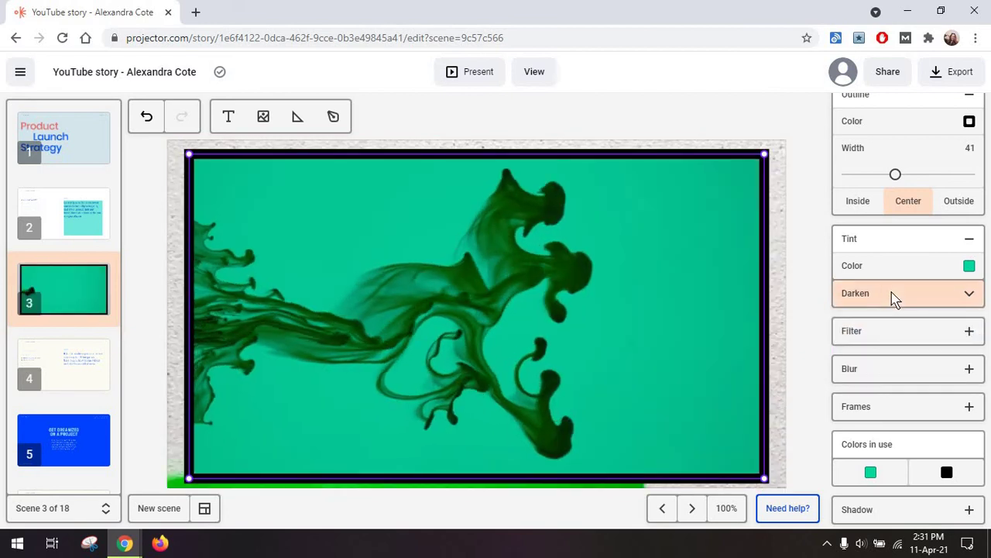
Step: Add a 100% Sepia filter to the video
click(899, 332)
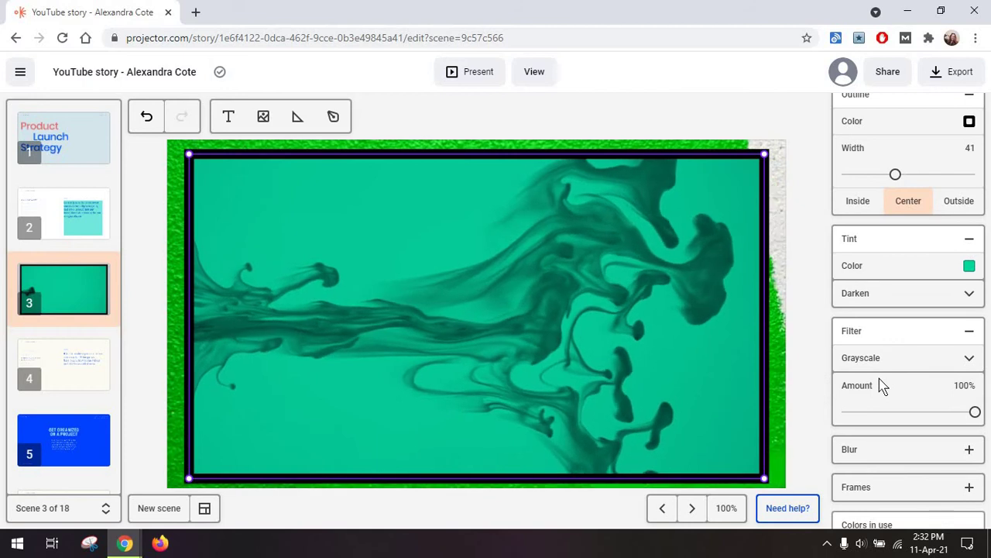
click(969, 358)
click(922, 411)
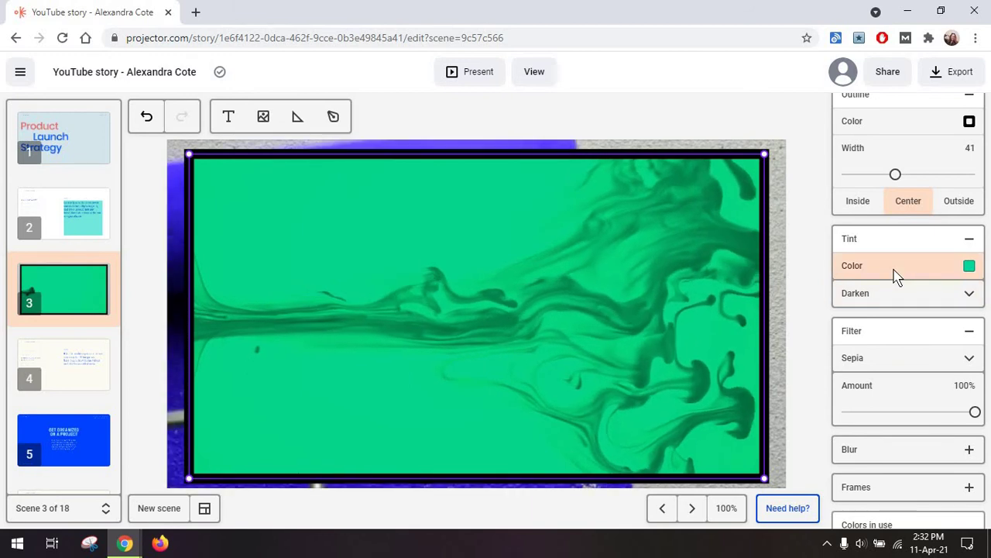
scroll(896, 263, up, 10)
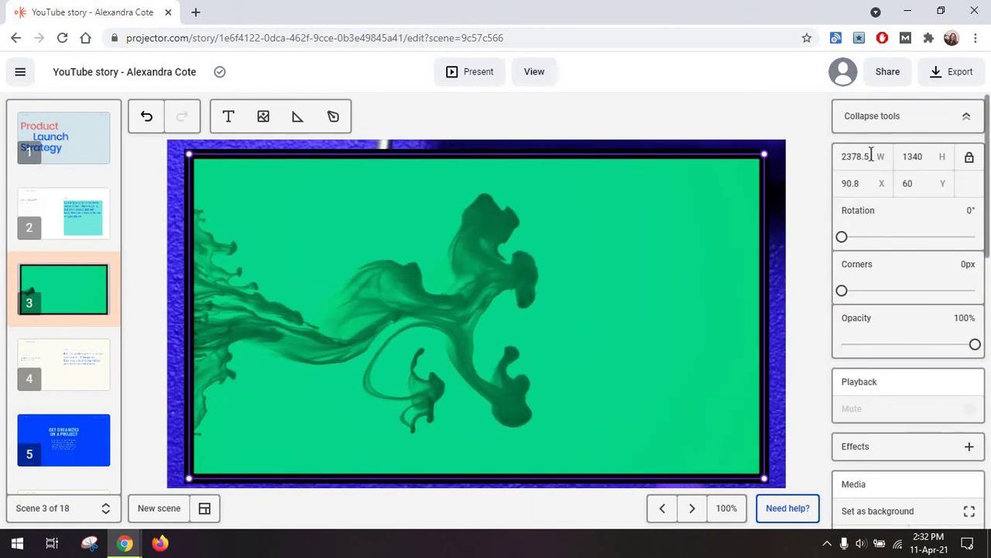
Step: Collapse the settings panel and view scene 5's transition options
click(896, 126)
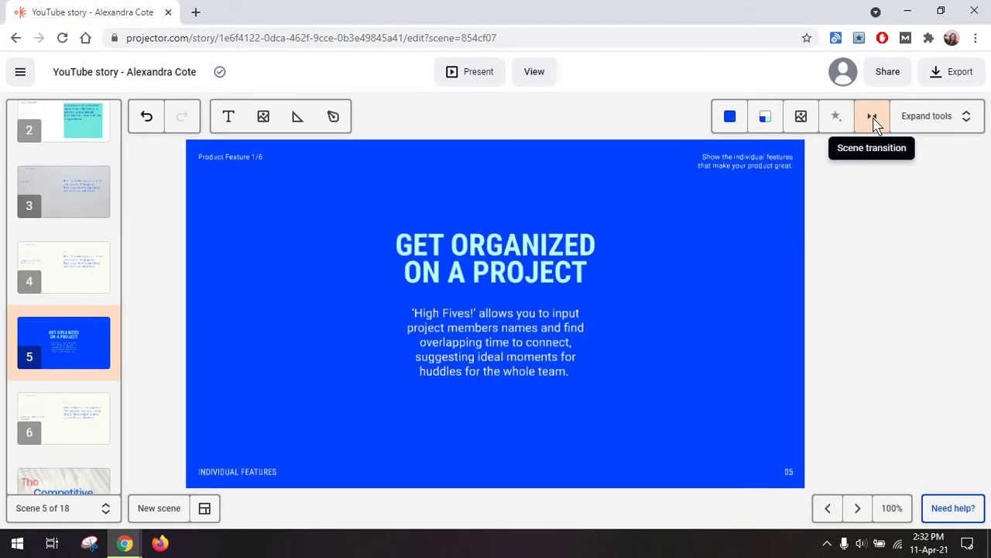
click(873, 120)
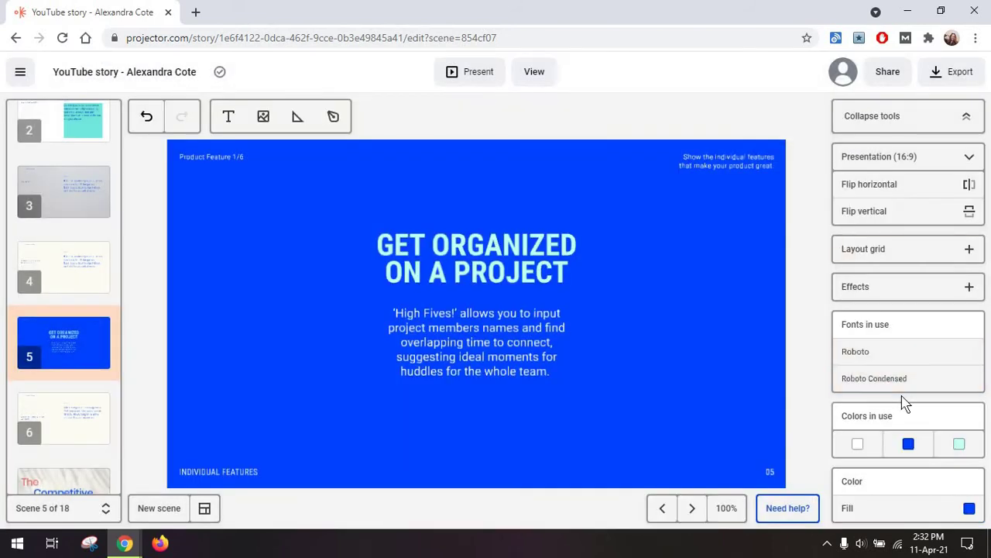
scroll(904, 404, down, 2)
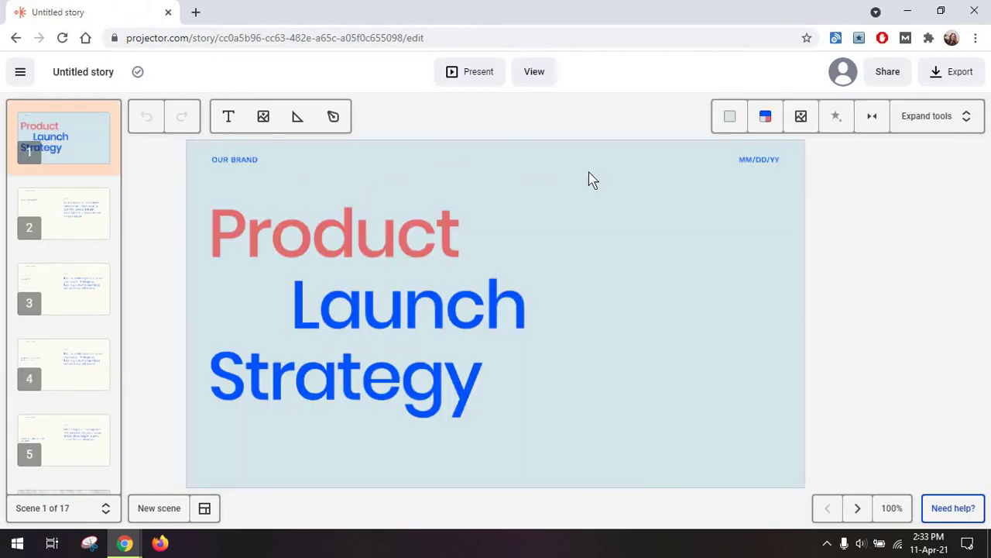
Step: Open the Untitled story in view mode, then open and close its sharing dialog
click(548, 77)
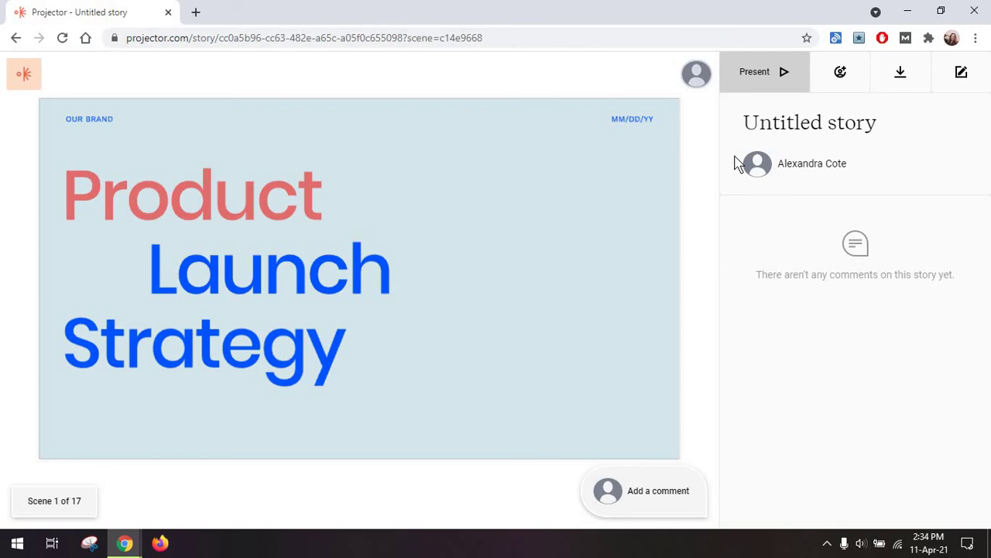
click(829, 82)
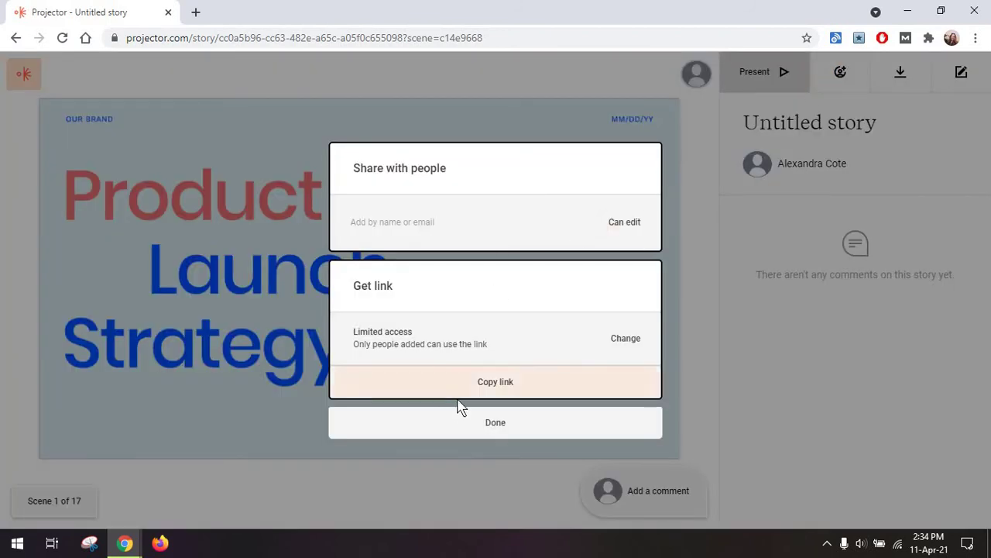
click(814, 361)
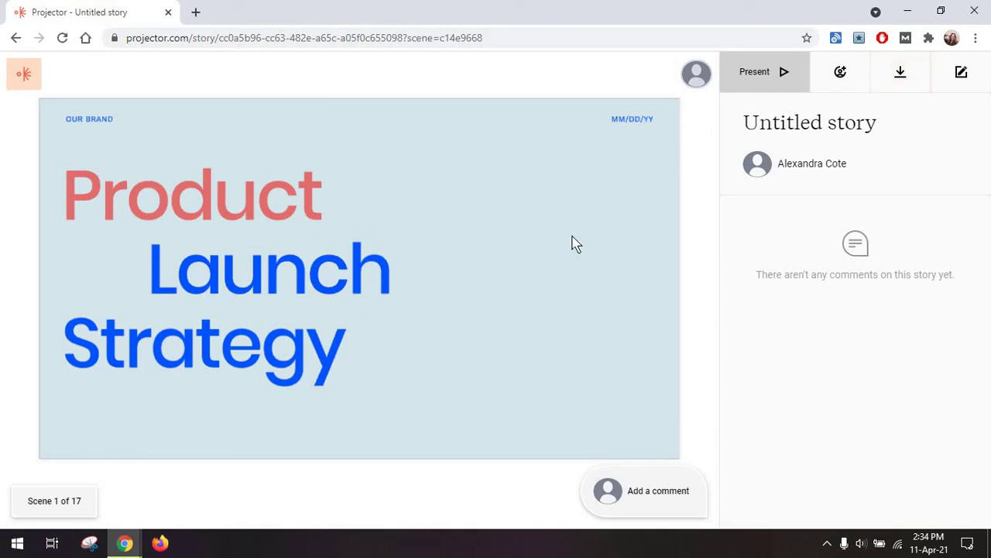
Step: Start a video export of the story and play its preview in the Export video dialog
click(898, 74)
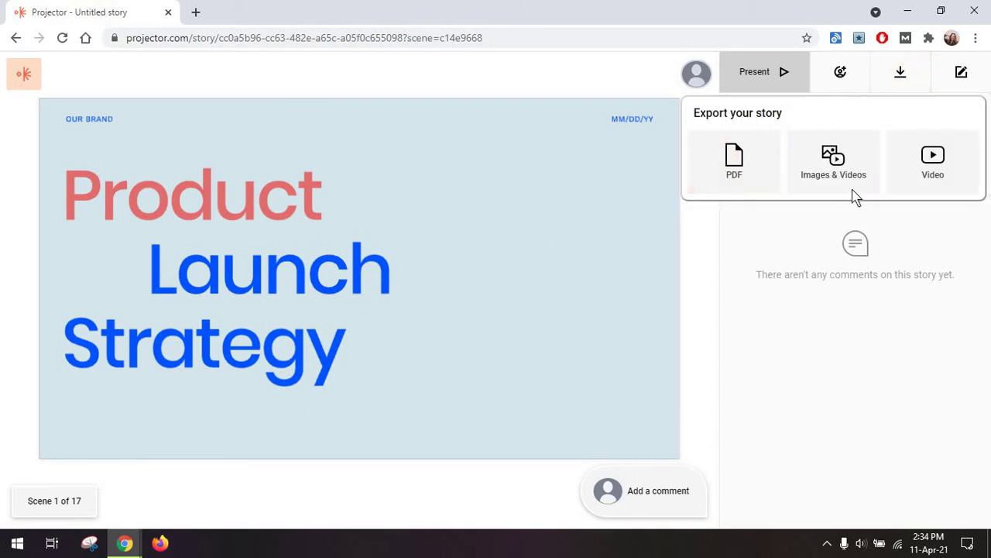
click(919, 167)
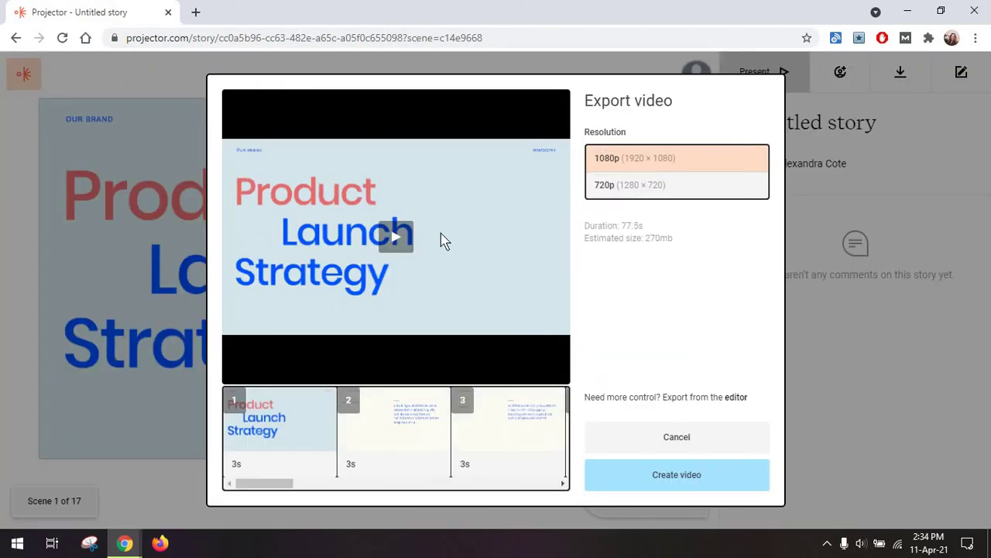
click(397, 238)
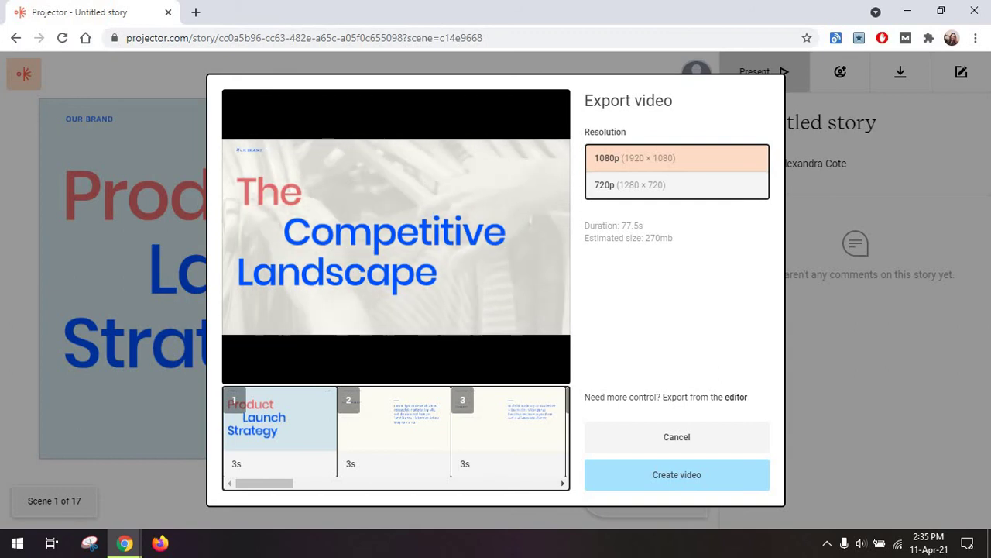
Step: Close the video export and present the slideshow, advancing one scene before exiting
key(Escape)
click(769, 76)
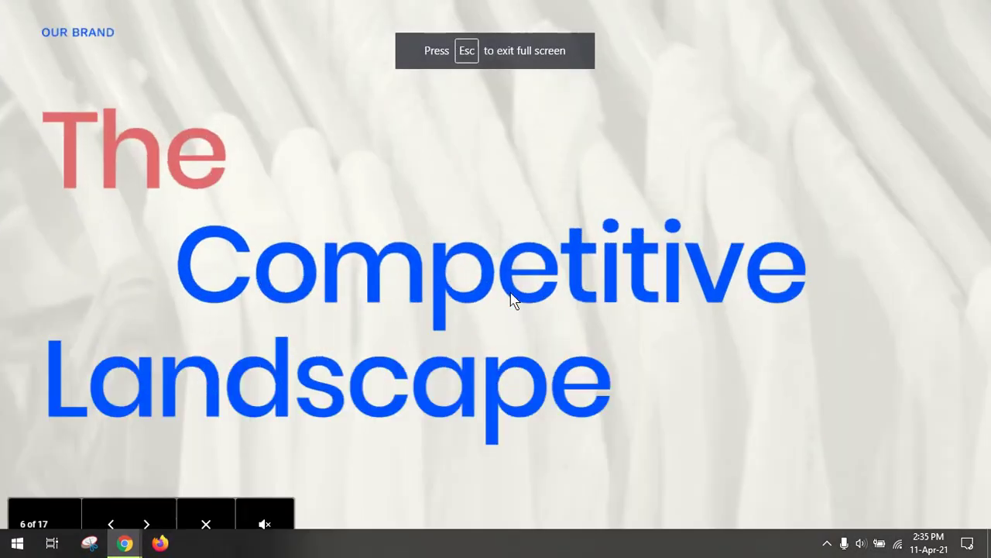
key(Right)
key(Escape)
Step: Return to the library home page listing the recent stories
scroll(653, 313, down, 4)
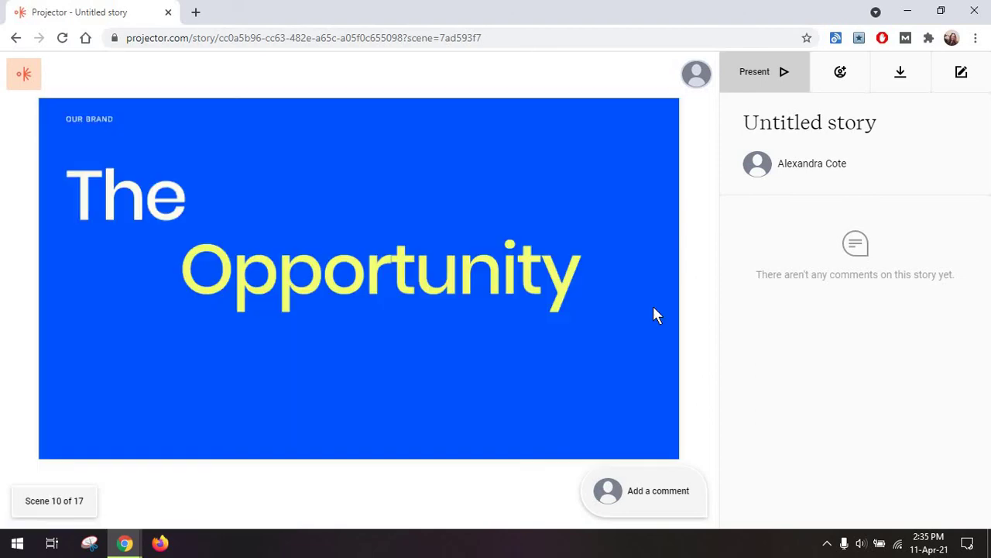
scroll(653, 306, down, 3)
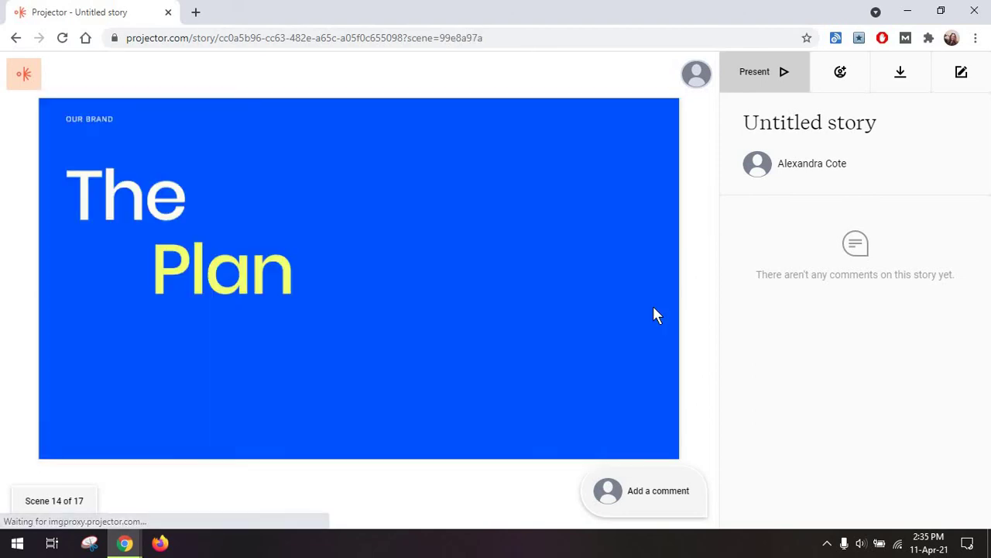
click(23, 82)
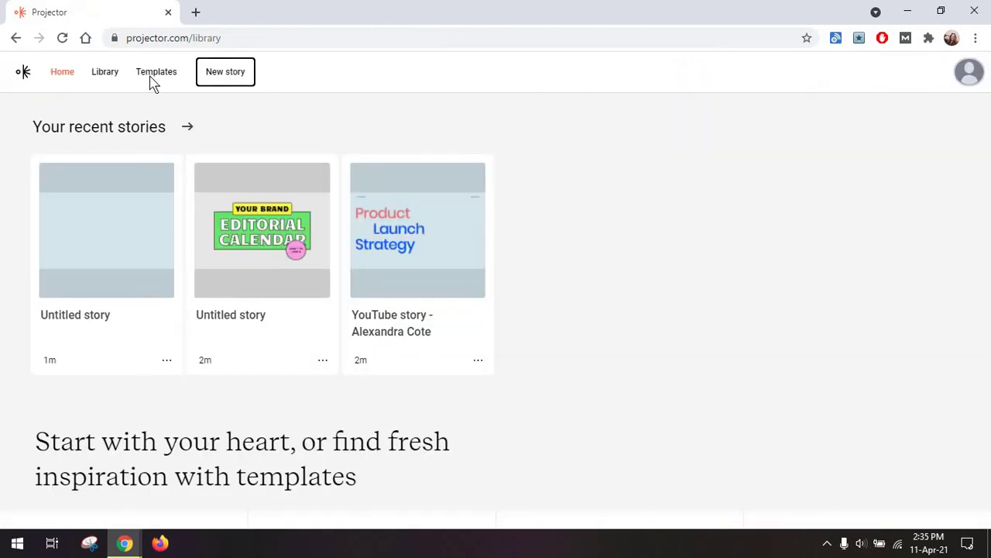
Step: Open the Templates gallery and browse the Presentations category thumbnails
click(153, 82)
scroll(198, 305, down, 8)
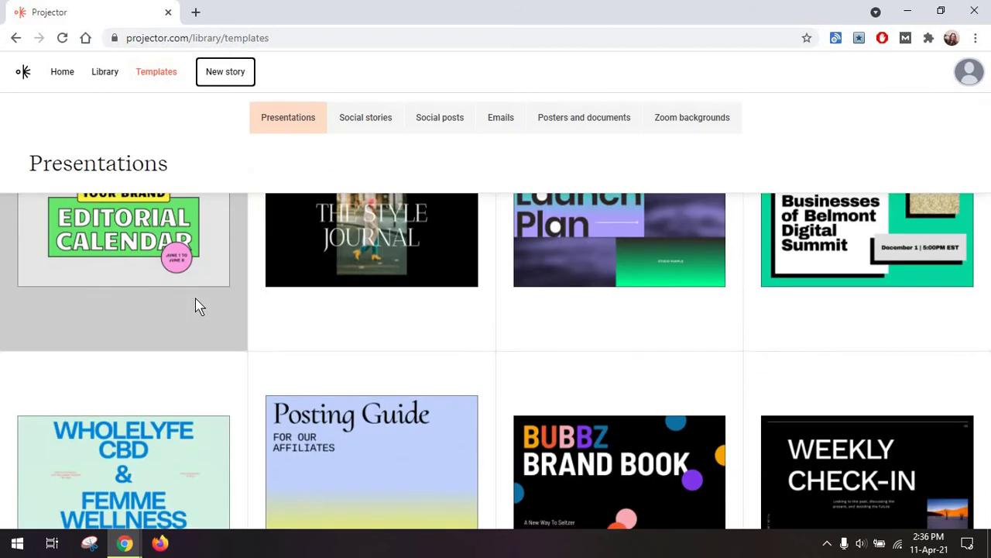
scroll(195, 306, up, 2)
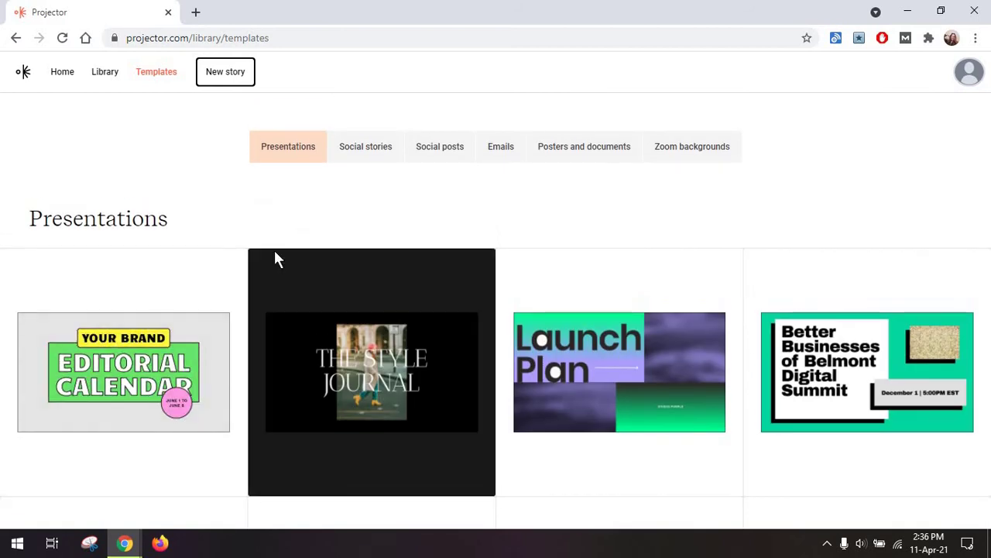
scroll(233, 237, down, 2)
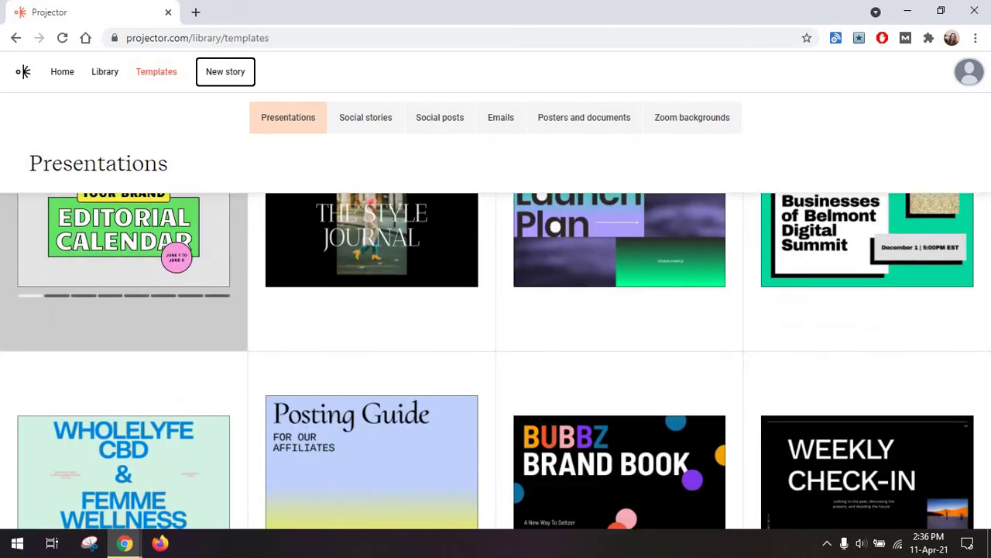
scroll(381, 367, up, 1)
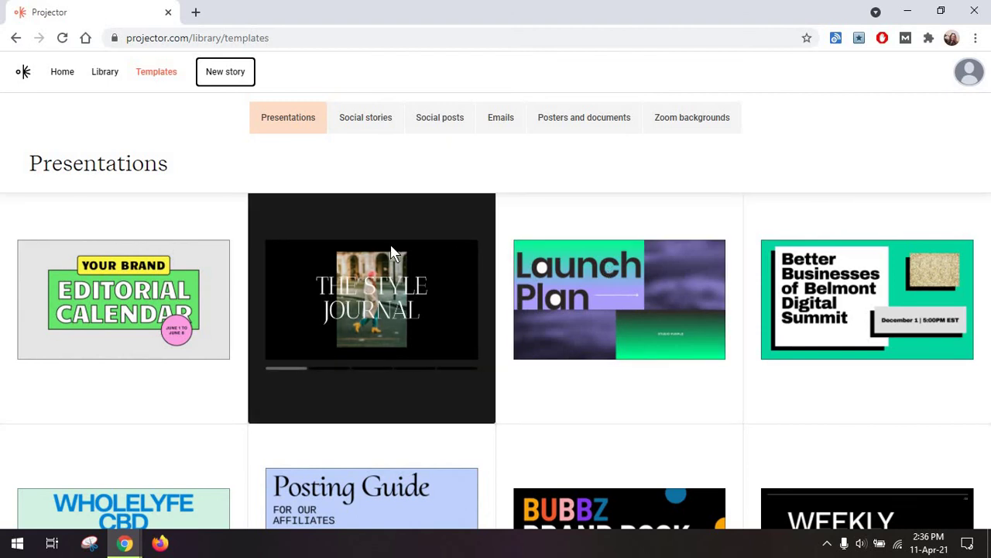
scroll(630, 257, down, 2)
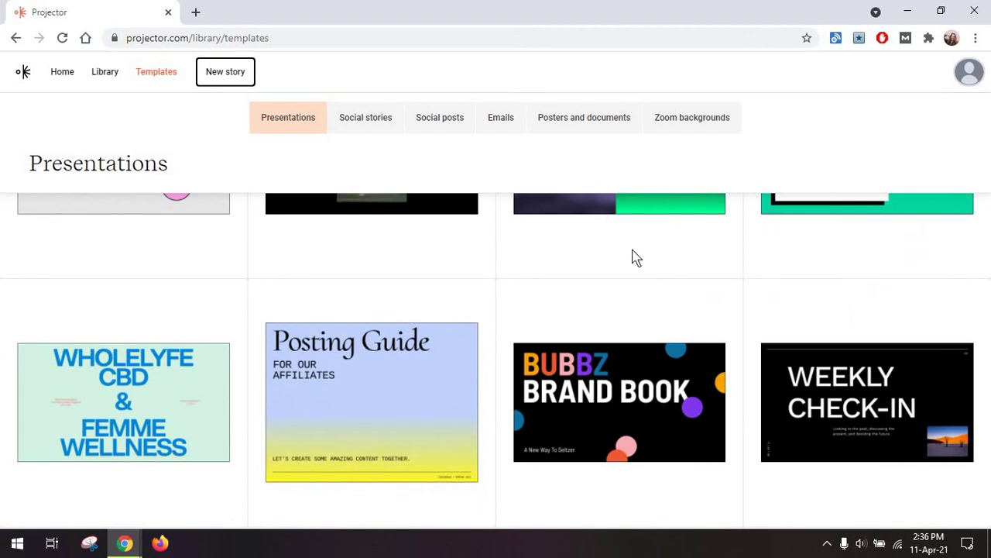
scroll(644, 273, up, 2)
scroll(624, 297, down, 2)
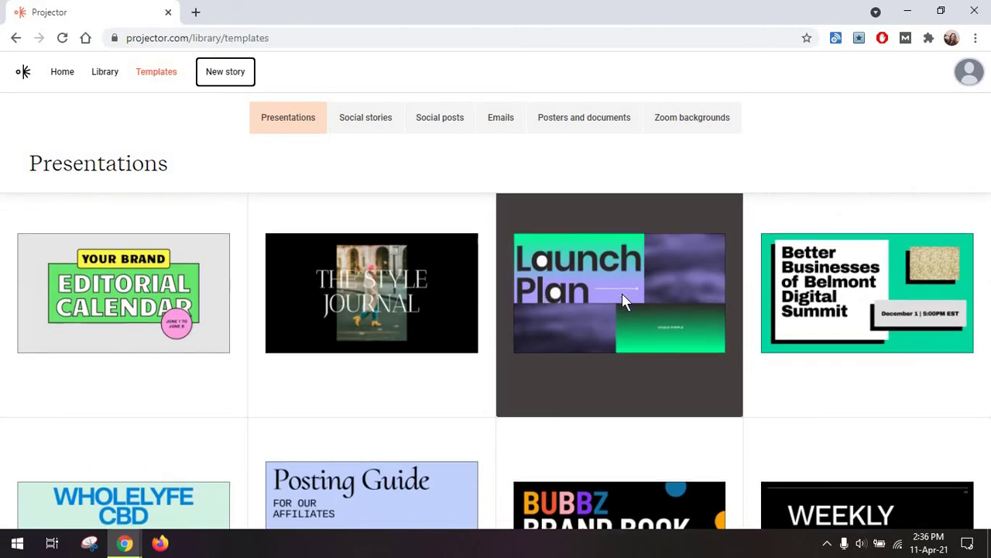
Step: Preview the Posting Guide template, scrolling through its scenes, then close it
click(463, 328)
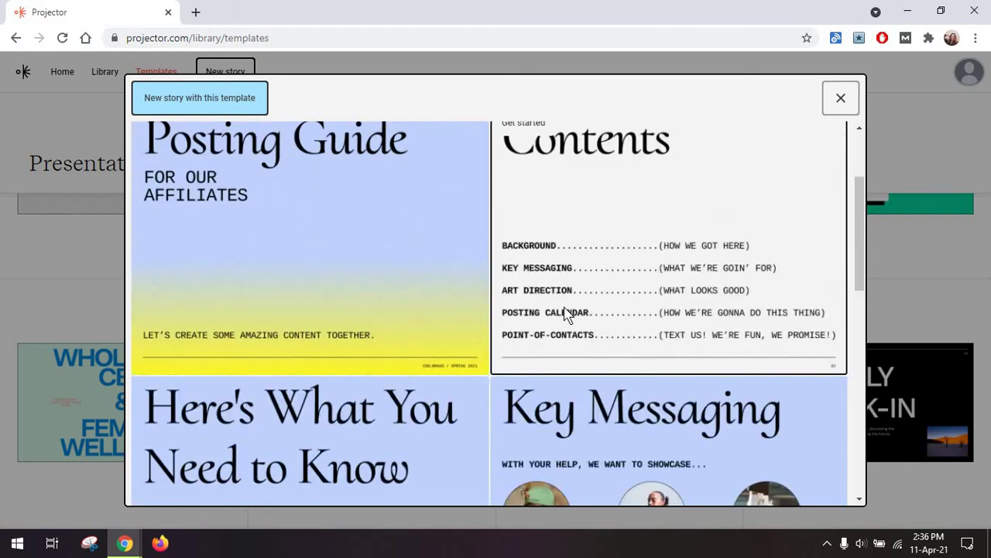
scroll(564, 314, down, 5)
scroll(564, 314, down, 2)
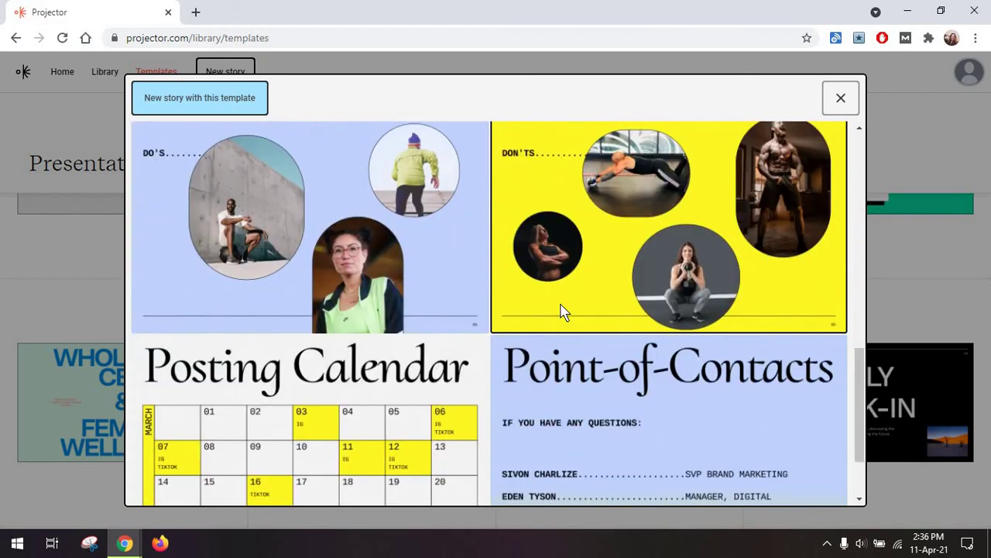
scroll(564, 314, down, 2)
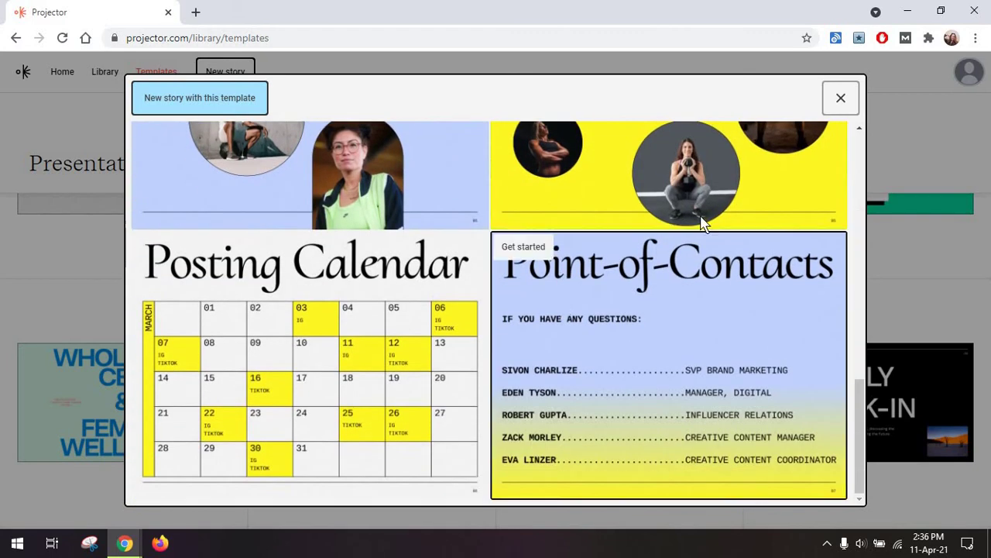
click(841, 99)
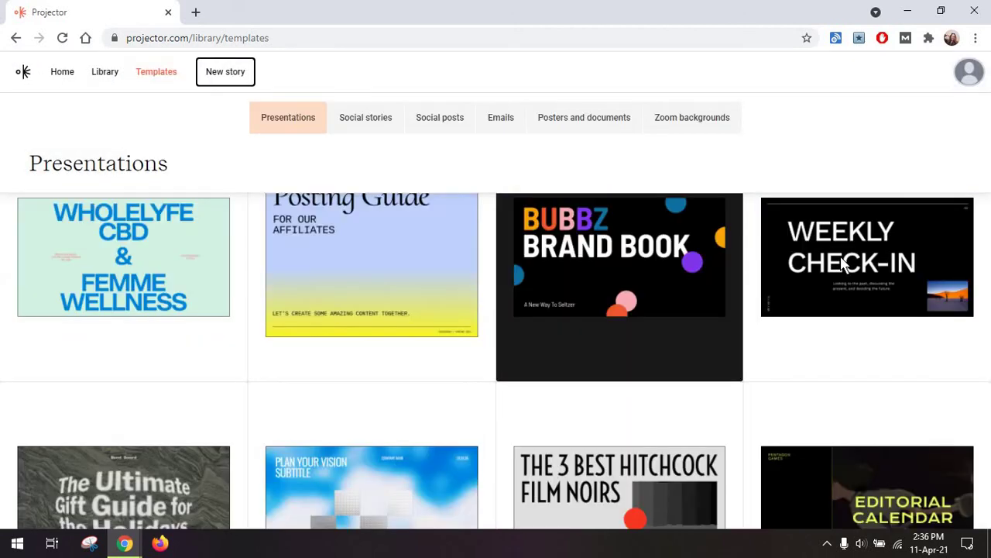
Step: Preview the Pentagon Games Editorial Calendar template and close it
scroll(843, 263, down, 3)
click(842, 263)
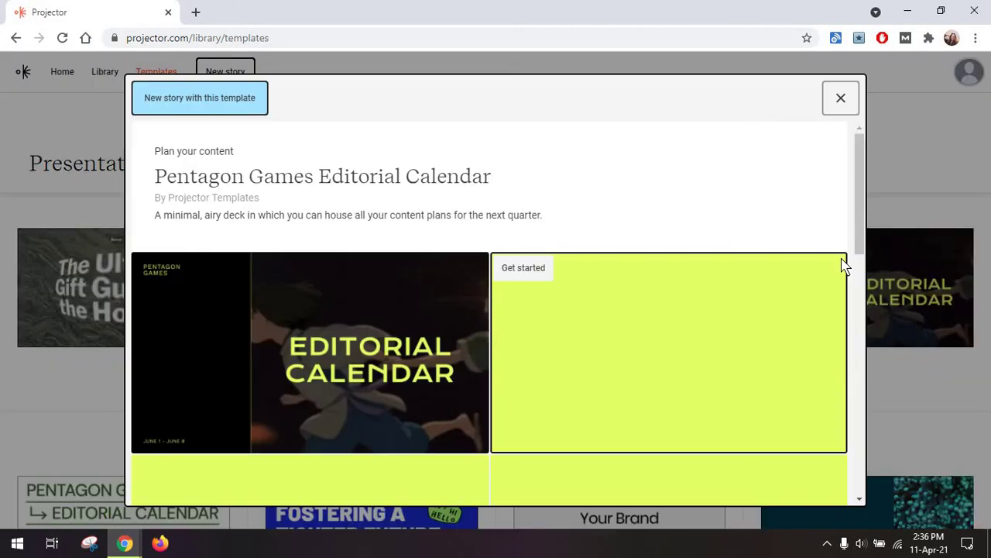
scroll(650, 297, down, 3)
mouse_move(651, 296)
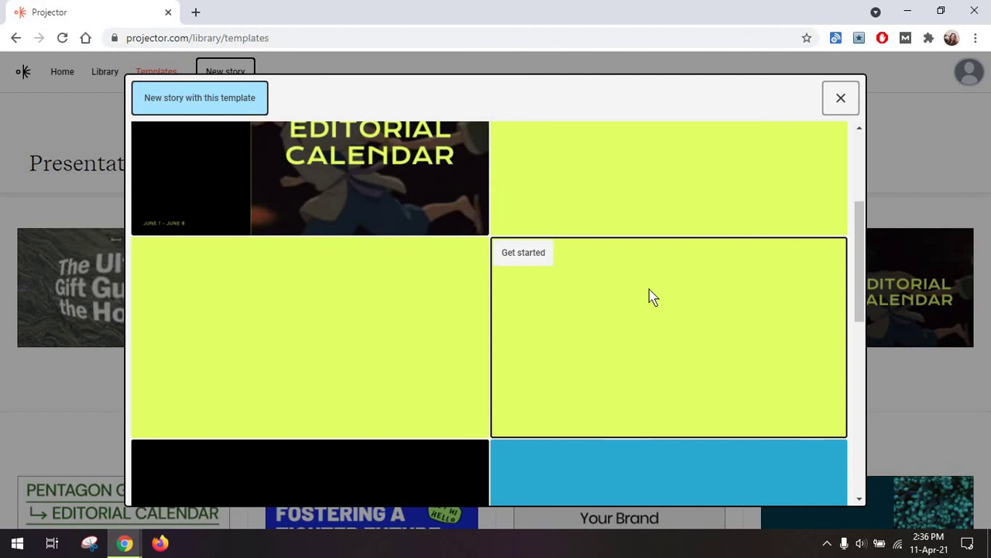
key(Escape)
Step: Browse further down the template gallery, then go back to the library home page
scroll(378, 347, down, 3)
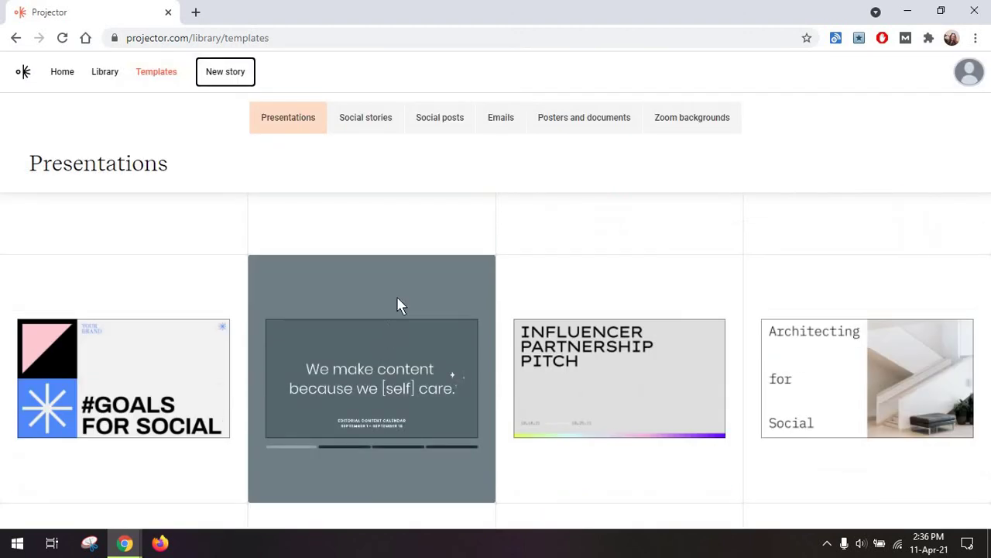
scroll(612, 411, down, 3)
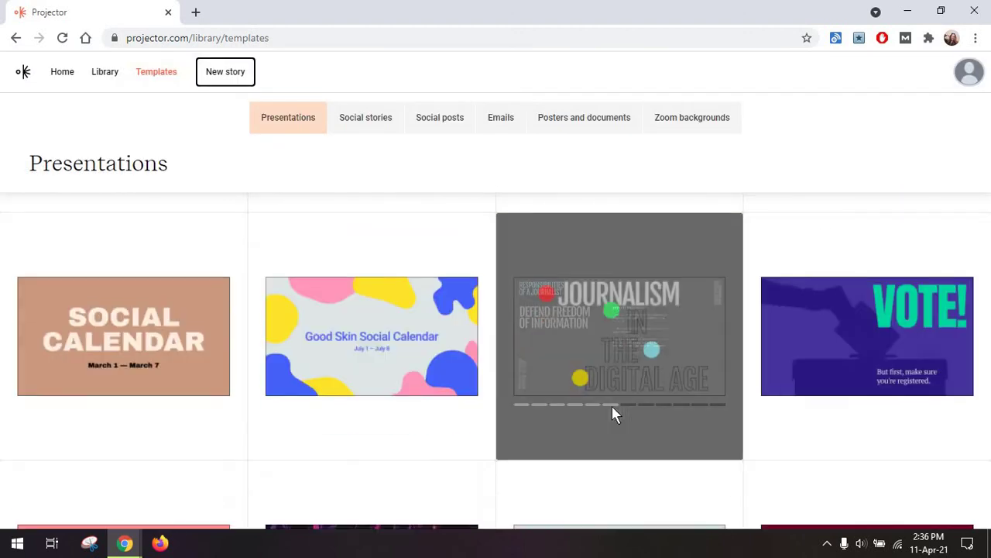
scroll(547, 414, down, 3)
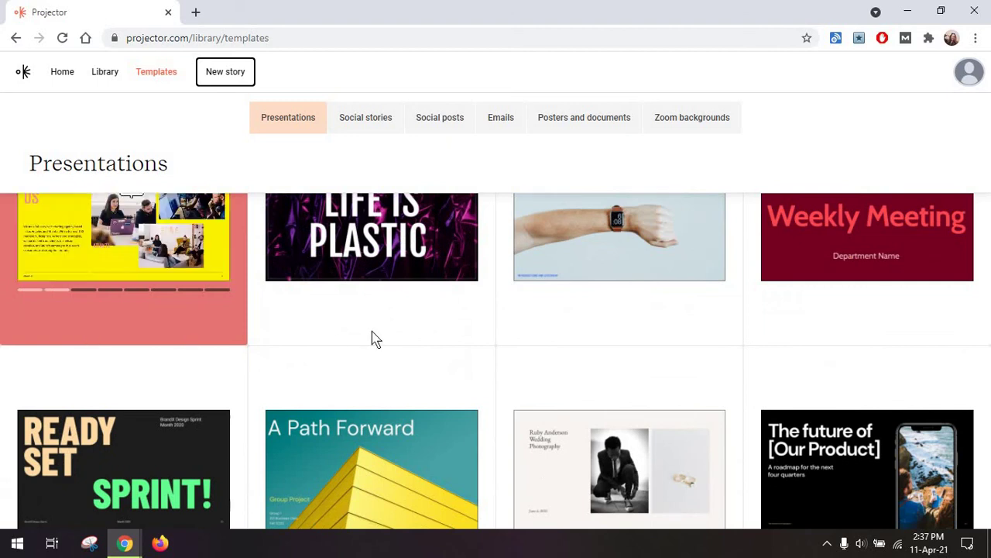
scroll(375, 337, down, 3)
scroll(380, 339, down, 3)
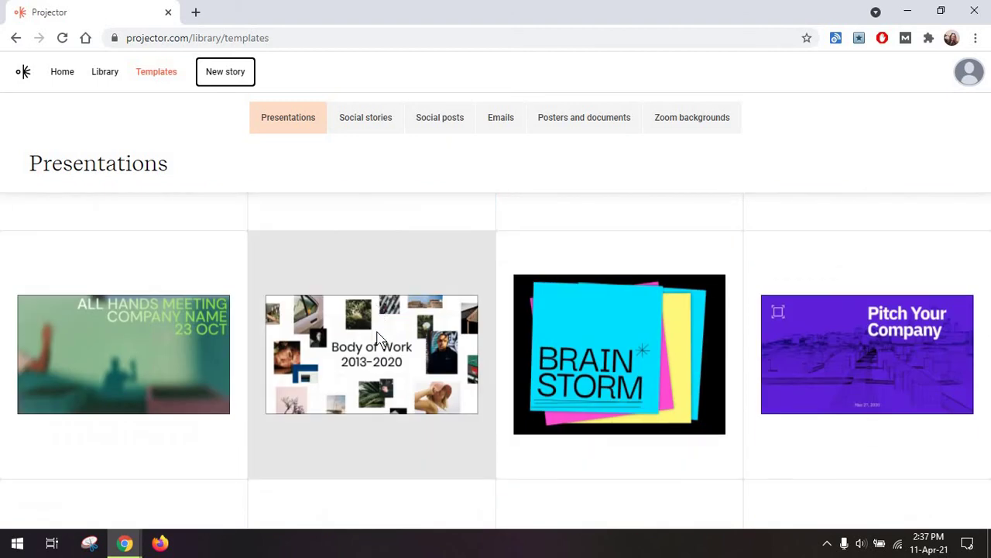
mouse_move(380, 338)
scroll(380, 339, down, 3)
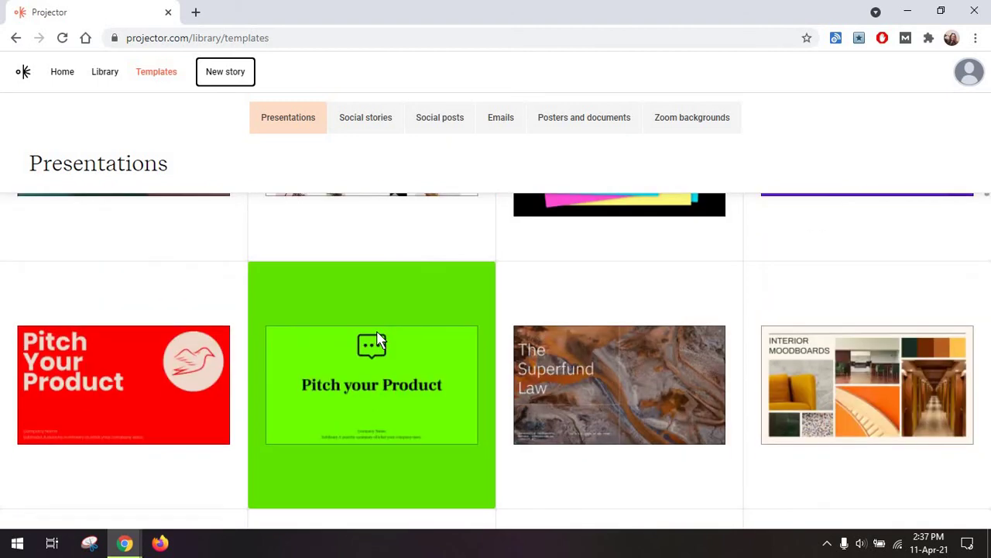
scroll(379, 339, down, 5)
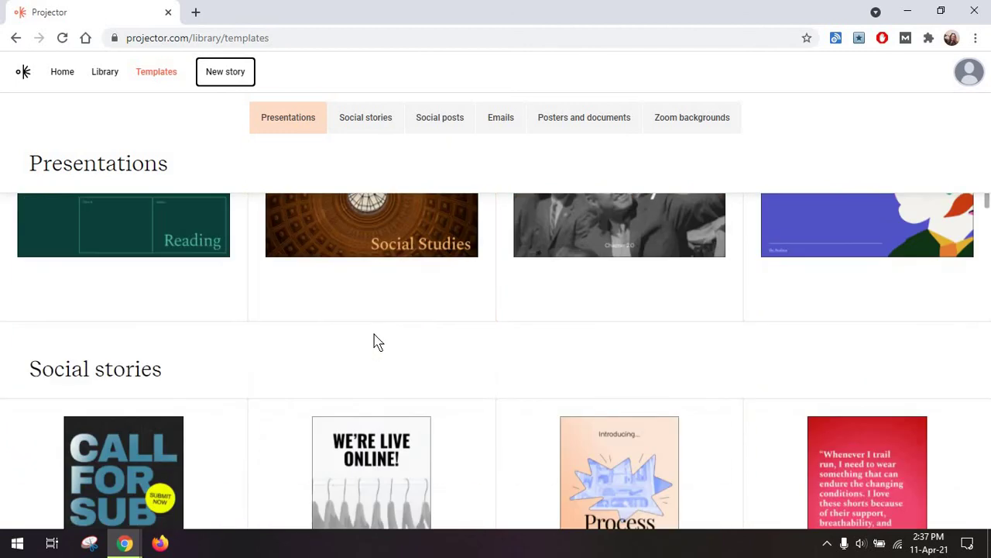
scroll(341, 392, up, 6)
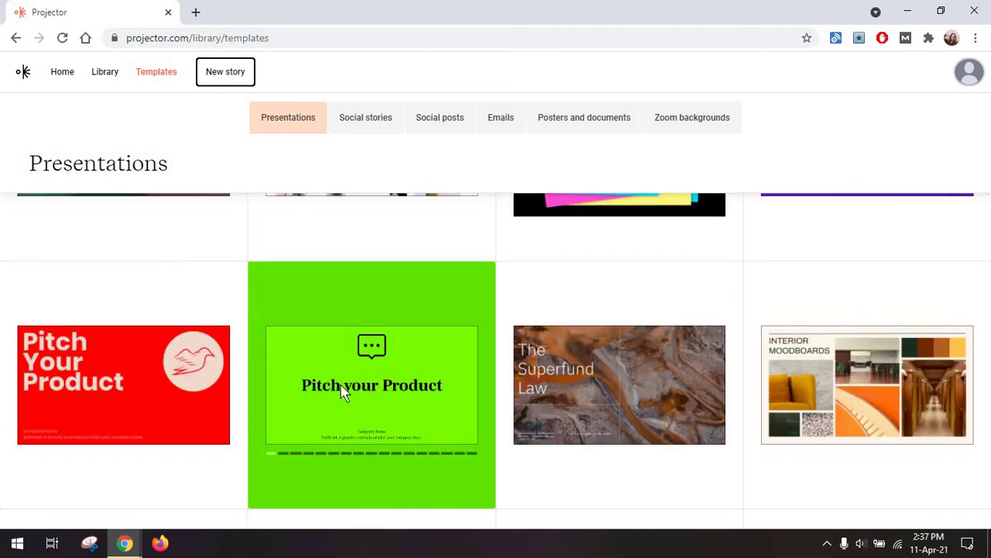
scroll(435, 256, up, 10)
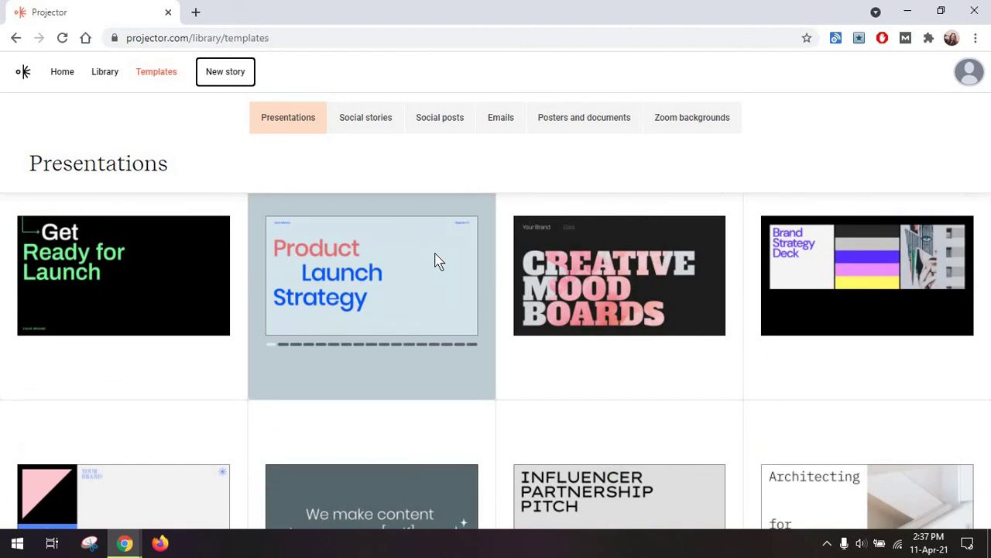
scroll(436, 261, up, 10)
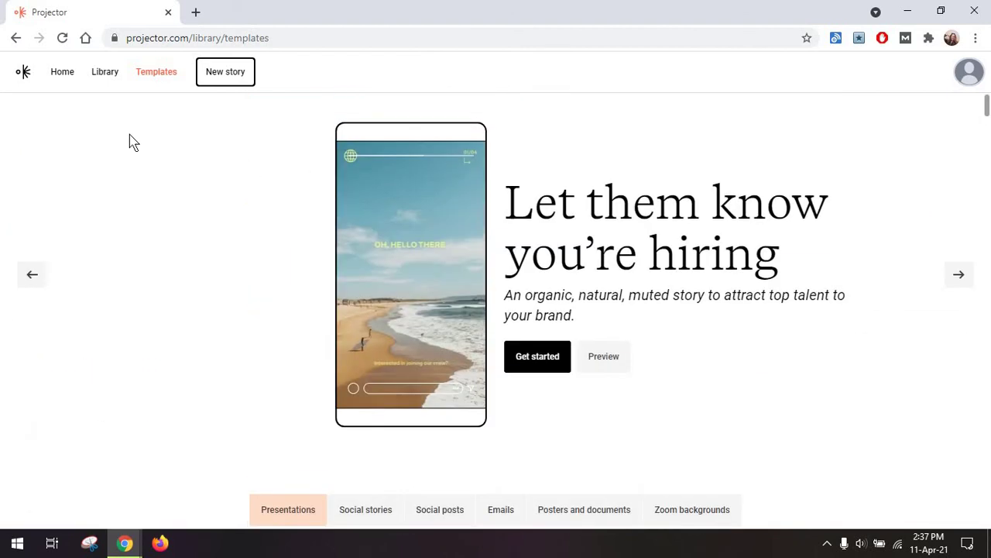
click(70, 80)
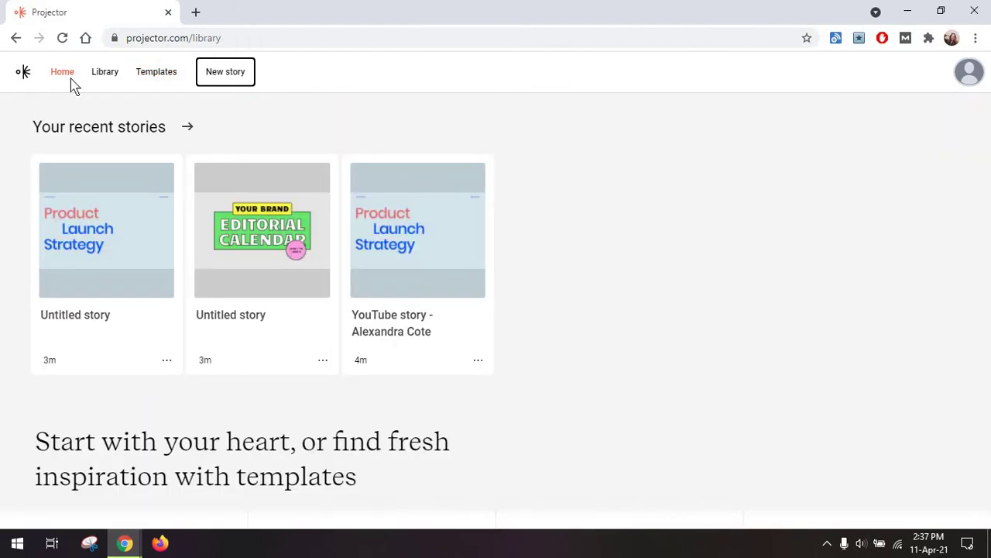